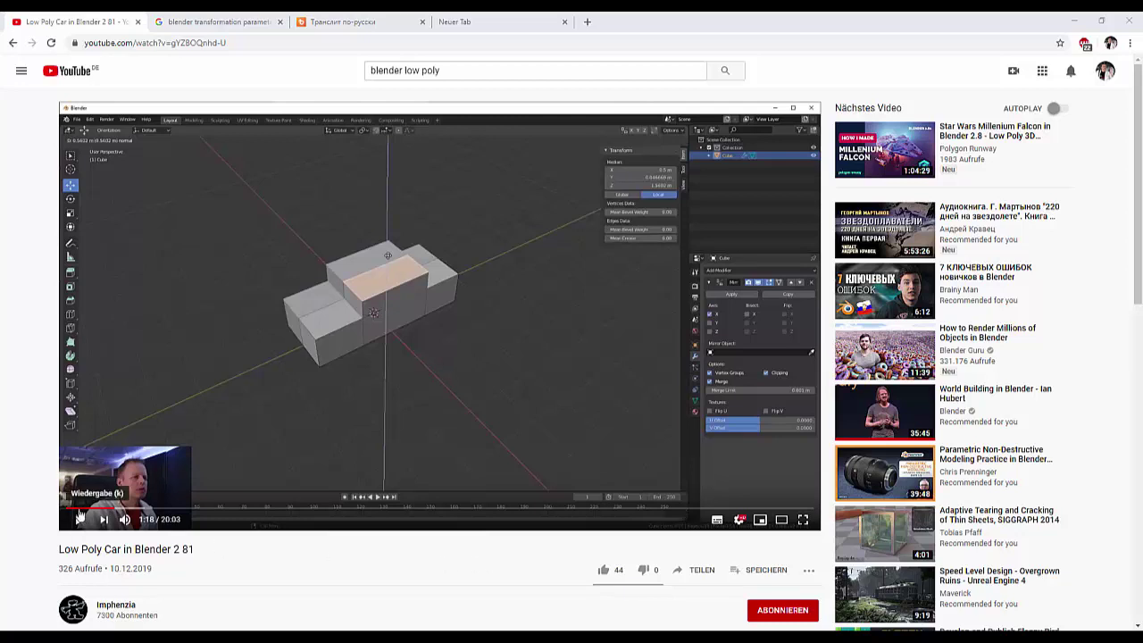
# Pause the low-poly car tutorial at 0:21 on the finished car, then switch to Blender.
pyautogui.click(72, 508)
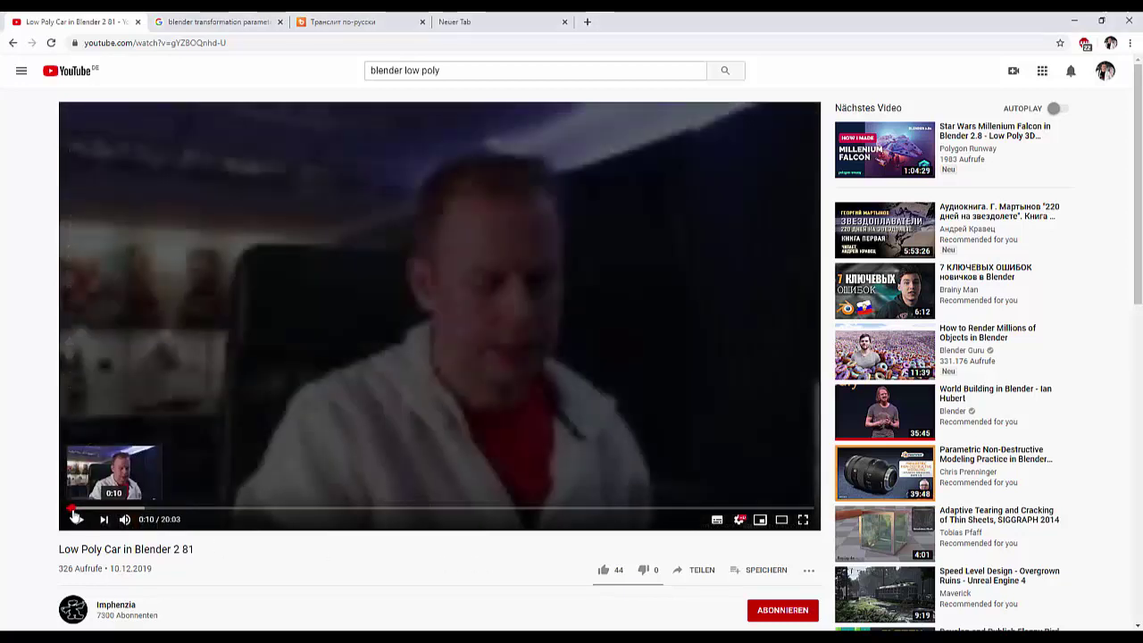
pyautogui.moveTo(73, 511); pyautogui.dragTo(79, 517)
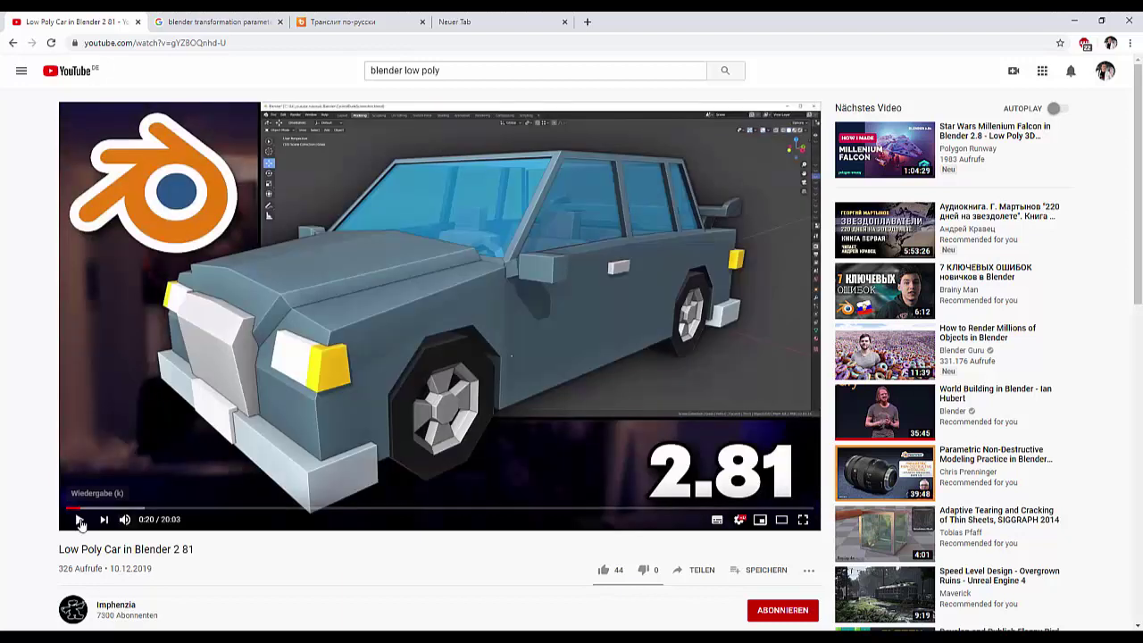
pyautogui.click(80, 519)
pyautogui.click(80, 519)
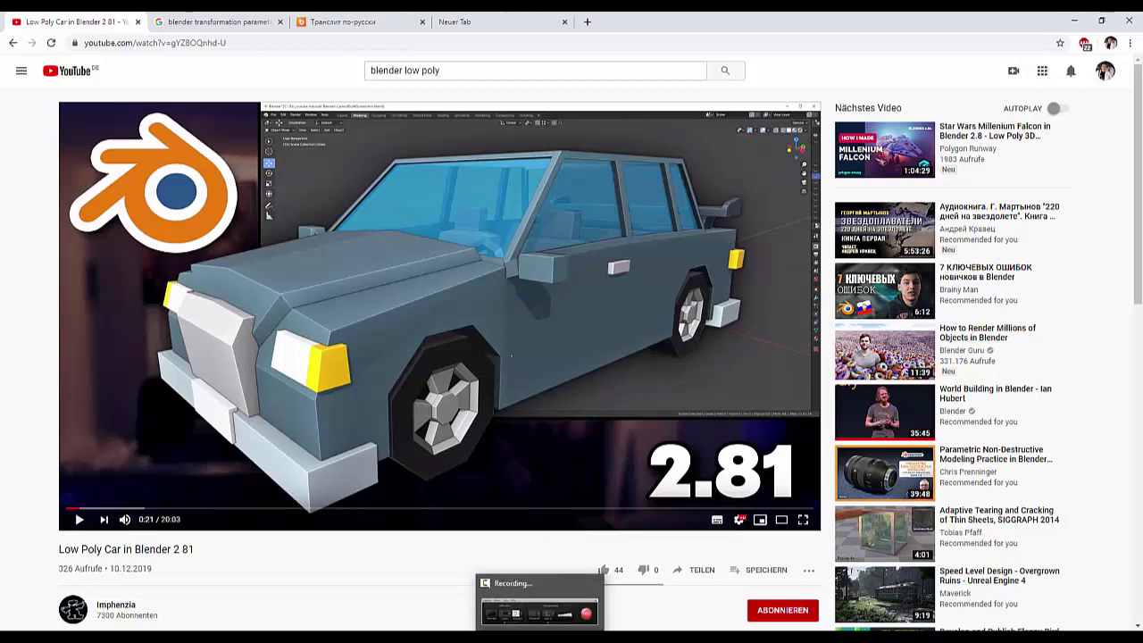
pyautogui.hotkey('alt', 'Tab')
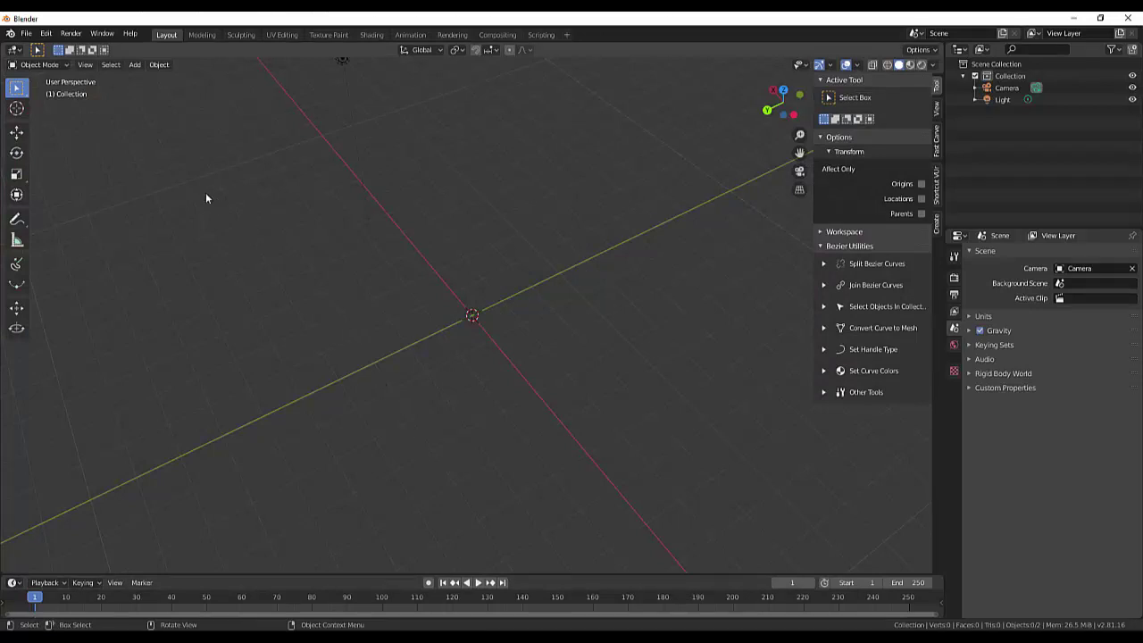
# Add a default 2 m mesh cube at the origin and select its X dimension field.
pyautogui.hotkey('shift', 'a')
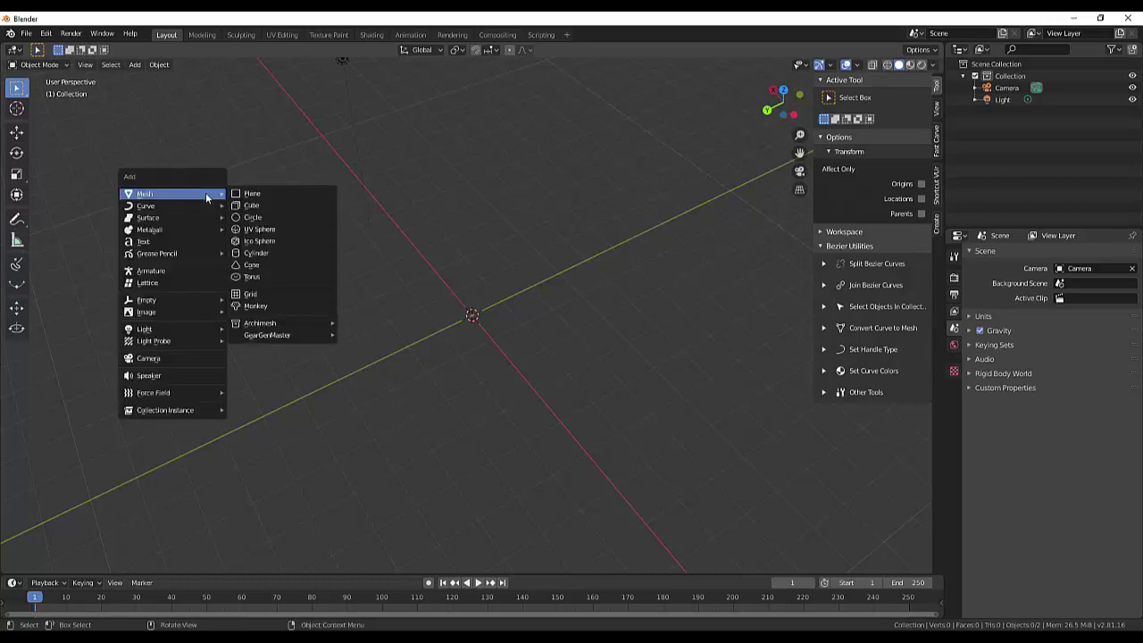
pyautogui.click(251, 206)
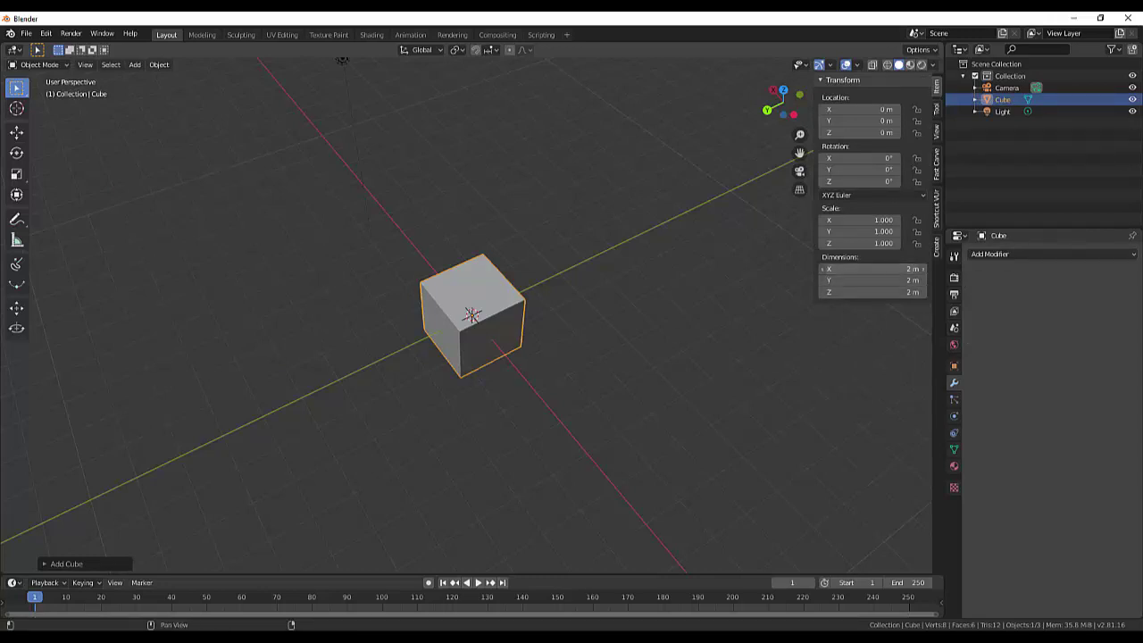
pyautogui.click(888, 269)
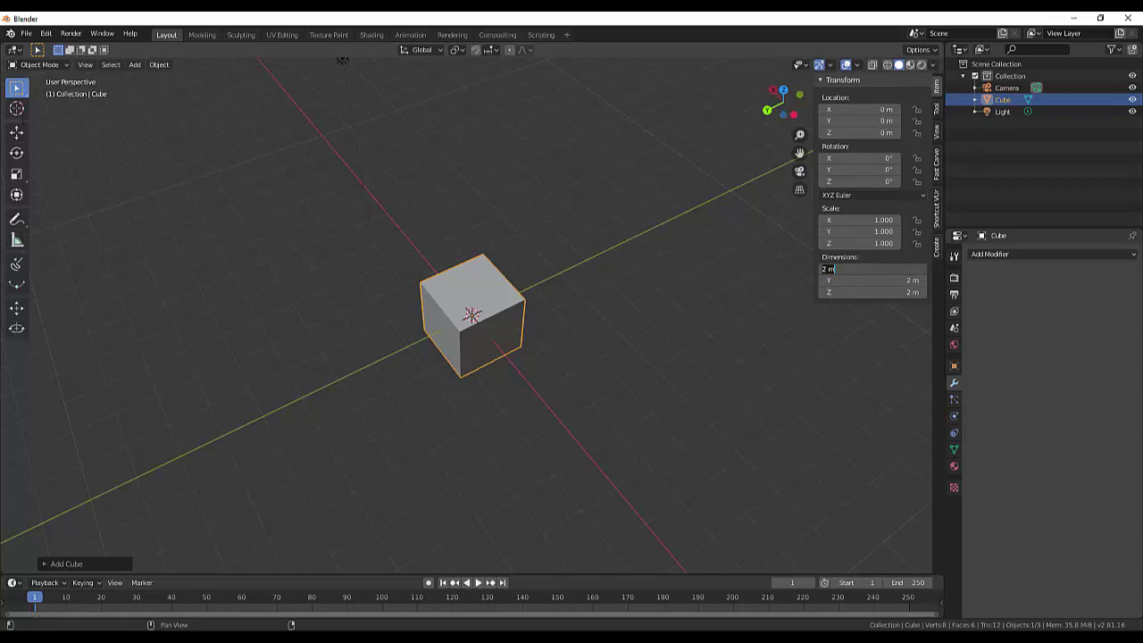
# Enter Edit Mode and add a loop cut through the cube's middle.
pyautogui.click(38, 64)
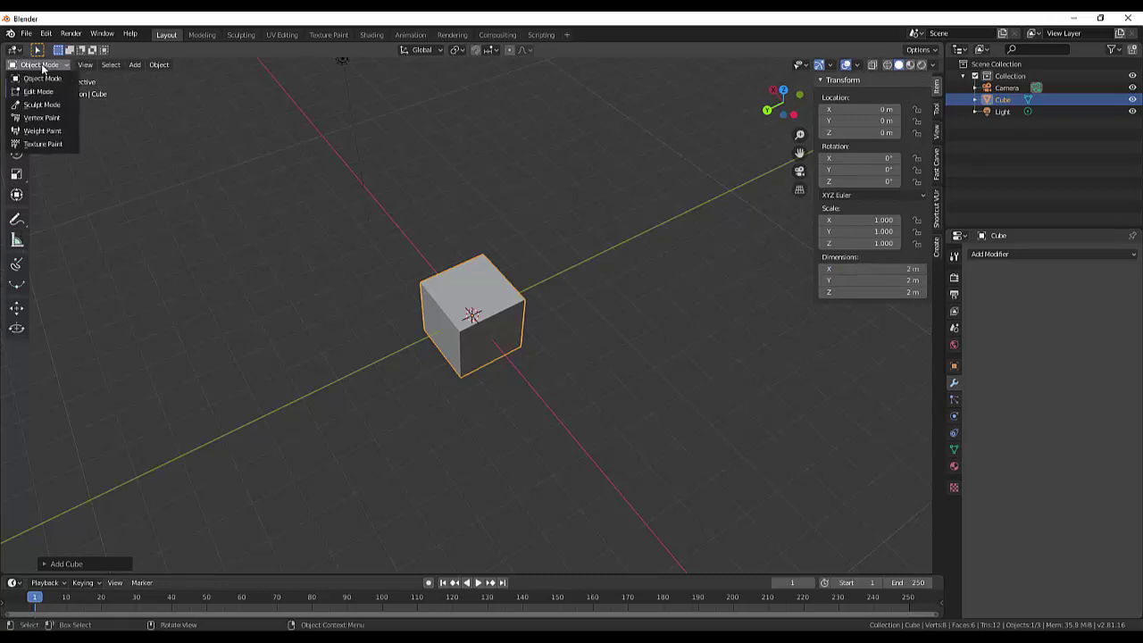
pyautogui.click(40, 91)
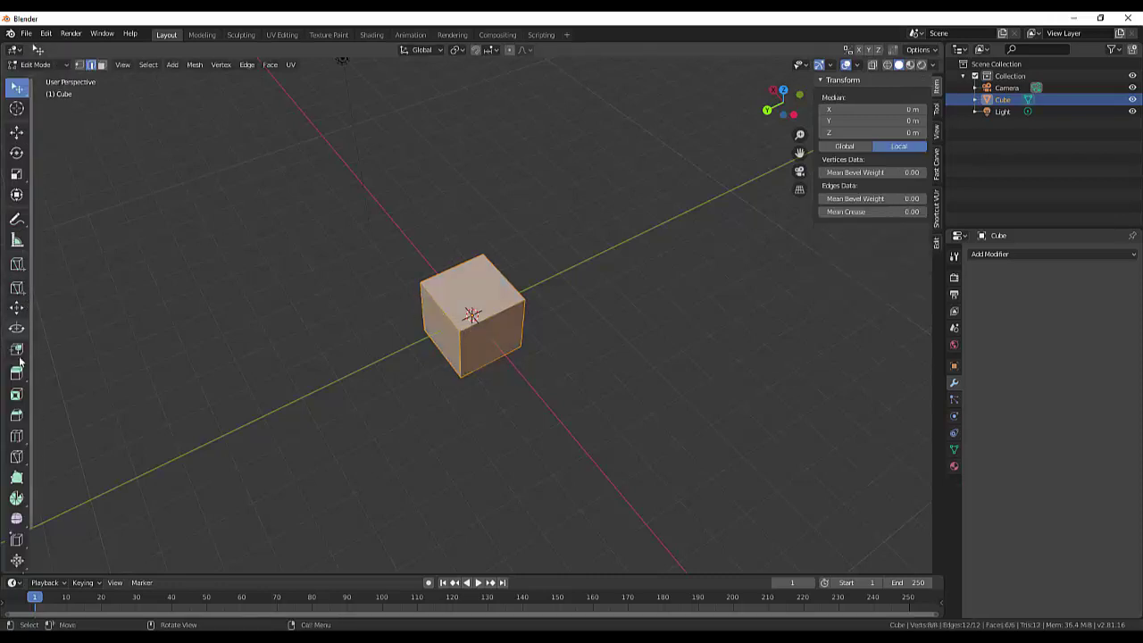
pyautogui.click(16, 436)
pyautogui.click(441, 321)
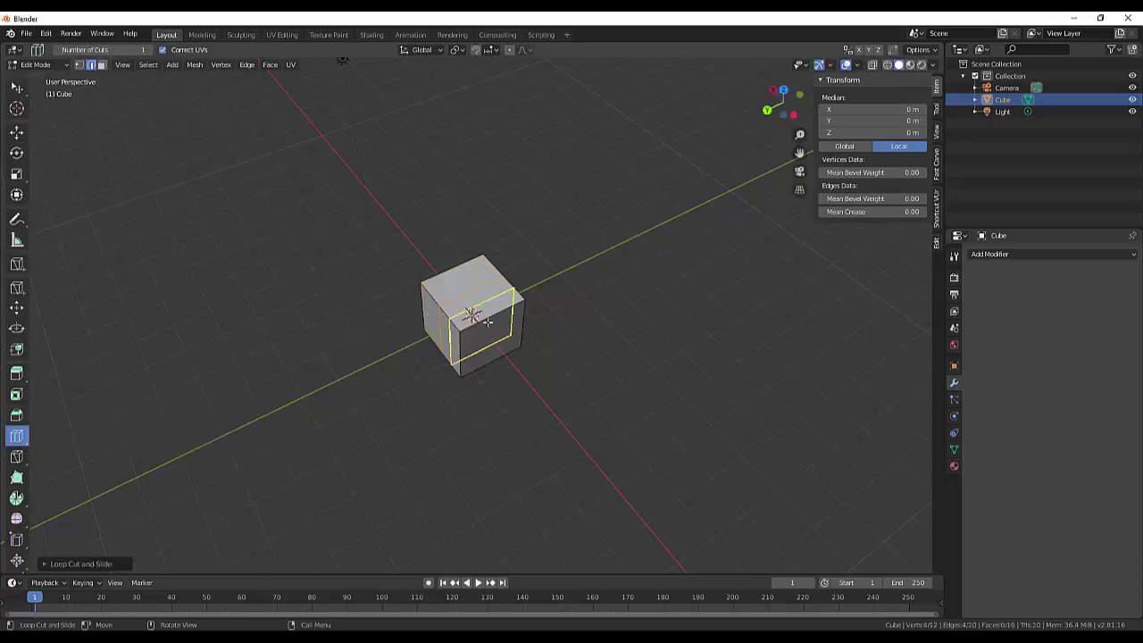
pyautogui.moveTo(612, 357)
pyautogui.mouseDown(button='middle')
pyautogui.moveTo(714, 357)
pyautogui.moveTo(744, 342)
pyautogui.moveTo(667, 345)
pyautogui.mouseUp(button='middle')
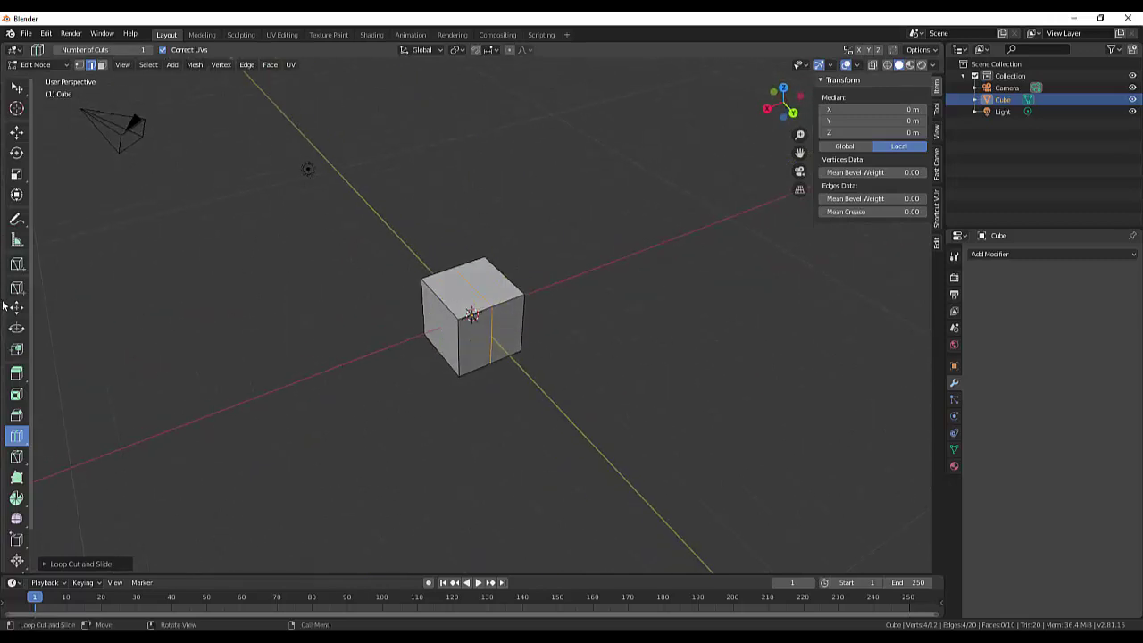
# In face select mode, select the cube's left-half face and bring up the delete options.
pyautogui.click(17, 88)
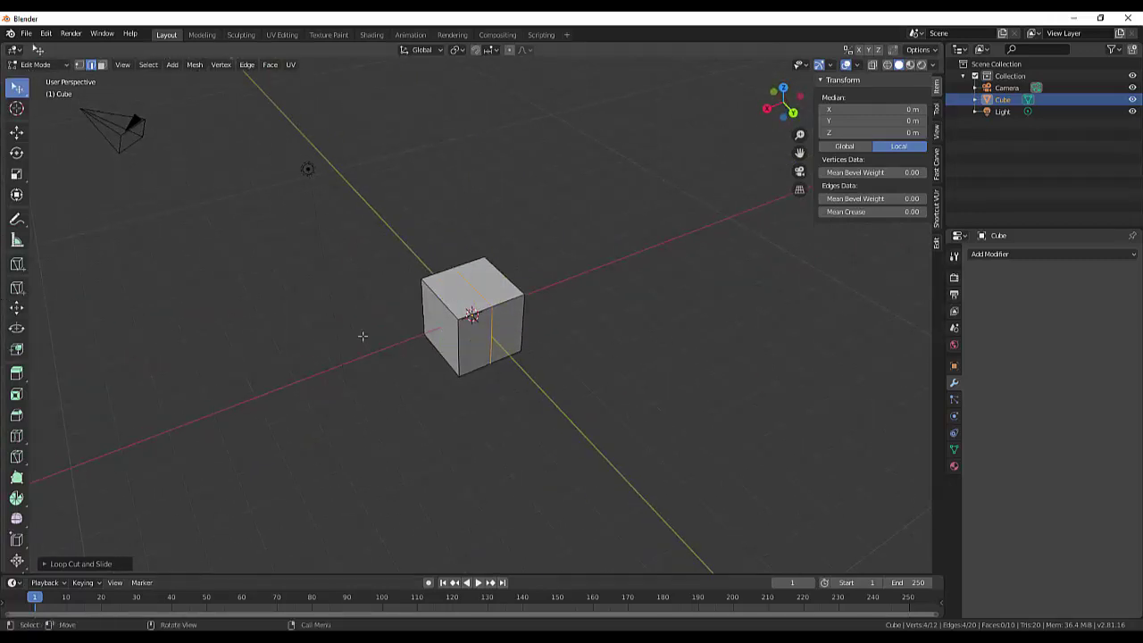
pyautogui.click(438, 320)
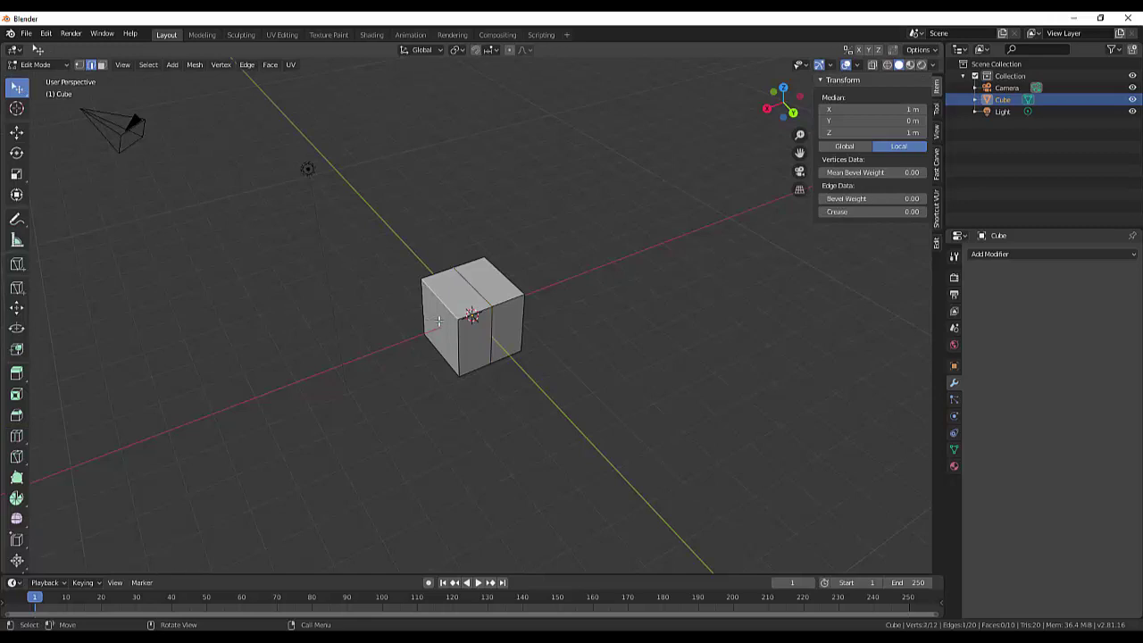
pyautogui.press('3')
pyautogui.click(439, 333)
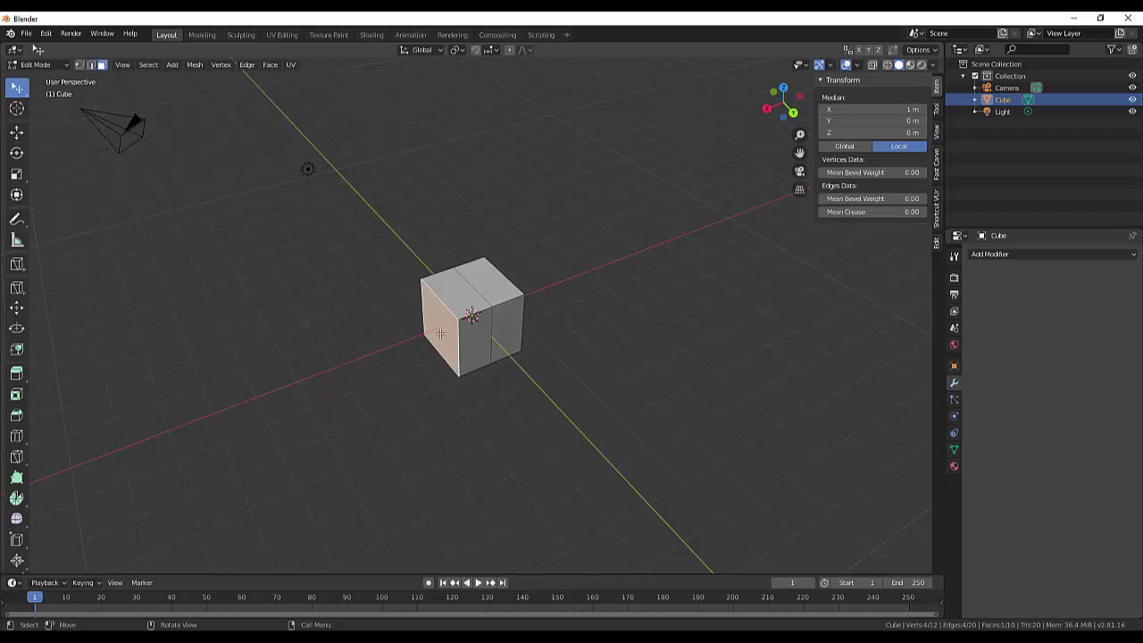
pyautogui.press('a')
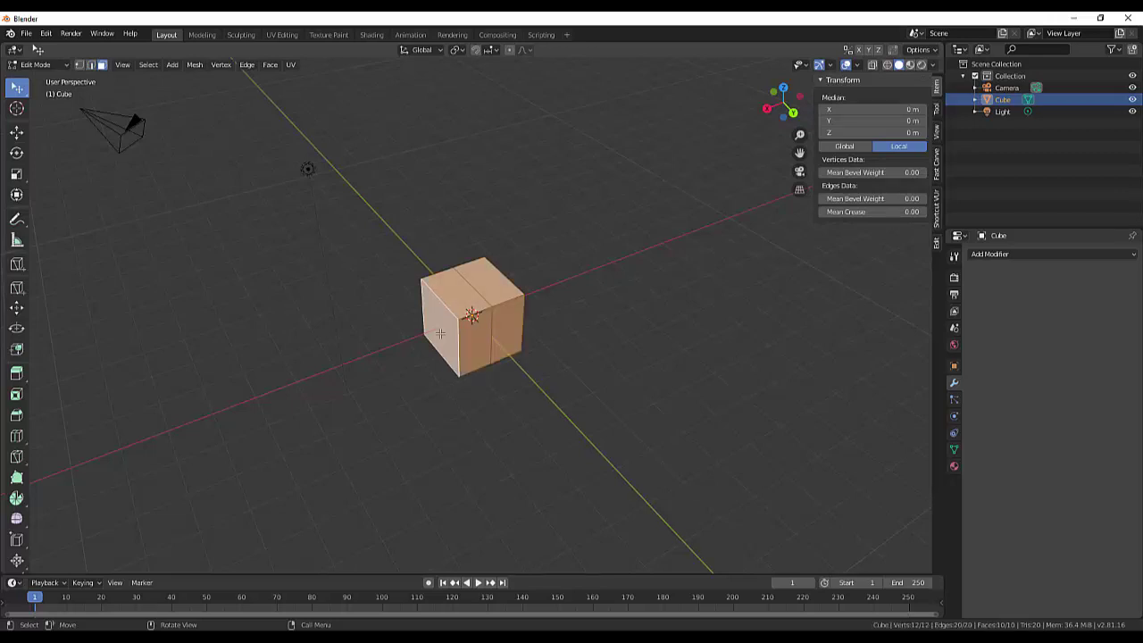
pyautogui.click(439, 333)
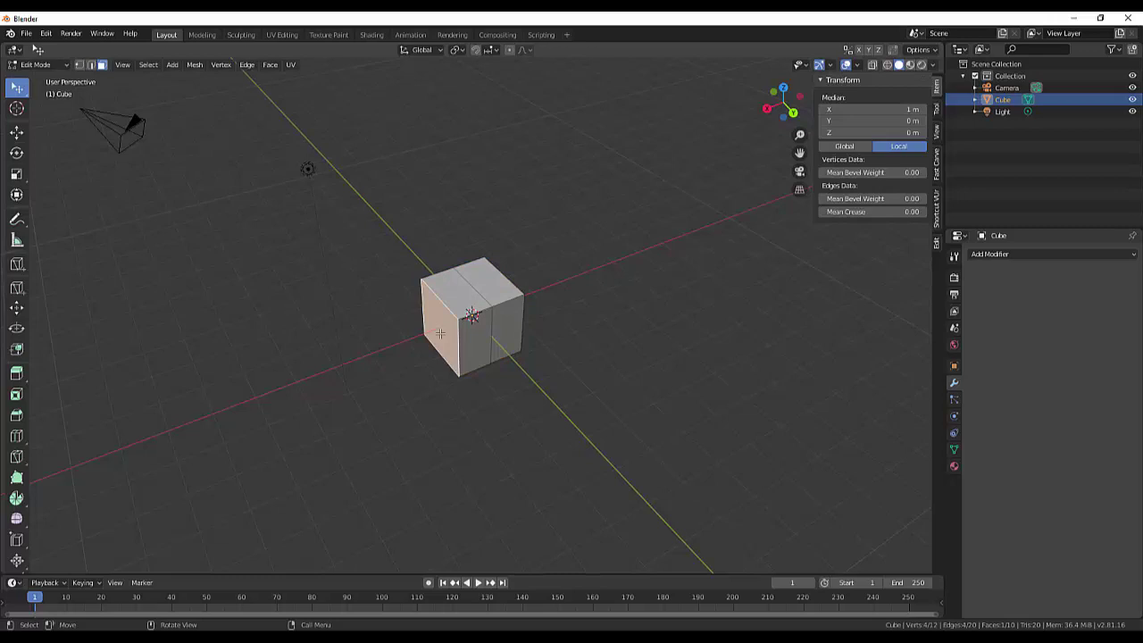
pyautogui.rightClick(439, 333)
pyautogui.press('x')
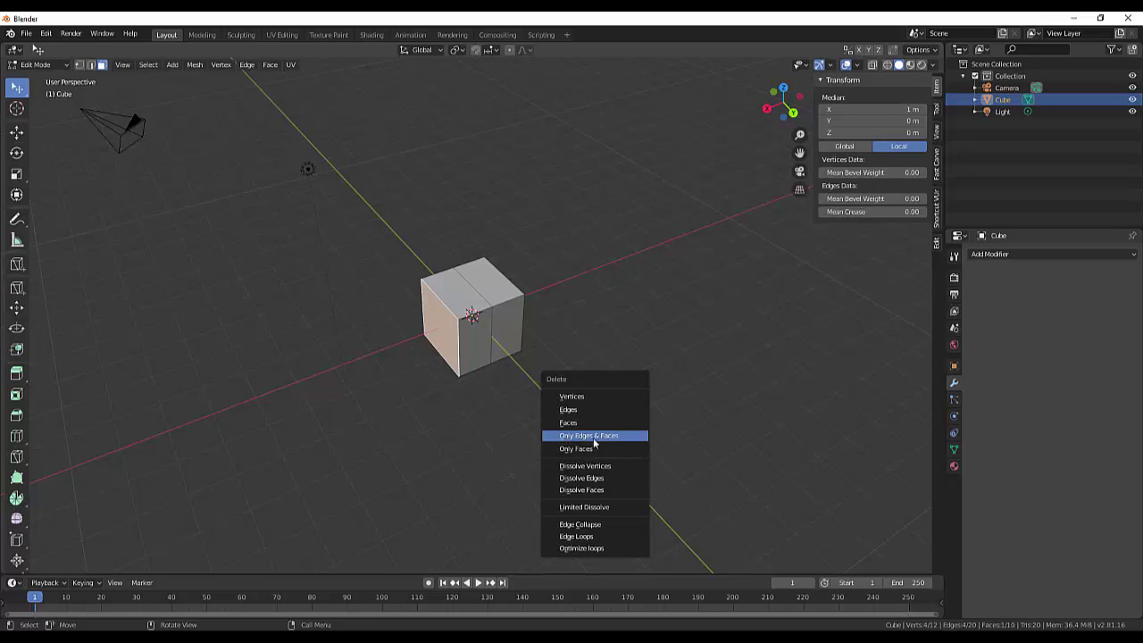
# Delete the left half's edges and faces, add an X-axis Mirror modifier, and return to Object Mode.
pyautogui.click(593, 439)
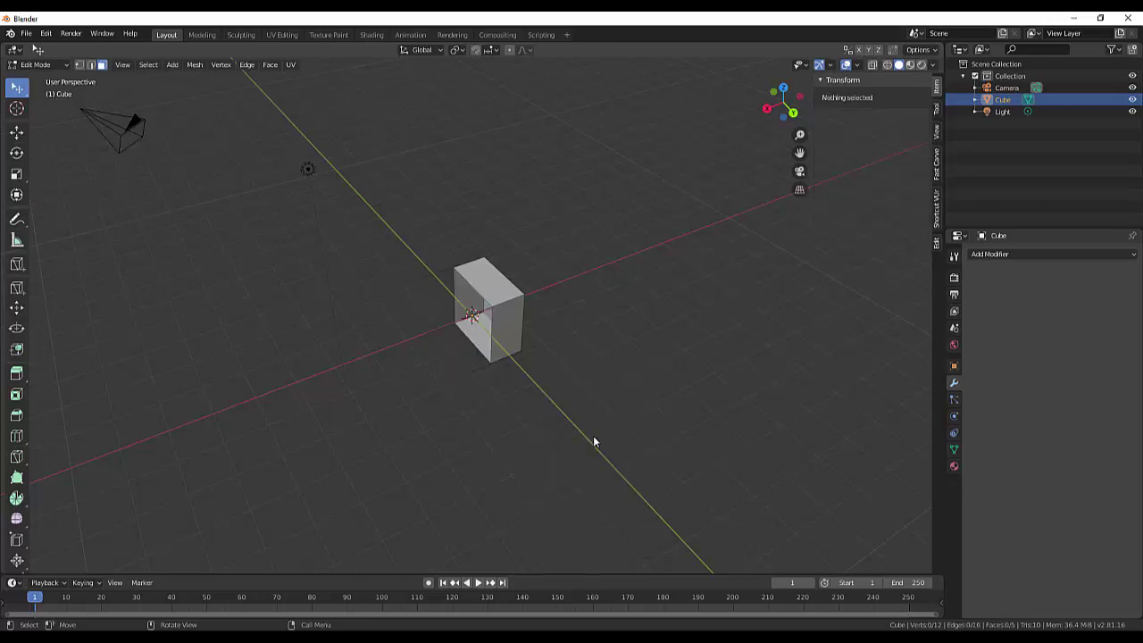
pyautogui.moveTo(663, 333)
pyautogui.mouseDown(button='middle')
pyautogui.moveTo(642, 379)
pyautogui.moveTo(587, 340)
pyautogui.moveTo(584, 306)
pyautogui.moveTo(580, 327)
pyautogui.moveTo(676, 356)
pyautogui.moveTo(694, 325)
pyautogui.moveTo(585, 332)
pyautogui.mouseUp(button='middle')
pyautogui.click(982, 256)
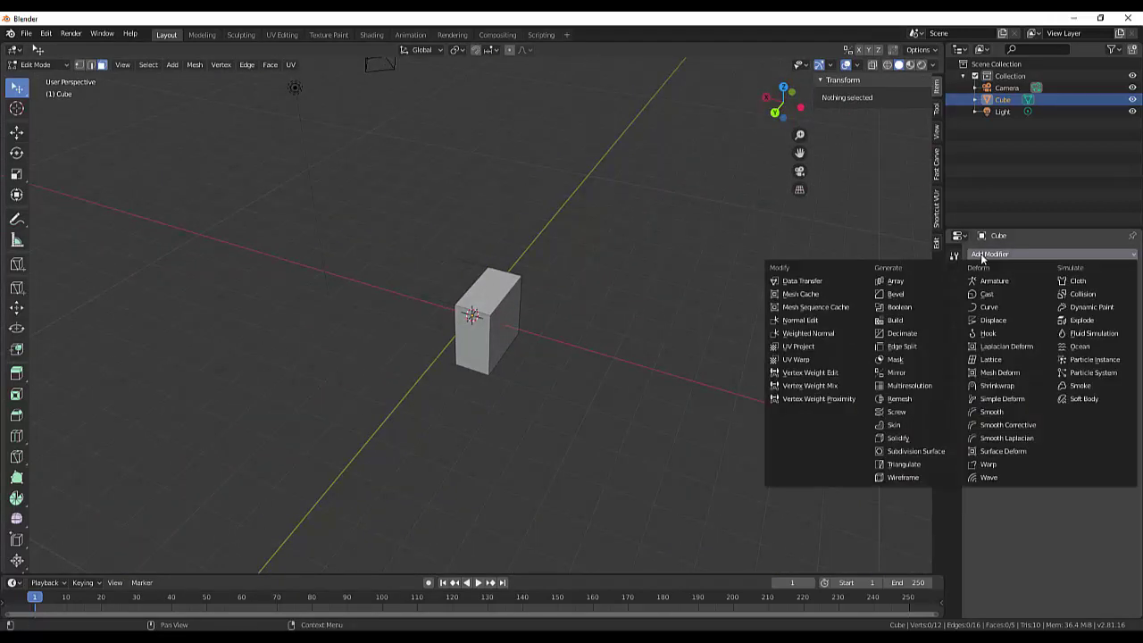
pyautogui.click(900, 372)
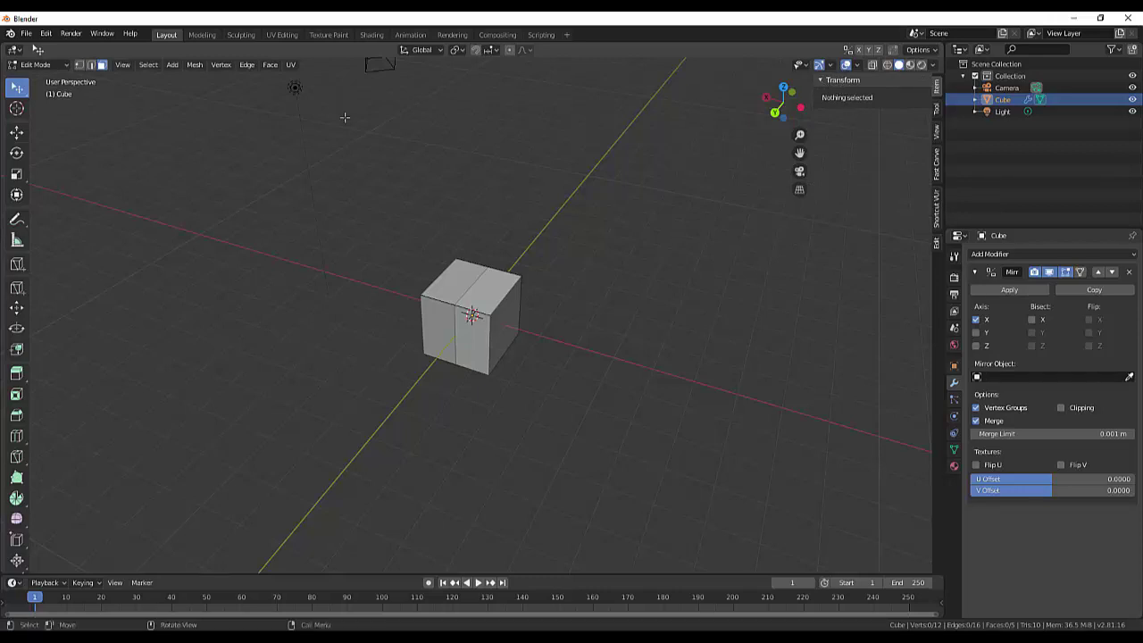
pyautogui.click(37, 66)
pyautogui.click(39, 78)
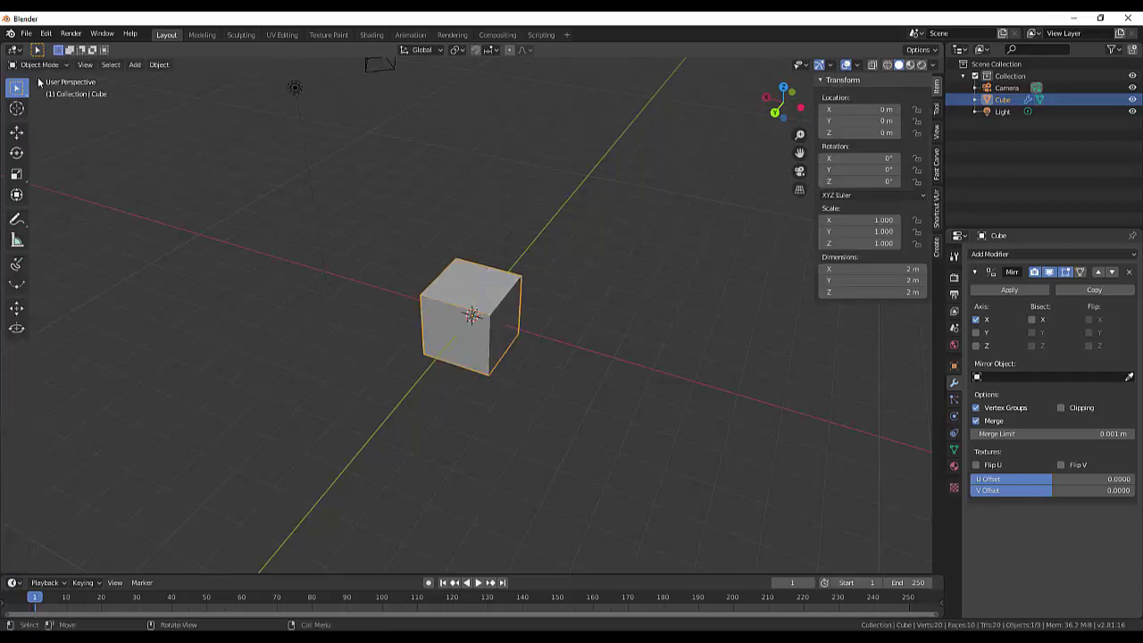
# Resize the mirrored cube to X 1.8 m, Y 4.5 m and Z 1 m.
pyautogui.click(910, 270)
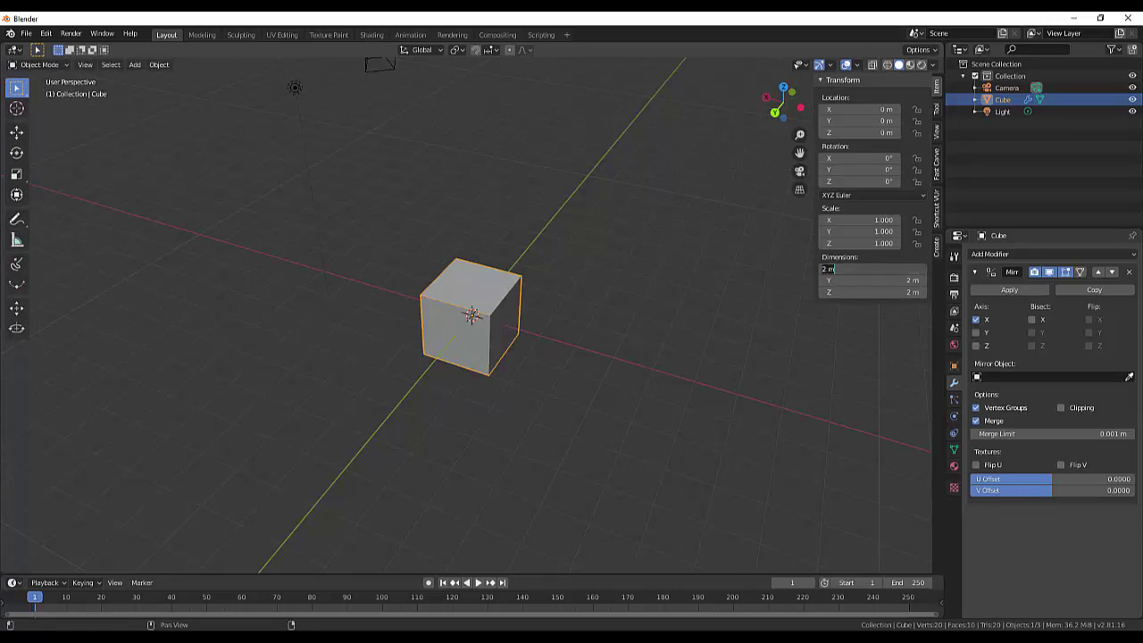
pyautogui.write('1')
pyautogui.write('.8')
pyautogui.press('Return')
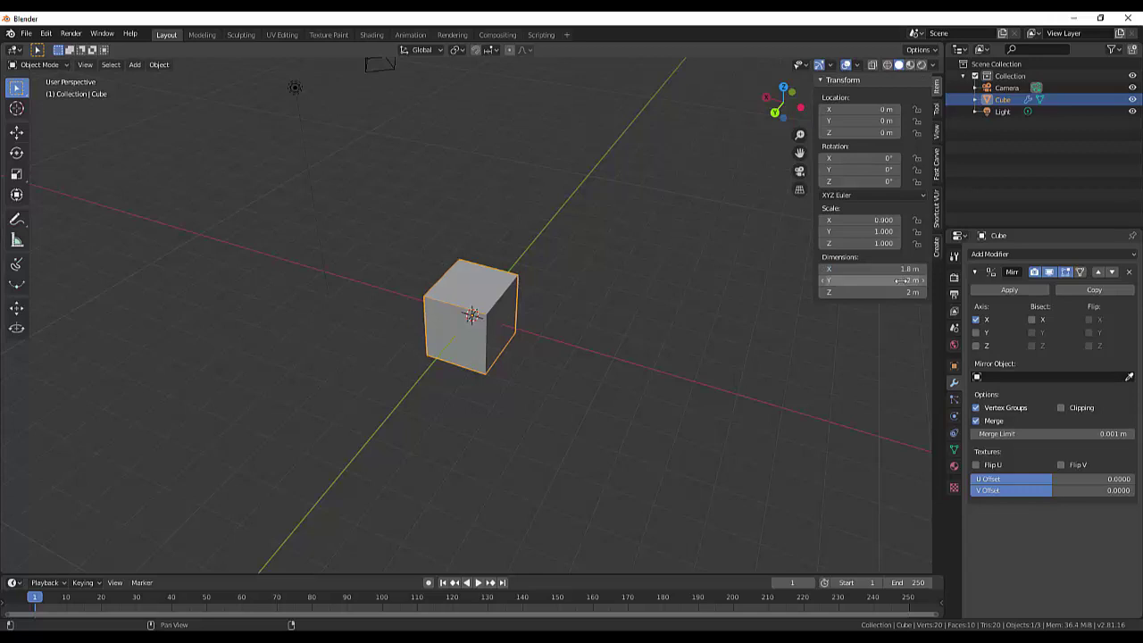
pyautogui.click(899, 281)
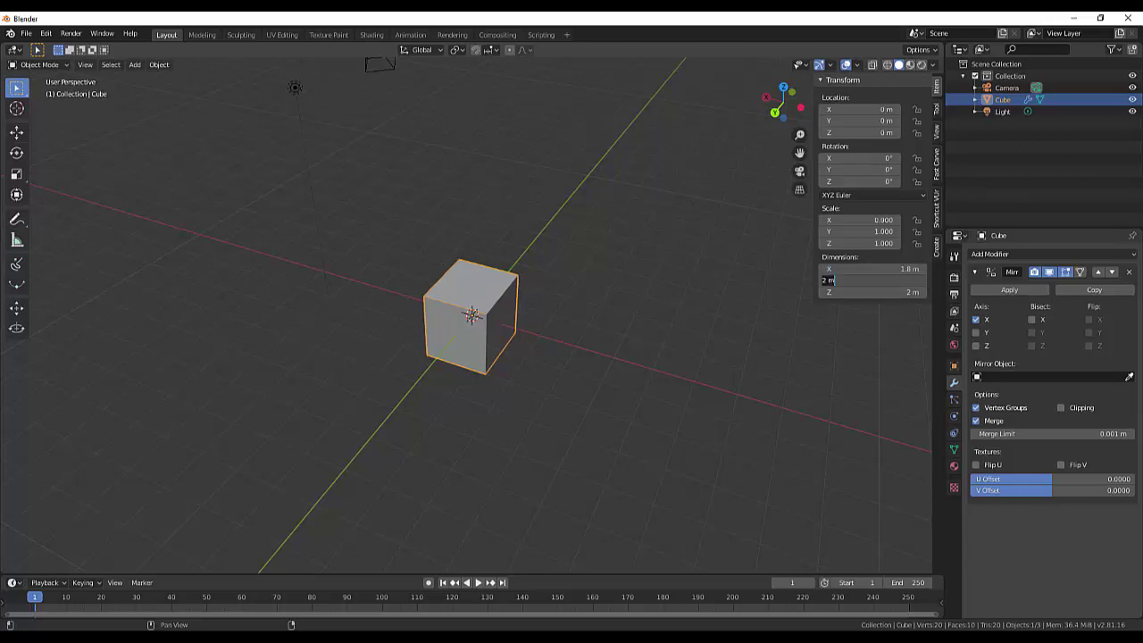
pyautogui.write('4')
pyautogui.write('.5')
pyautogui.press('Return')
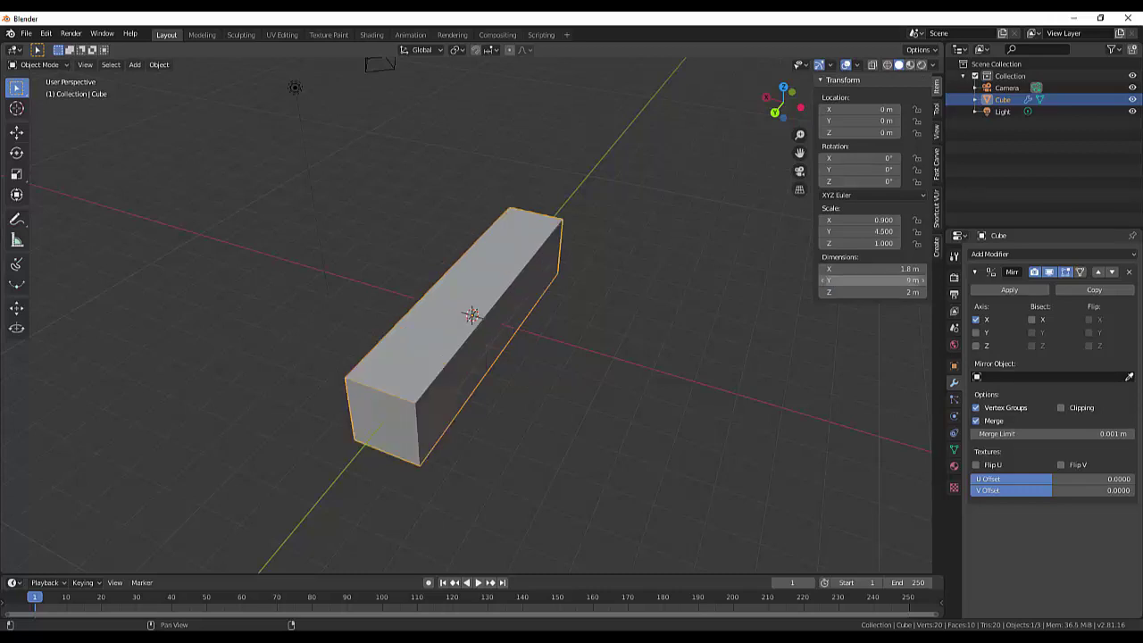
pyautogui.click(899, 280)
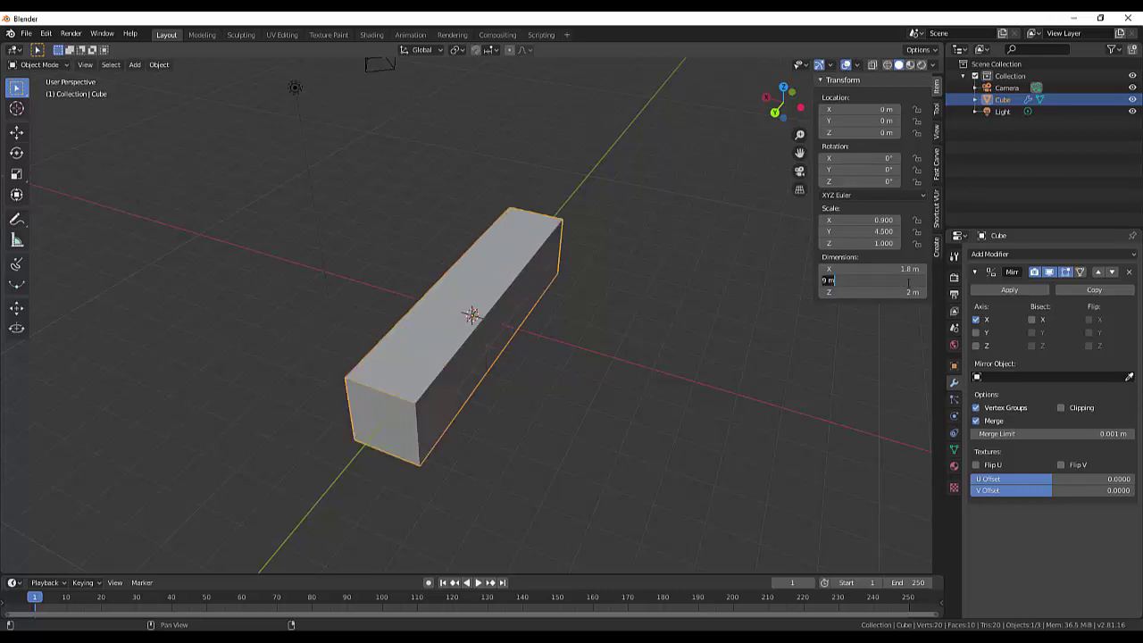
pyautogui.write('4')
pyautogui.write('.5')
pyautogui.press('Return')
pyautogui.click(904, 292)
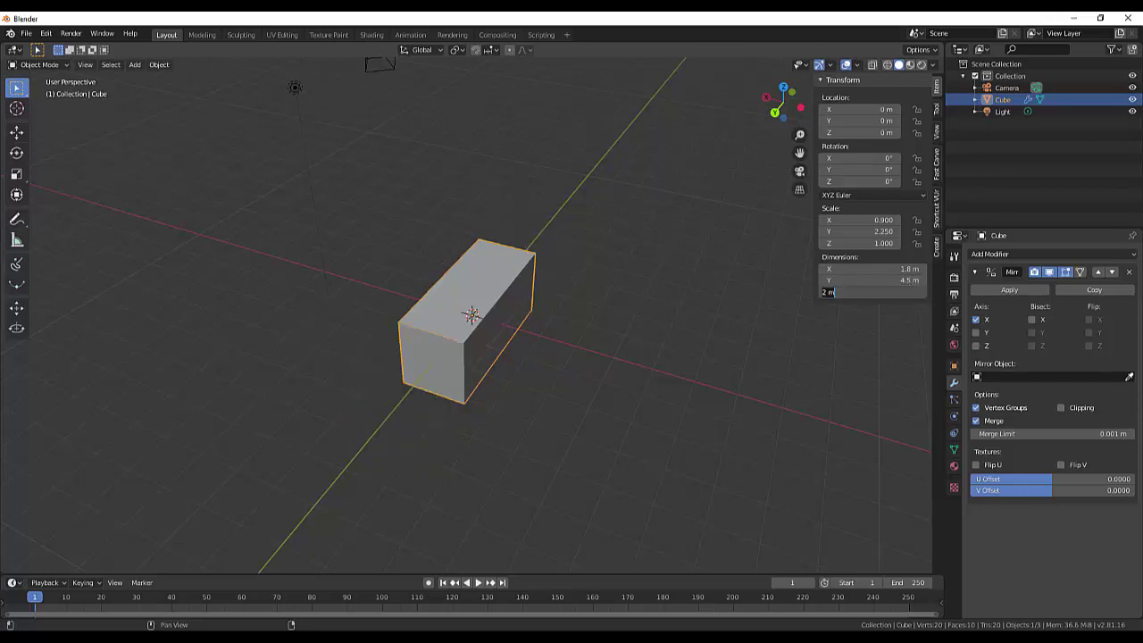
pyautogui.write('1')
pyautogui.press('Return')
pyautogui.moveTo(625, 325)
pyautogui.mouseDown(button='middle')
pyautogui.moveTo(545, 297)
pyautogui.moveTo(641, 290)
pyautogui.moveTo(609, 349)
pyautogui.moveTo(582, 339)
pyautogui.mouseUp(button='middle')
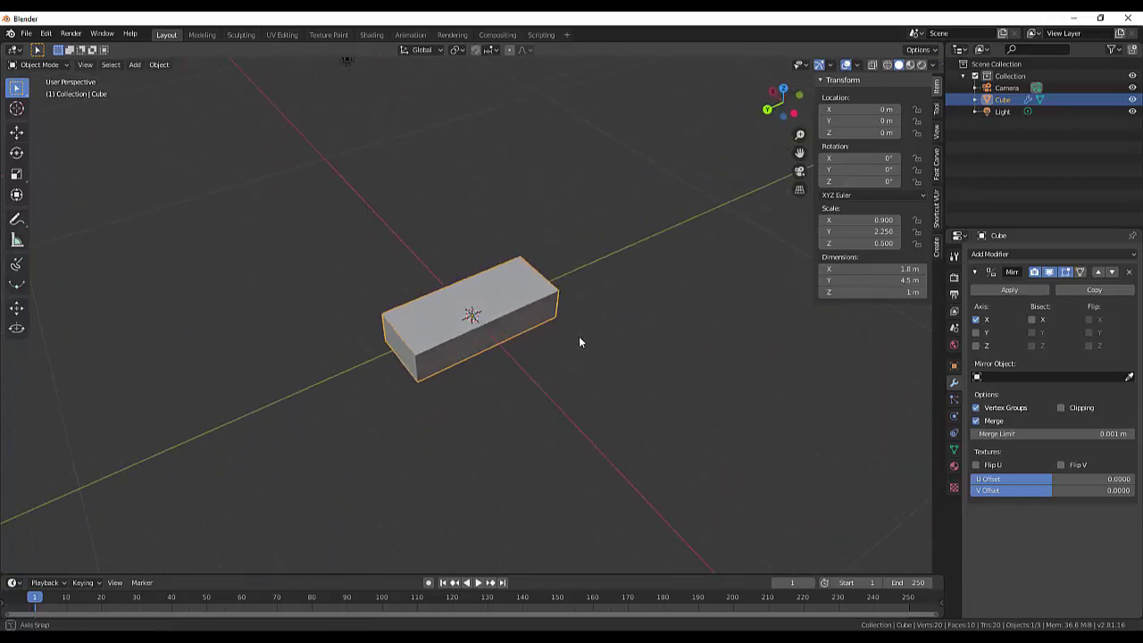
pyautogui.scroll(2, 571, 353)
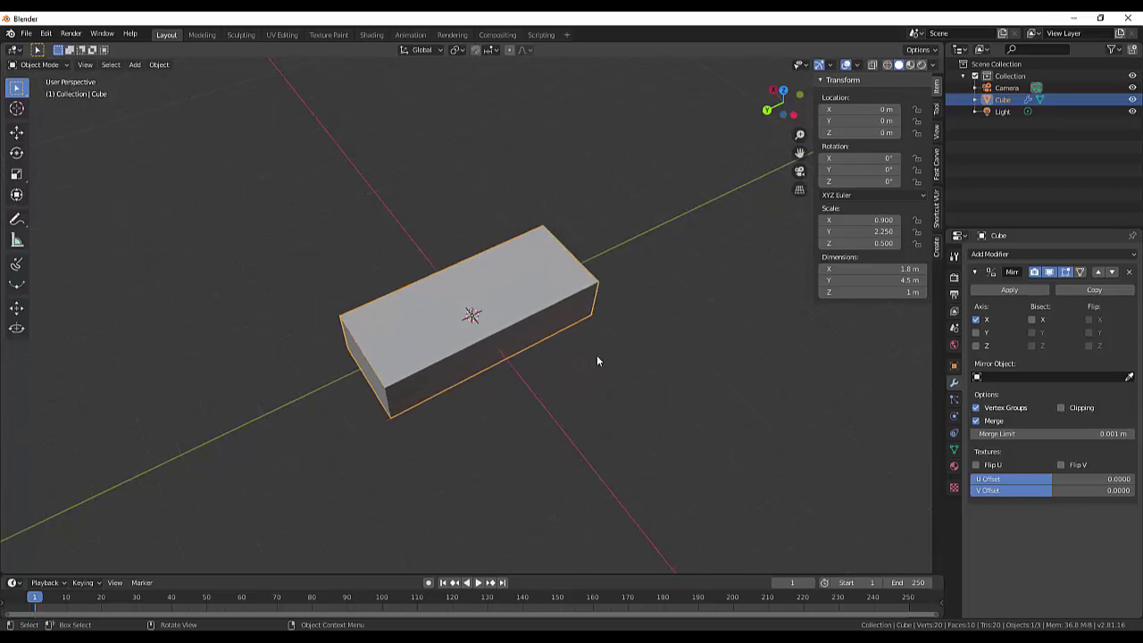
# In Edit Mode, cut two crosswise edge loops into the box, sliding one along its length.
pyautogui.press('Tab')
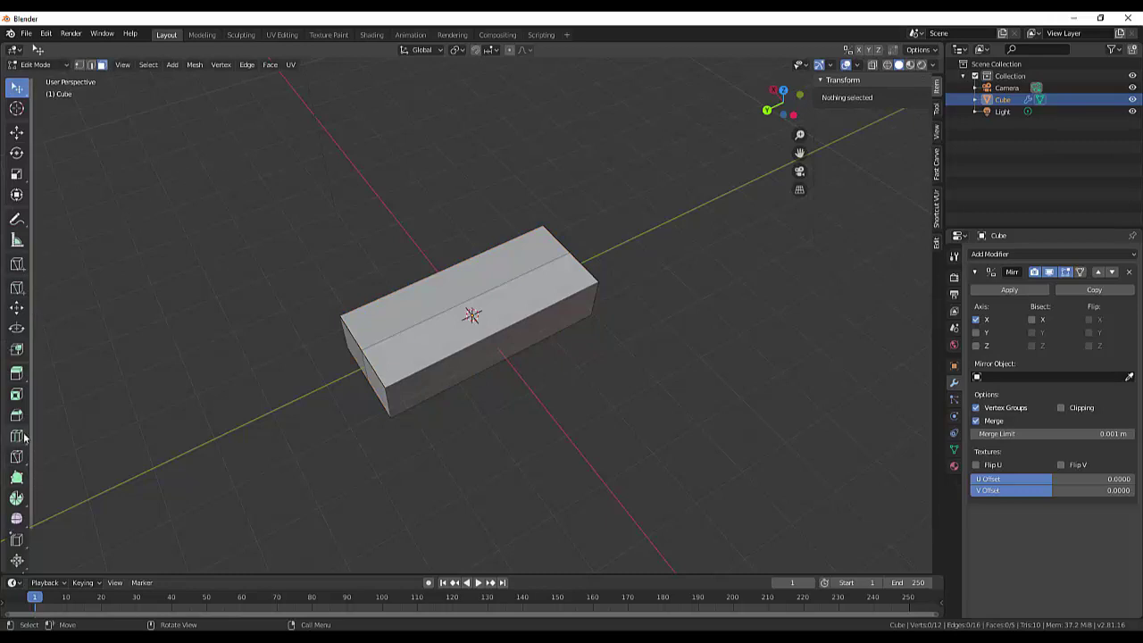
pyautogui.moveTo(19, 436); pyautogui.dragTo(113, 426)
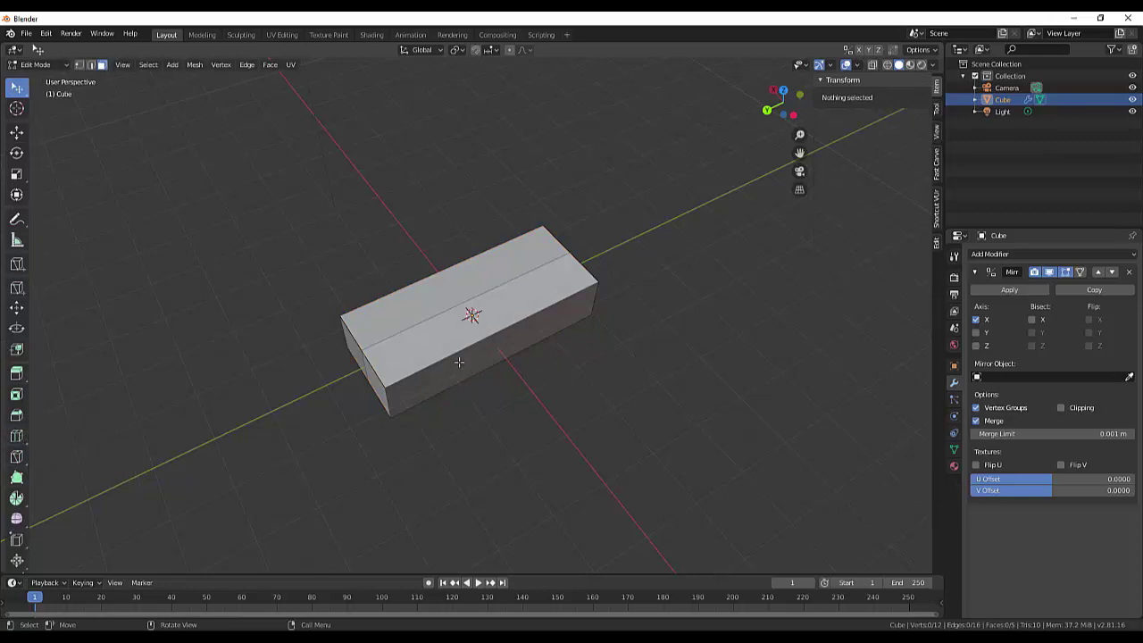
pyautogui.click(16, 435)
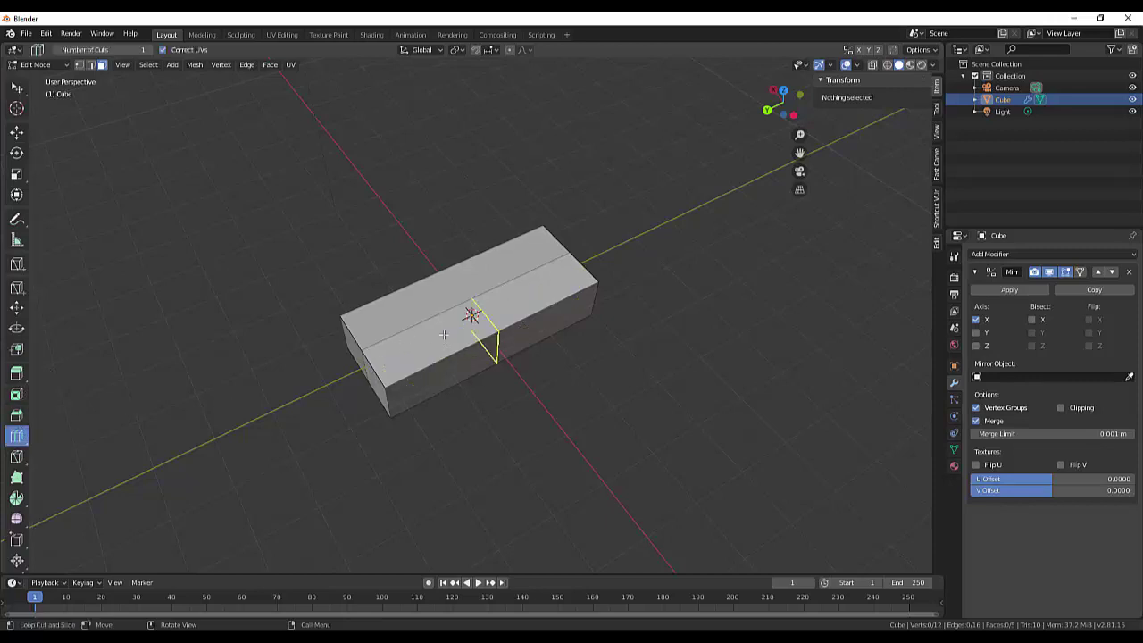
pyautogui.moveTo(496, 323)
pyautogui.mouseDown()
pyautogui.moveTo(413, 346)
pyautogui.moveTo(425, 346)
pyautogui.mouseUp()
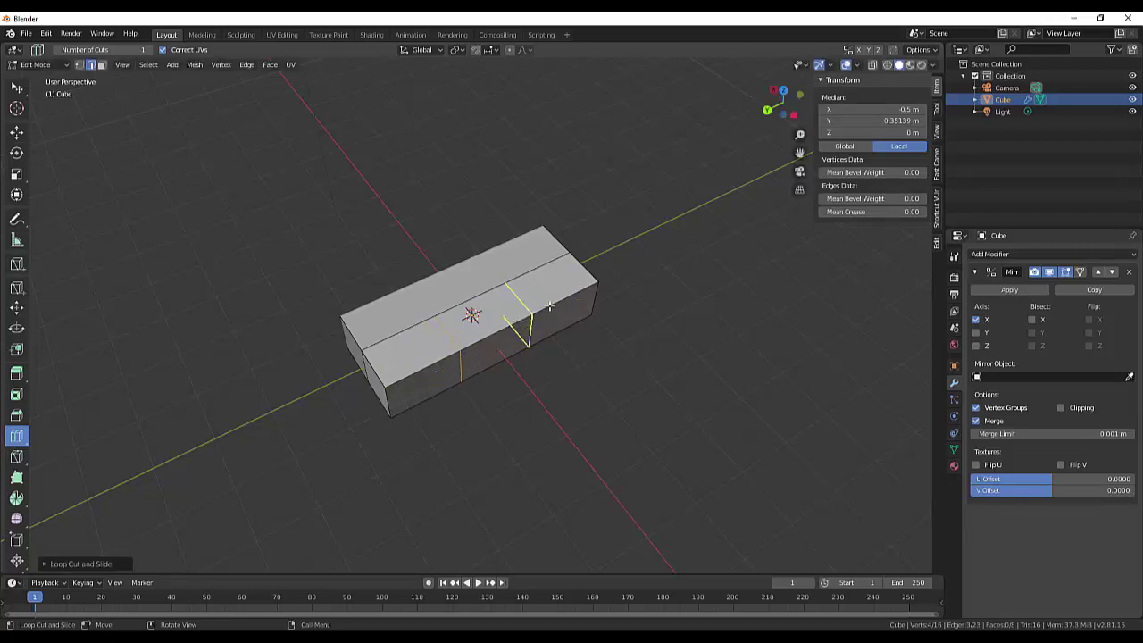
pyautogui.moveTo(542, 308); pyautogui.dragTo(558, 298)
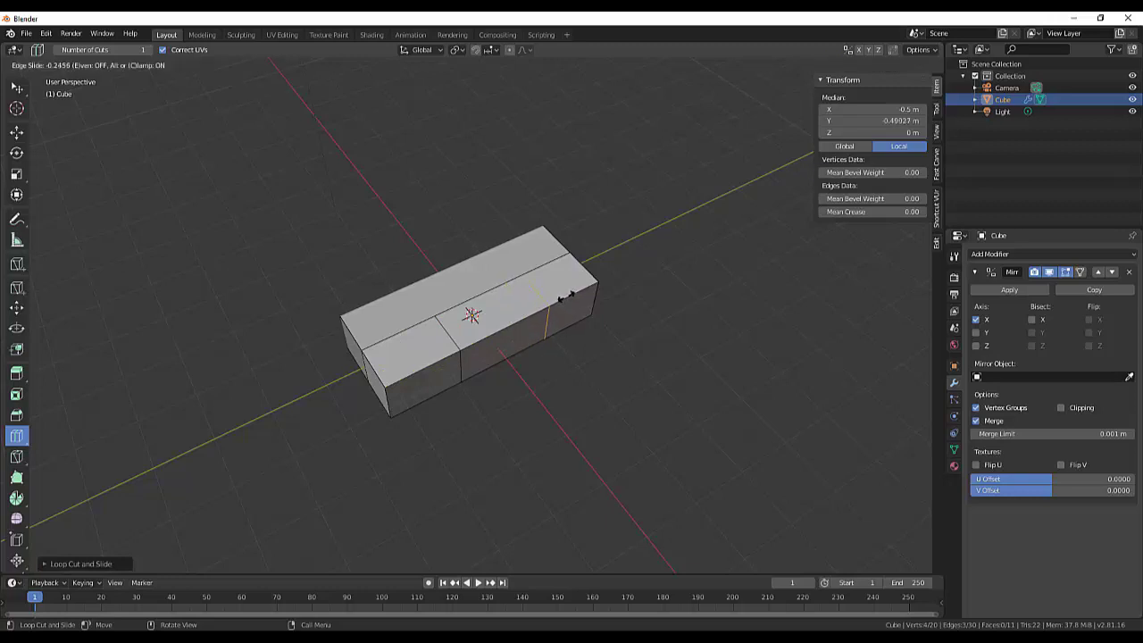
pyautogui.moveTo(562, 297); pyautogui.dragTo(566, 300)
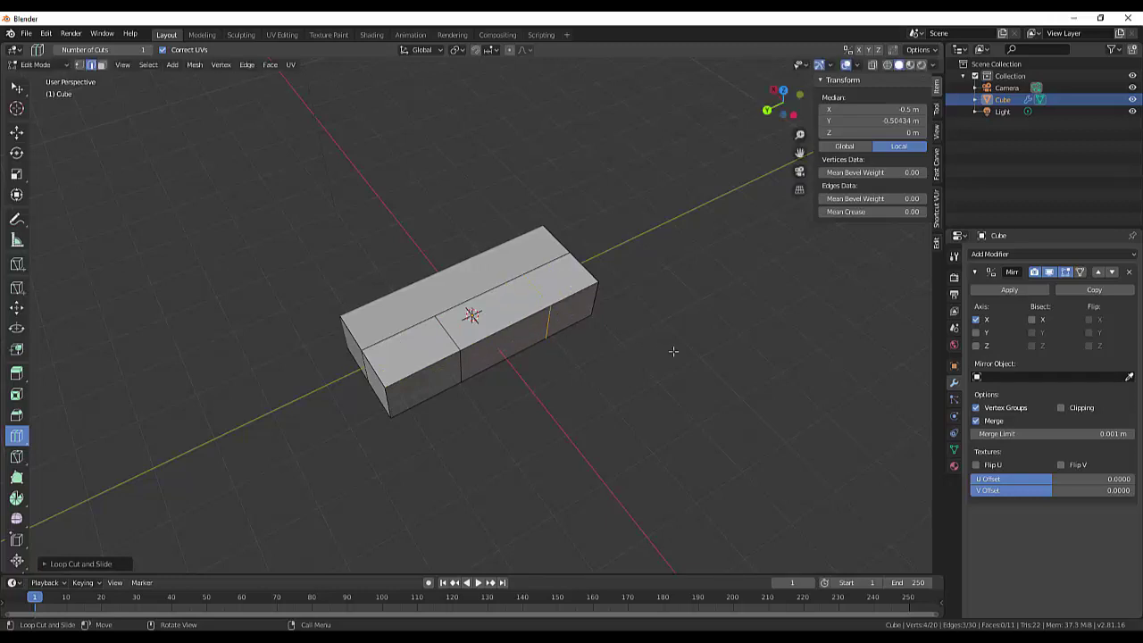
pyautogui.click(16, 87)
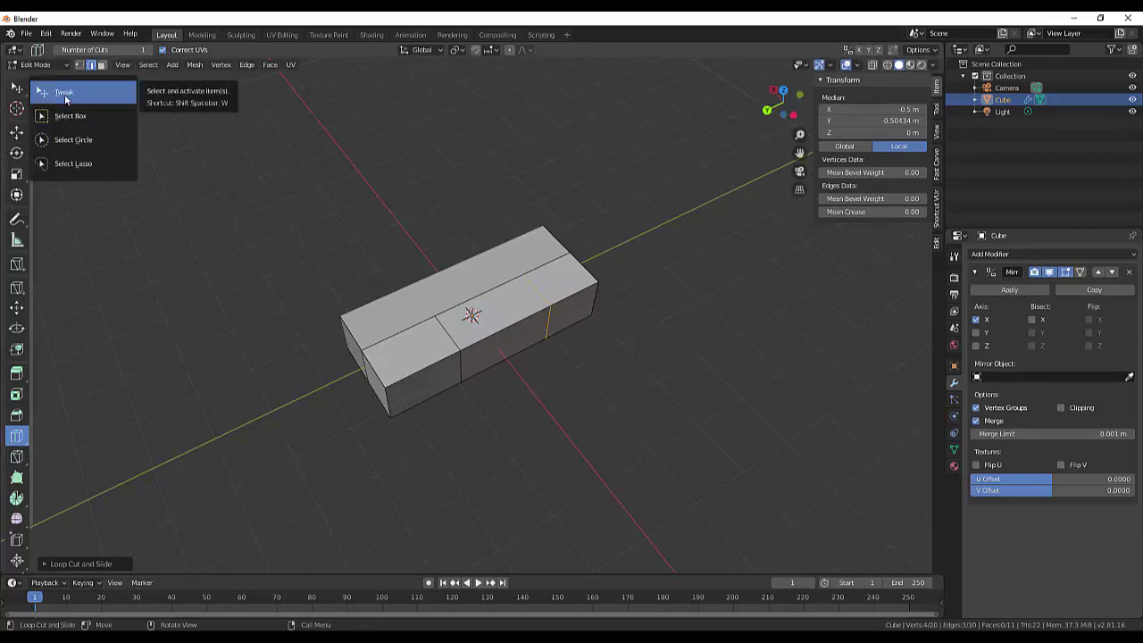
pyautogui.click(64, 95)
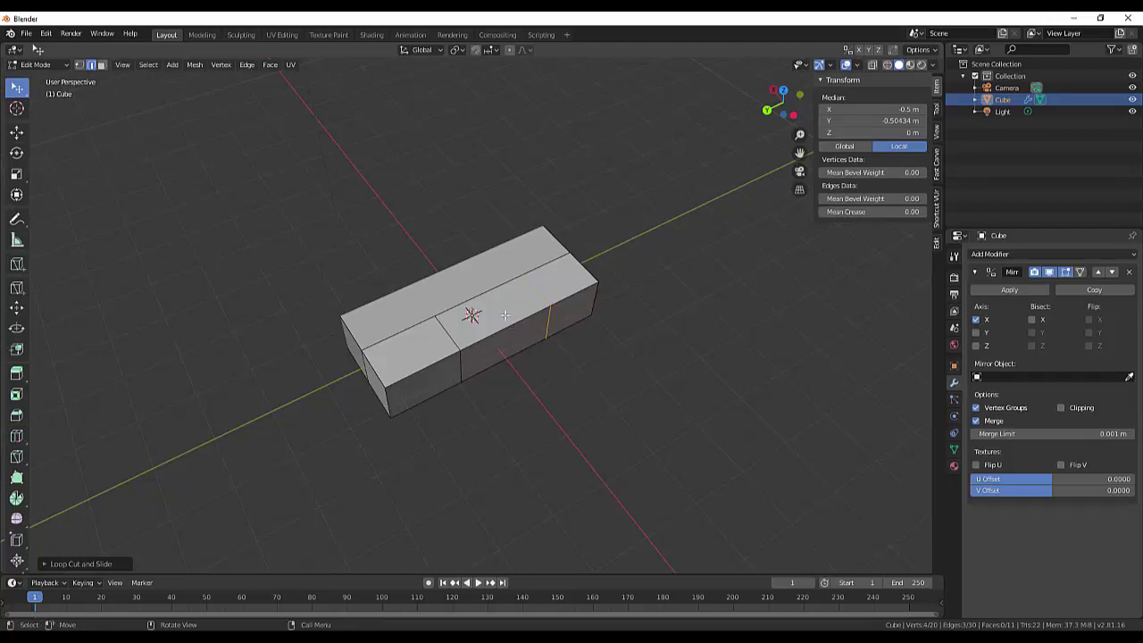
# With circle select in face mode, select the box's top middle face.
pyautogui.press('w')
pyautogui.click(504, 316)
pyautogui.press('w')
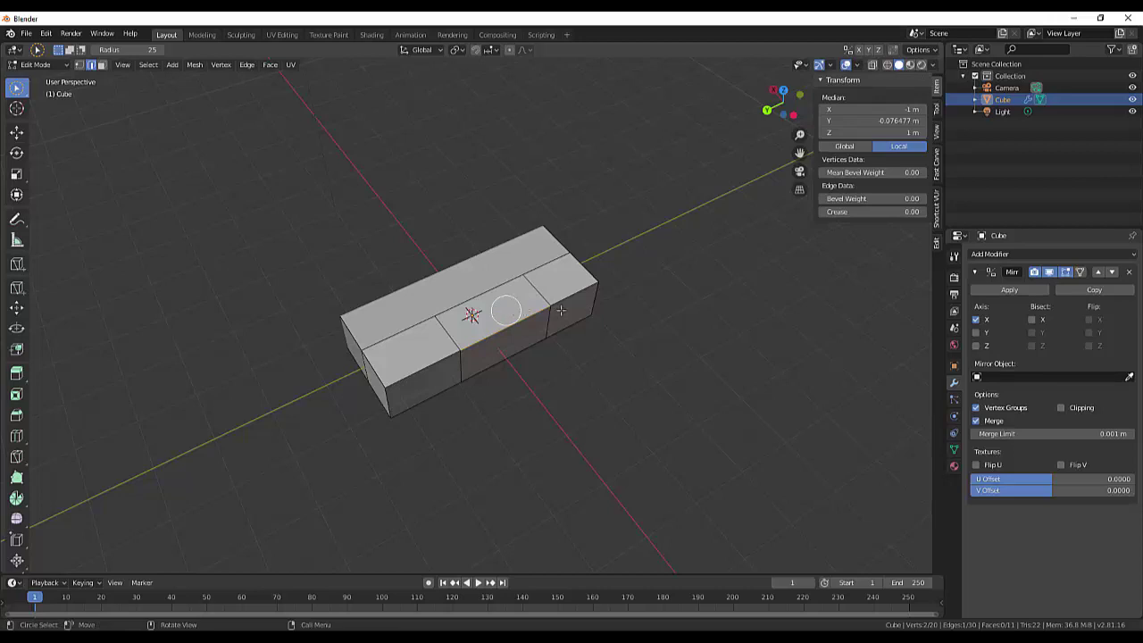
pyautogui.click(453, 269)
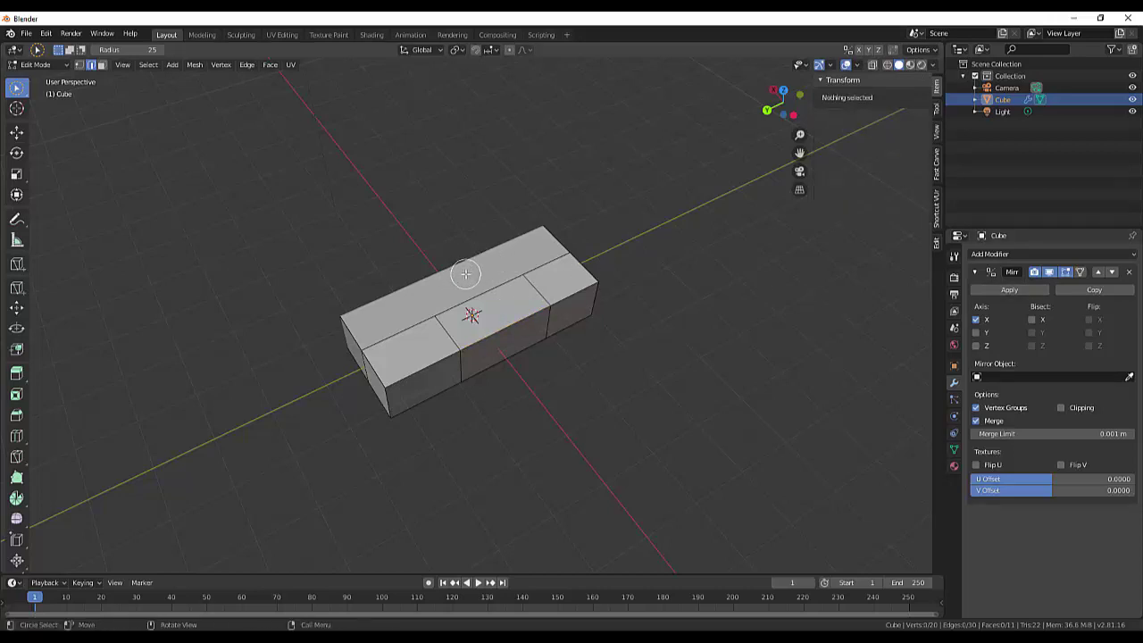
pyautogui.click(501, 338)
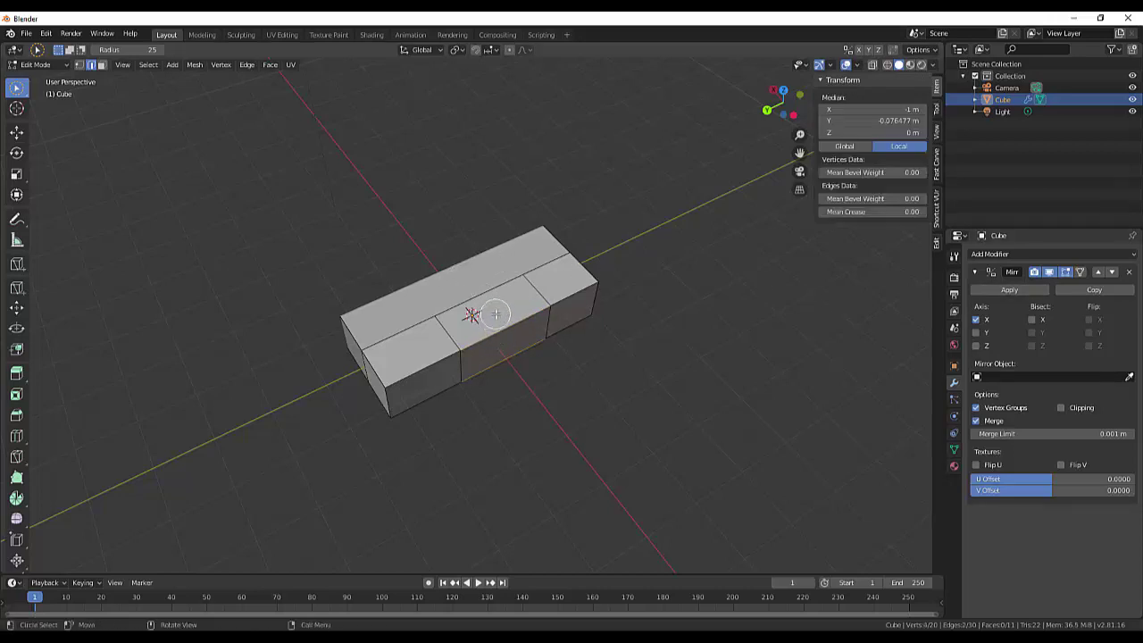
pyautogui.click(476, 317)
pyautogui.click(101, 66)
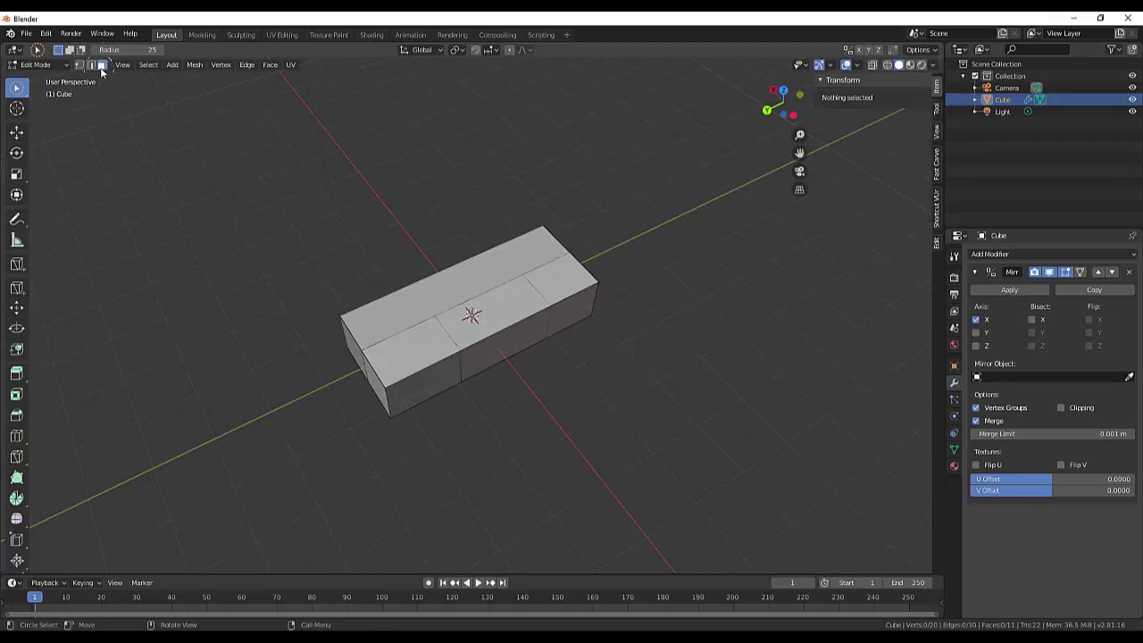
pyautogui.click(498, 311)
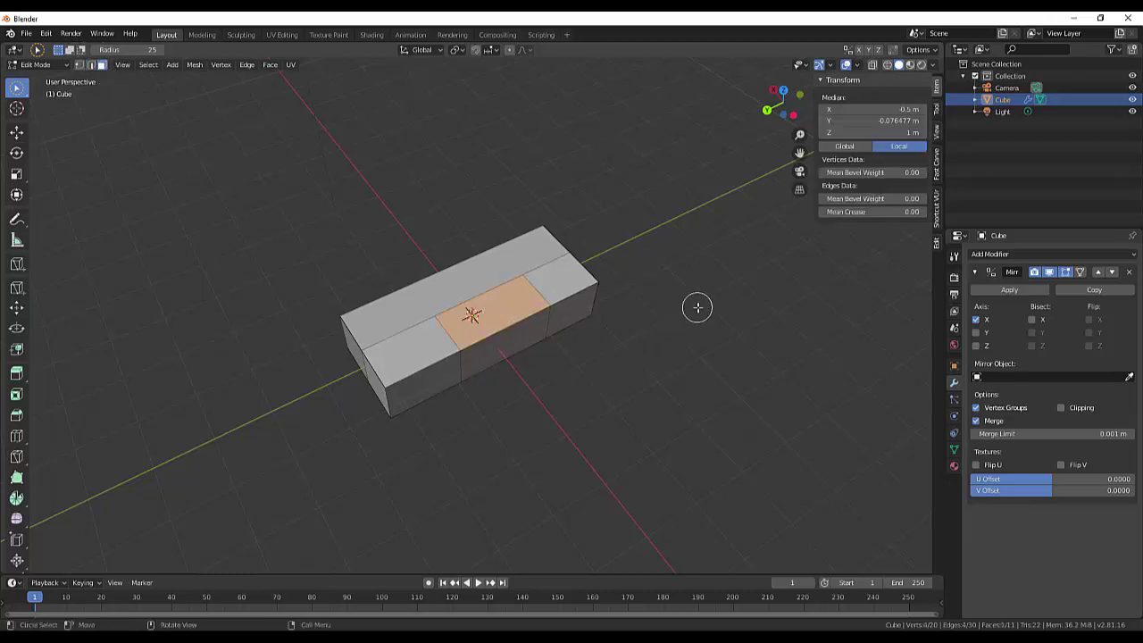
# Extrude the top middle face upward to form the cabin.
pyautogui.moveTo(693, 309)
pyautogui.mouseDown(button='middle')
pyautogui.moveTo(676, 294)
pyautogui.moveTo(568, 297)
pyautogui.mouseUp(button='middle')
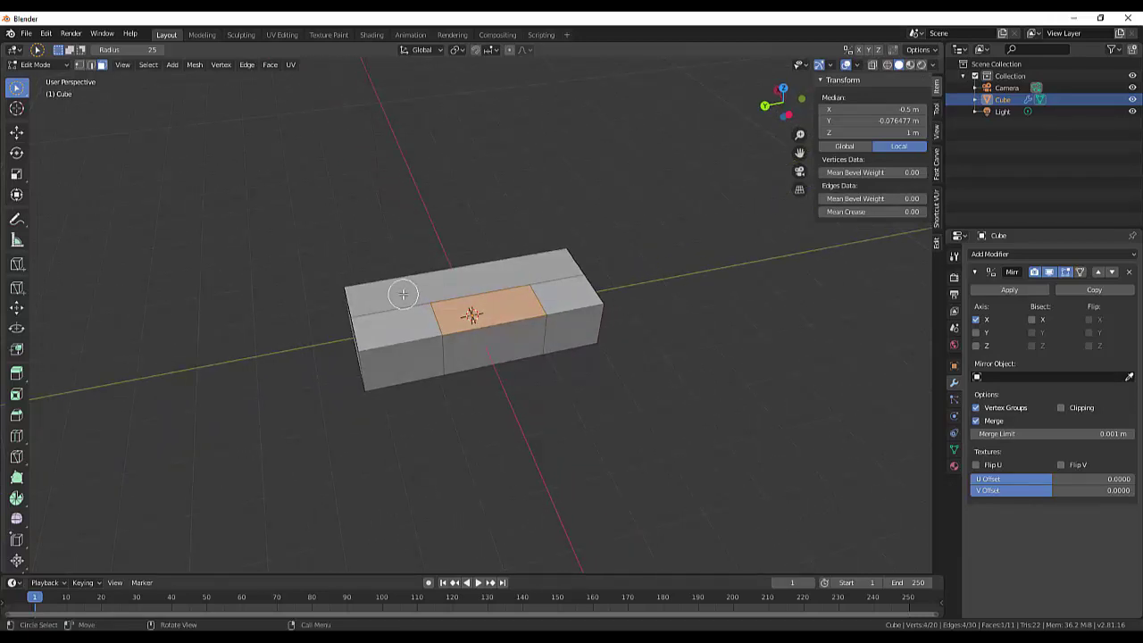
pyautogui.press('e')
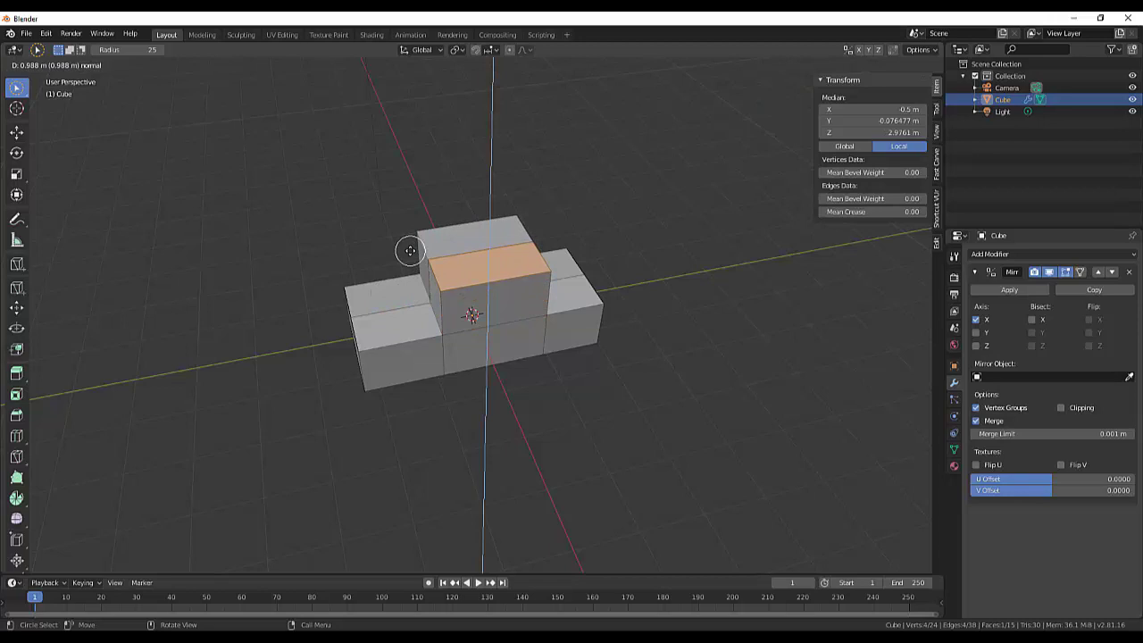
pyautogui.click(410, 250)
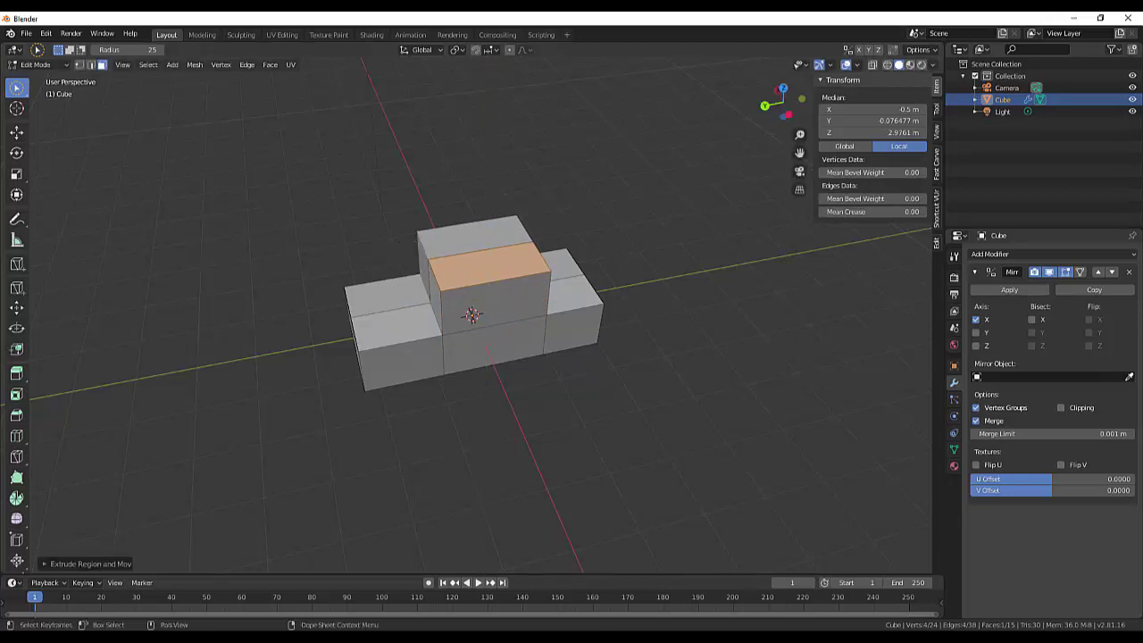
pyautogui.click(536, 614)
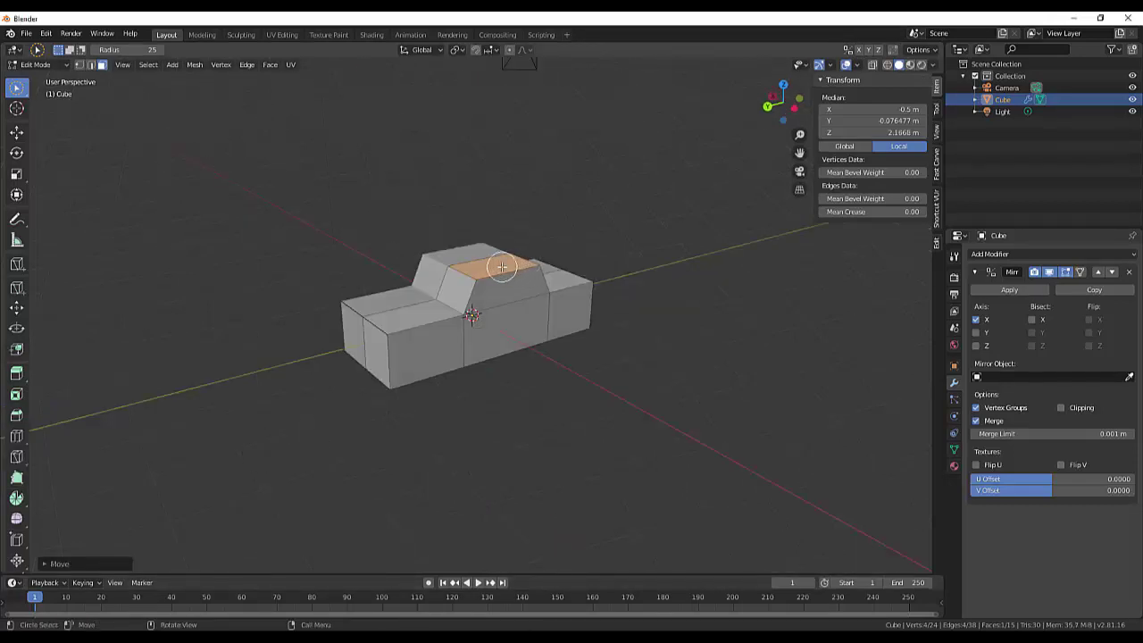
# Scale the cabin roof along Y so its front and back slope.
pyautogui.press('s')
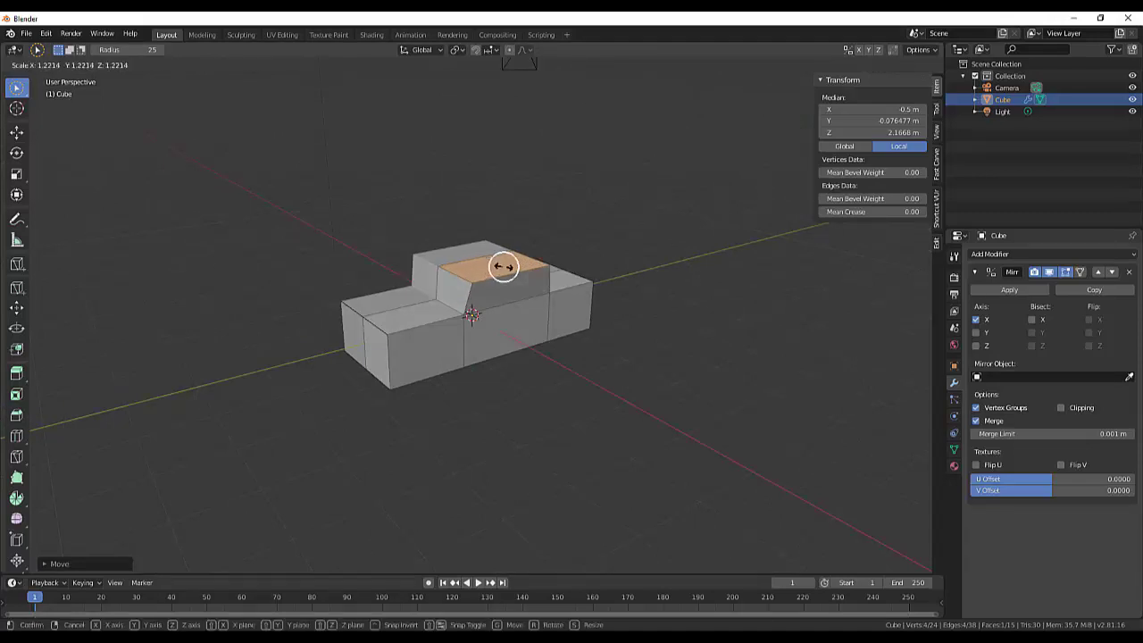
pyautogui.press('y')
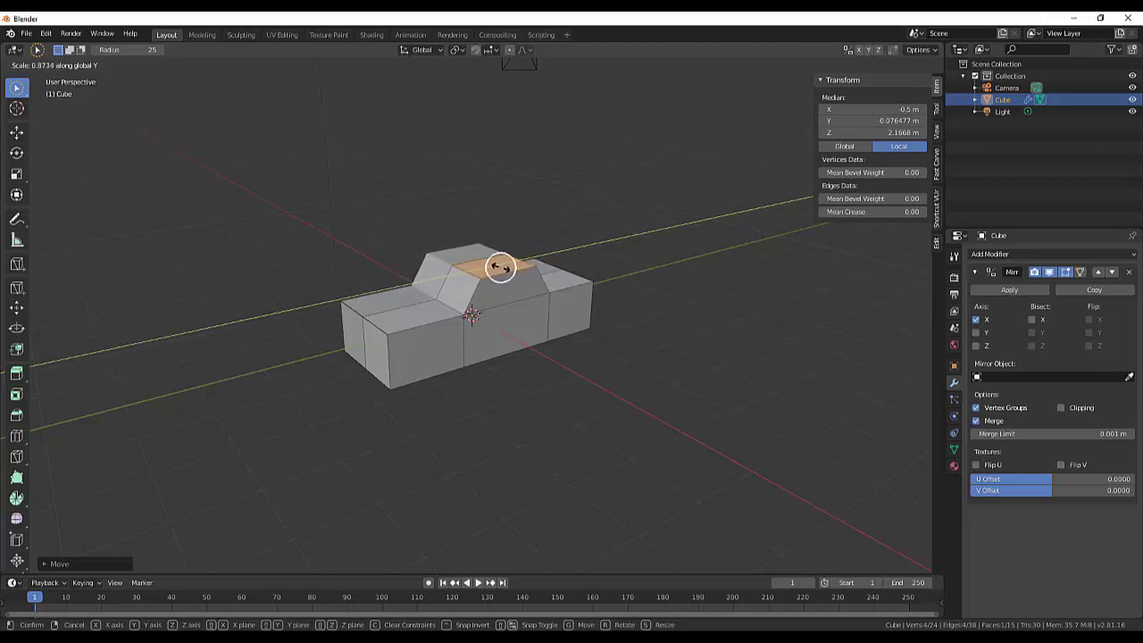
pyautogui.click(500, 267)
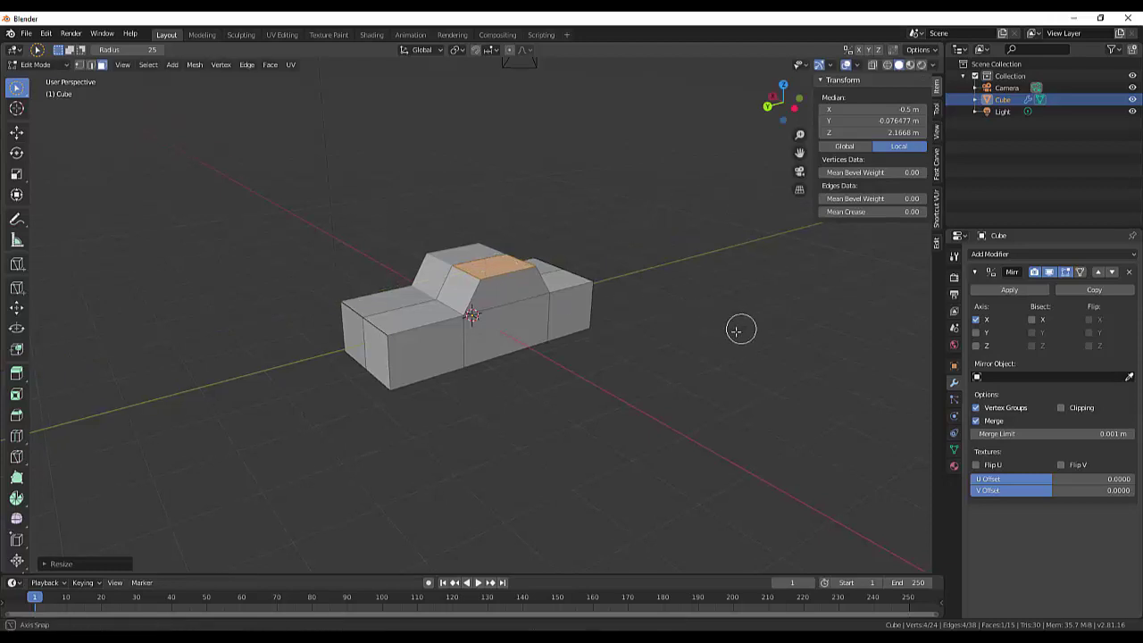
pyautogui.moveTo(740, 327)
pyautogui.mouseDown(button='middle')
pyautogui.moveTo(683, 318)
pyautogui.moveTo(723, 314)
pyautogui.mouseUp(button='middle')
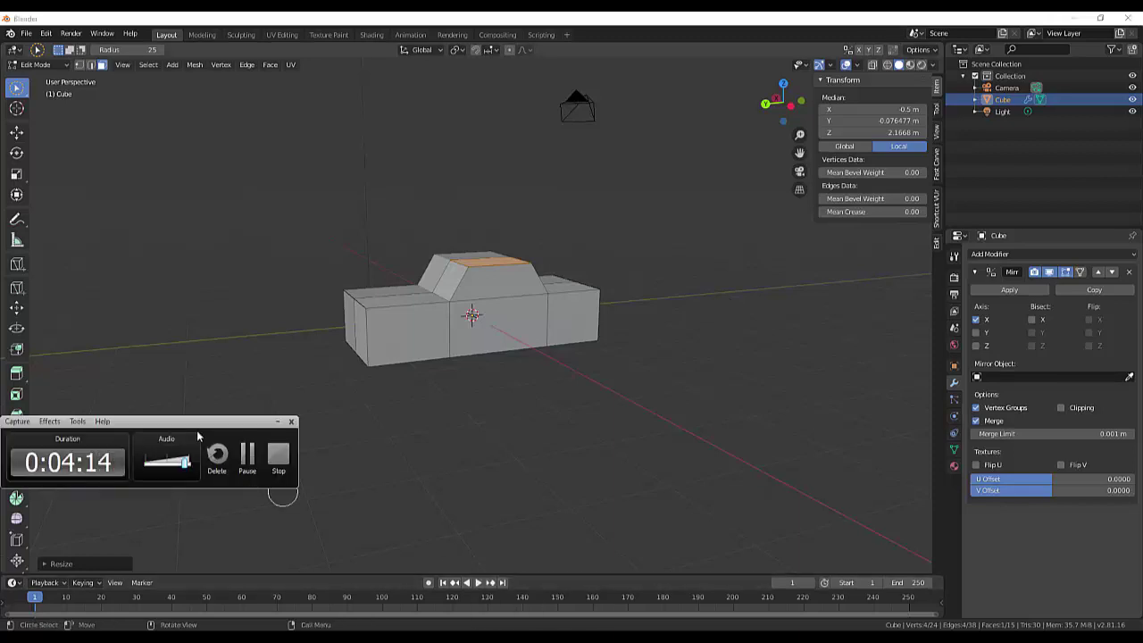
pyautogui.moveTo(200, 421); pyautogui.dragTo(972, 483)
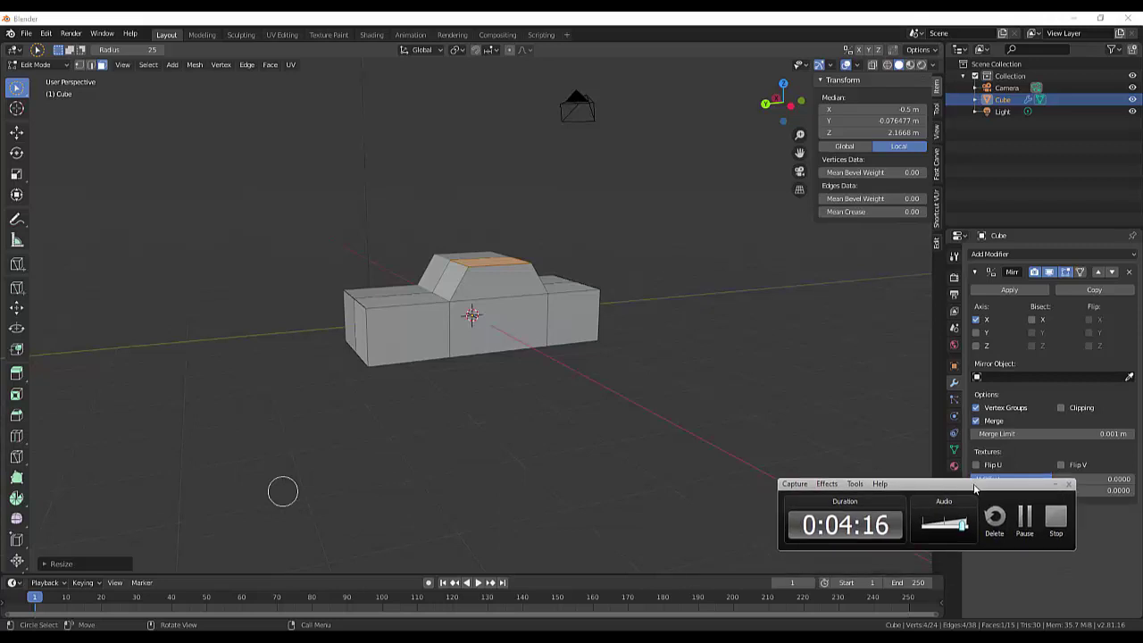
pyautogui.click(1025, 527)
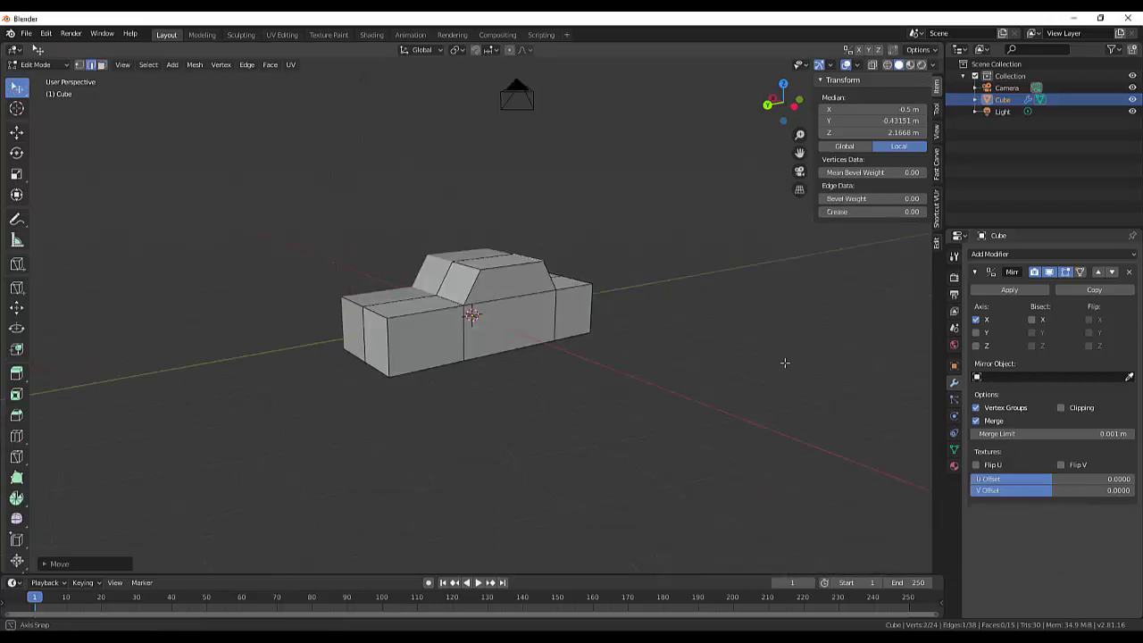
# Select two edges on the front section and move them along the X and Y axes.
pyautogui.moveTo(785, 364)
pyautogui.mouseDown(button='middle')
pyautogui.moveTo(758, 406)
pyautogui.moveTo(658, 360)
pyautogui.moveTo(710, 373)
pyautogui.moveTo(776, 352)
pyautogui.moveTo(742, 352)
pyautogui.moveTo(666, 383)
pyautogui.mouseUp(button='middle')
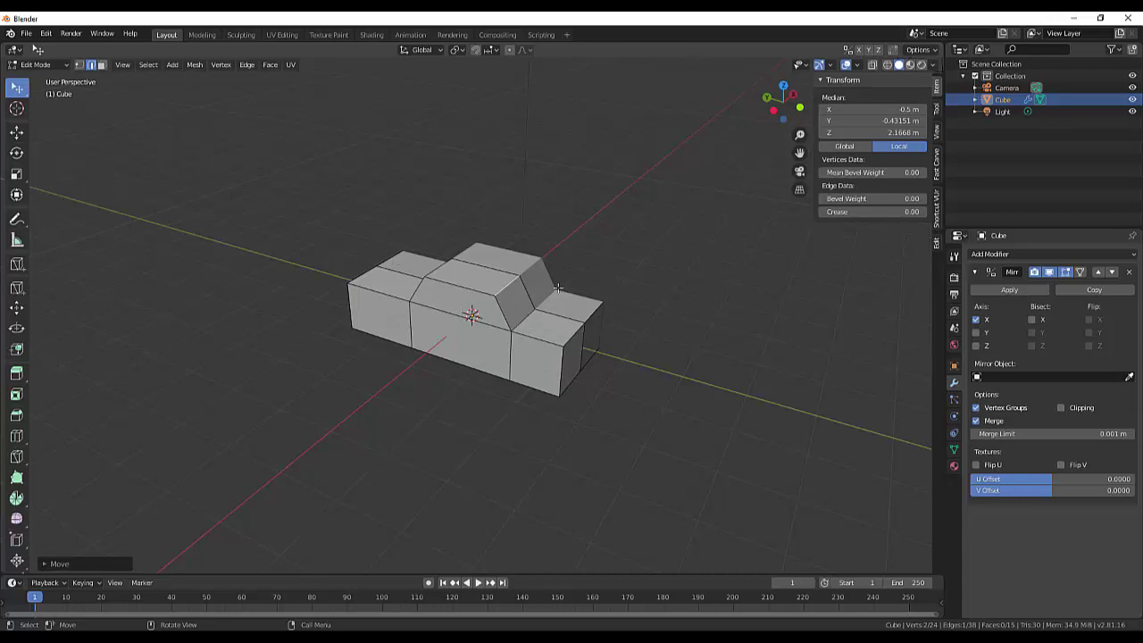
pyautogui.click(522, 321)
pyautogui.keyDown('shift'); pyautogui.click(509, 352); pyautogui.keyUp('shift')
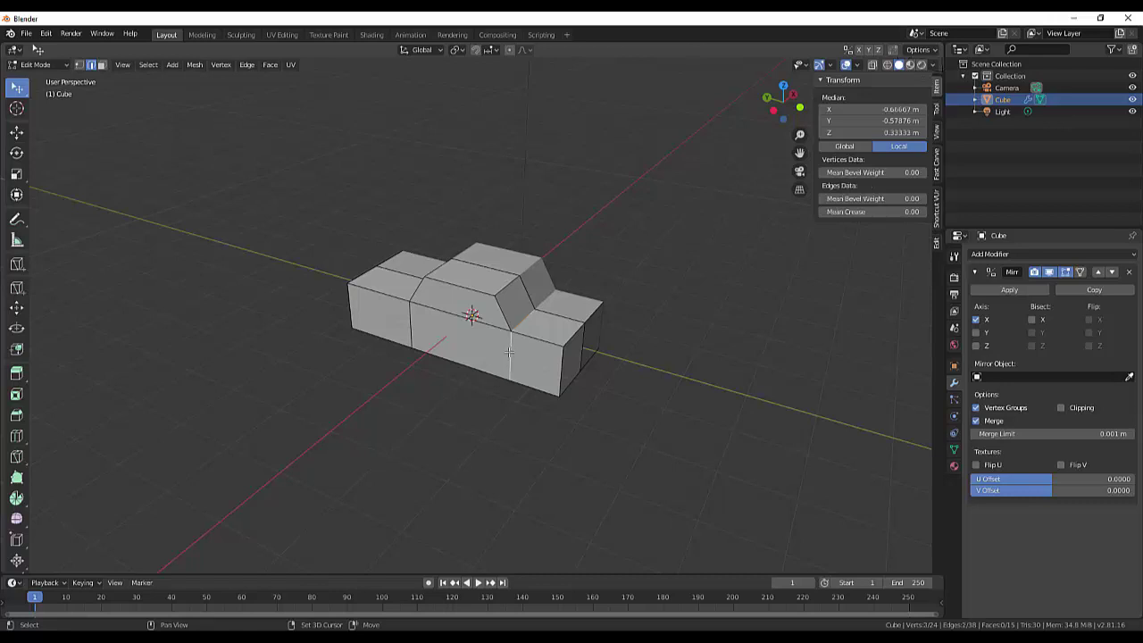
pyautogui.press('g')
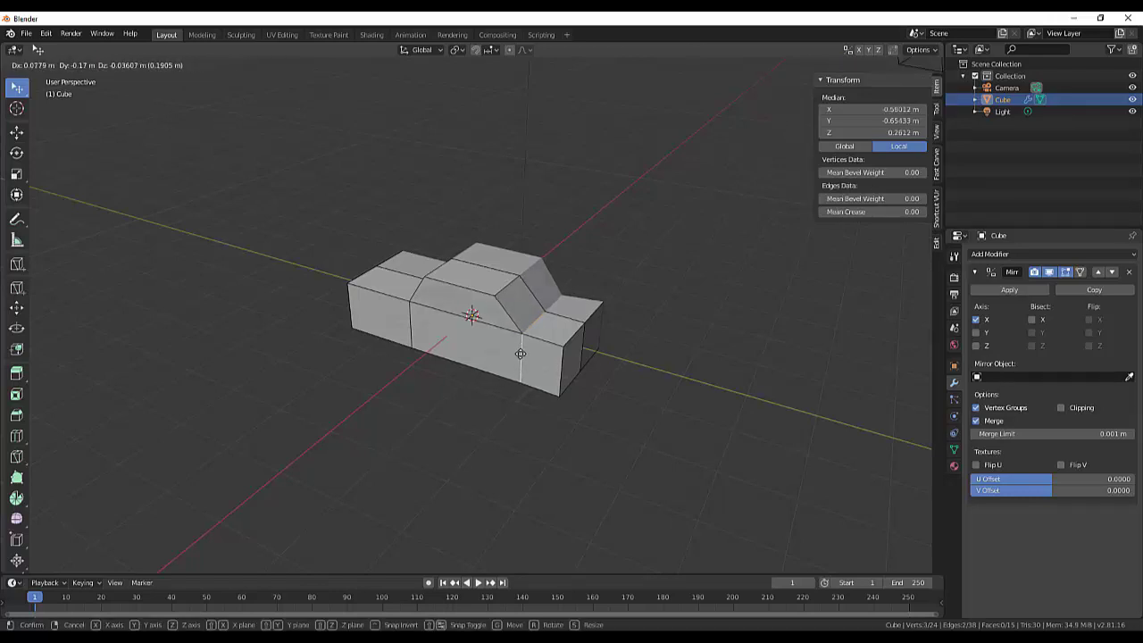
pyautogui.press('x')
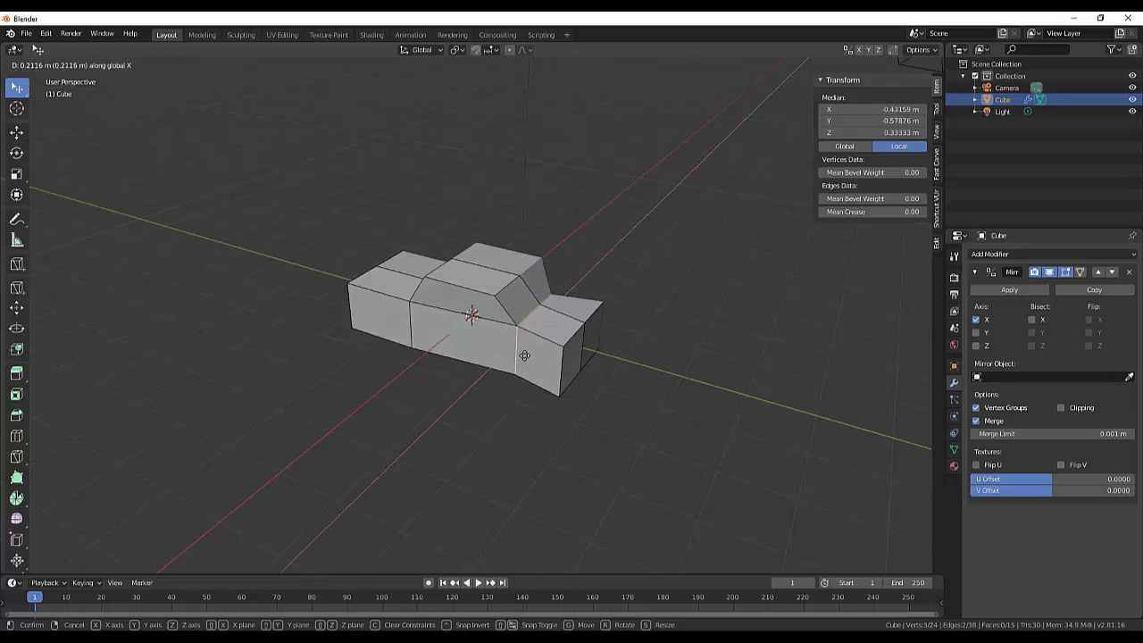
pyautogui.press('y')
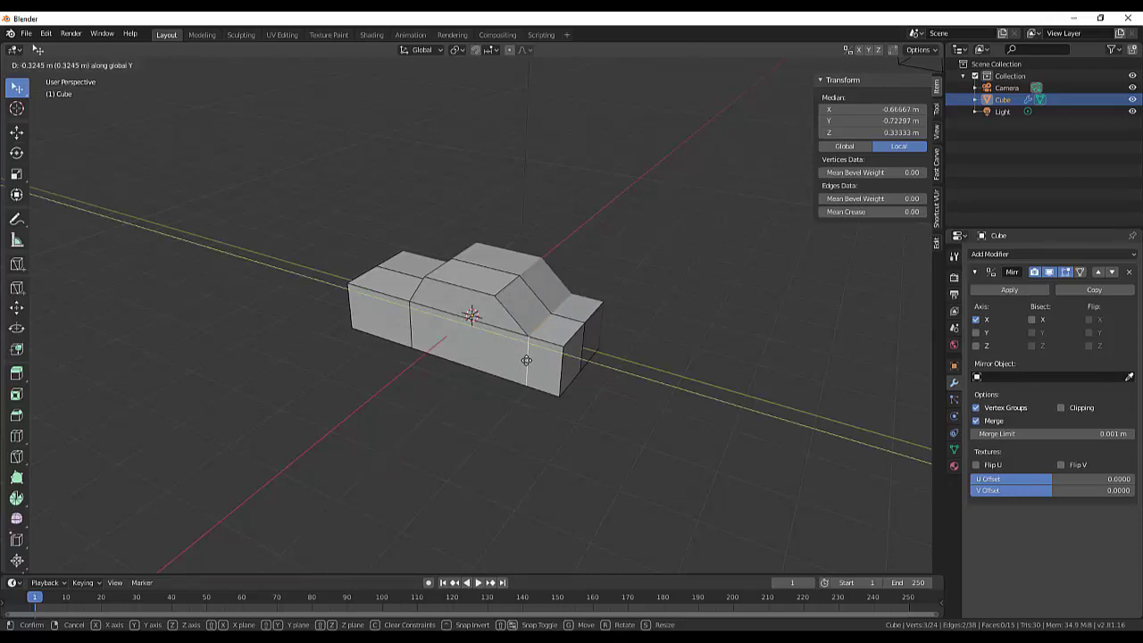
pyautogui.click(516, 356)
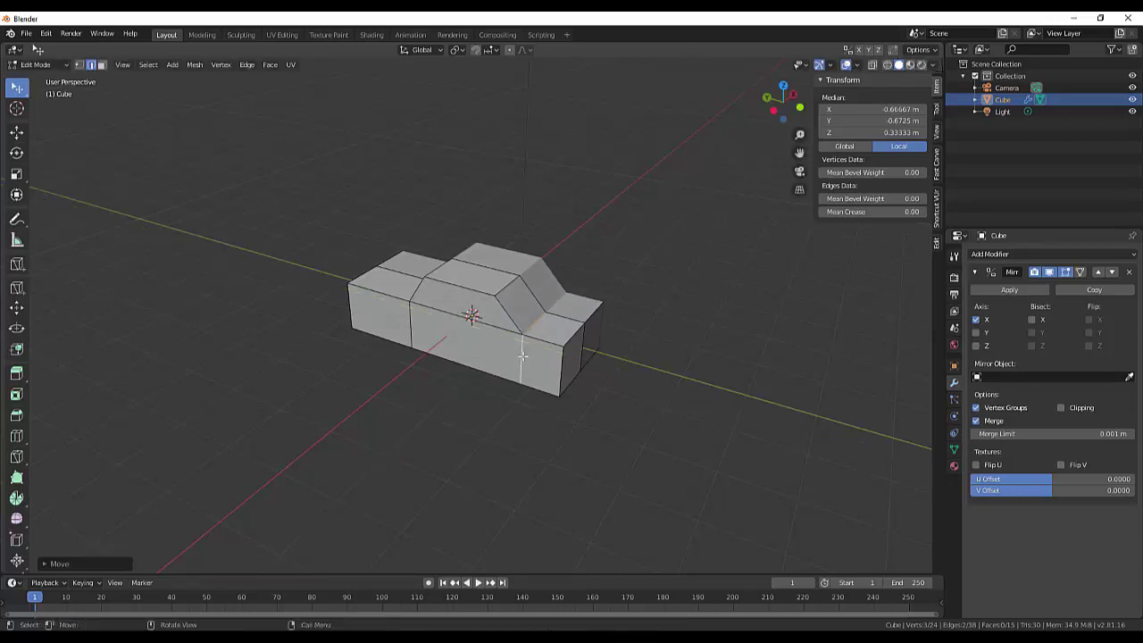
# Lower a front-end edge along Z to about 0.95 m to reshape the hood.
pyautogui.click(569, 342)
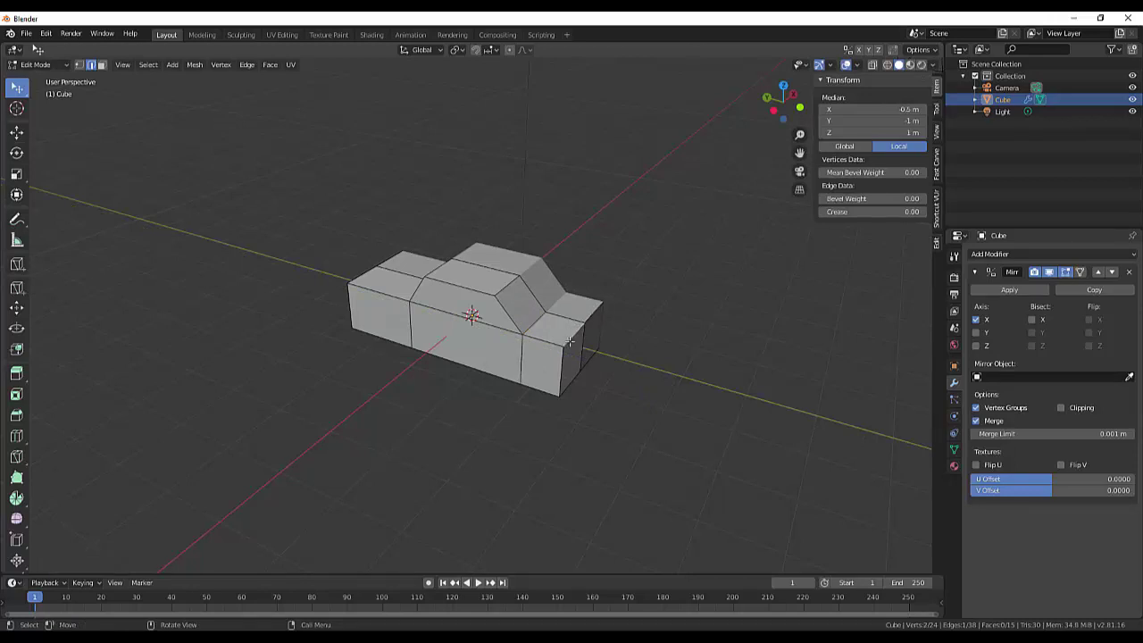
pyautogui.press('g')
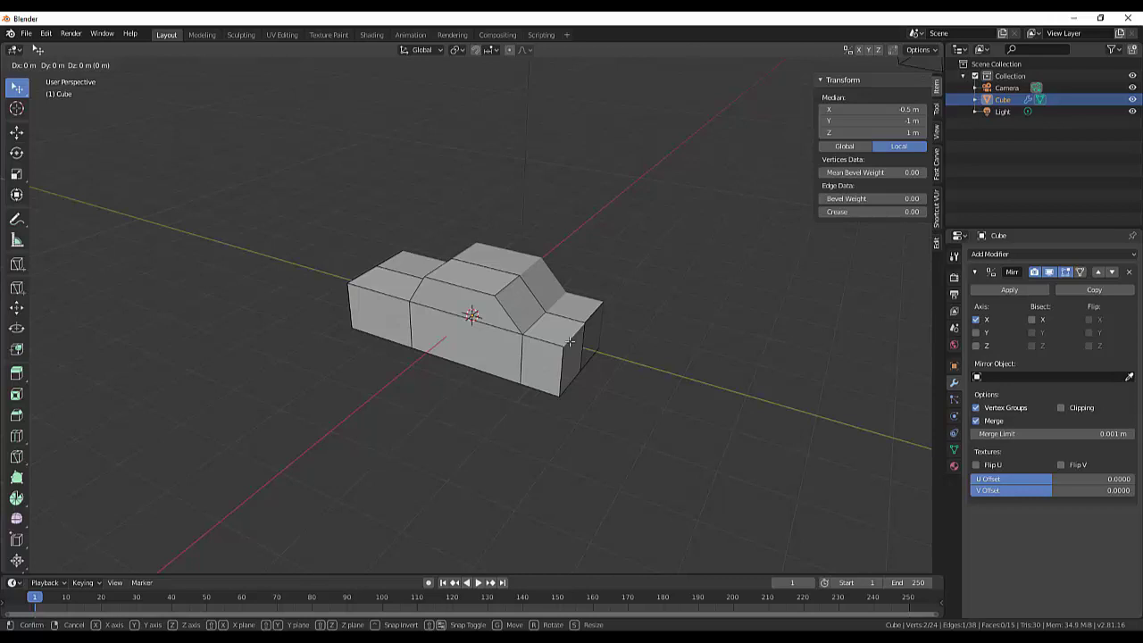
pyautogui.press('z')
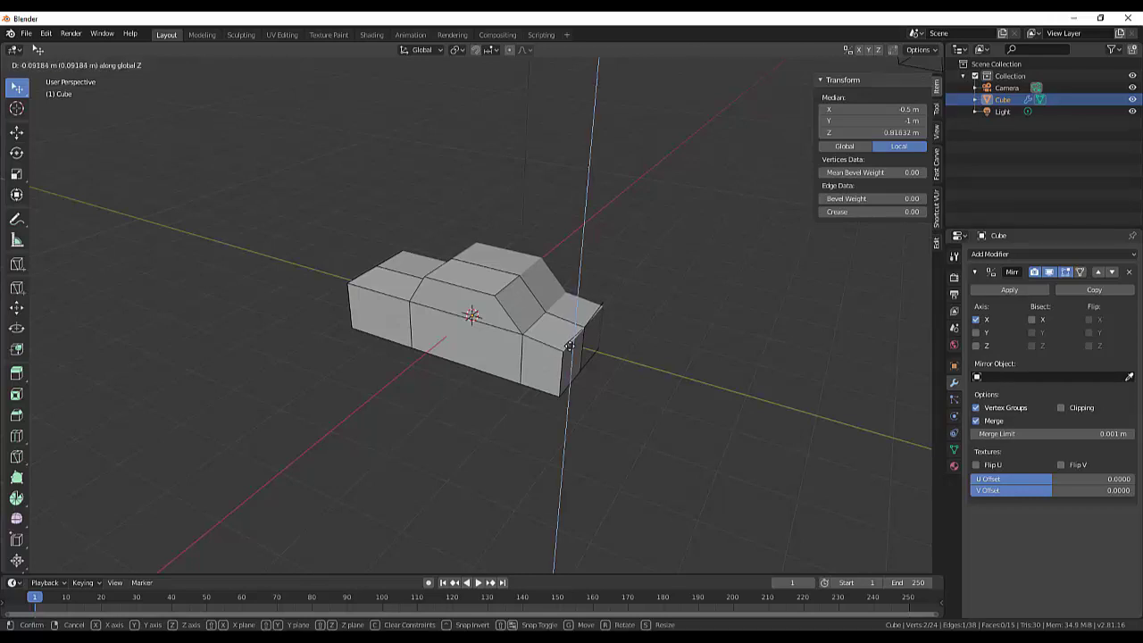
pyautogui.click(572, 339)
pyautogui.moveTo(627, 301)
pyautogui.mouseDown(button='middle')
pyautogui.moveTo(689, 290)
pyautogui.moveTo(536, 286)
pyautogui.mouseUp(button='middle')
pyautogui.click(522, 271)
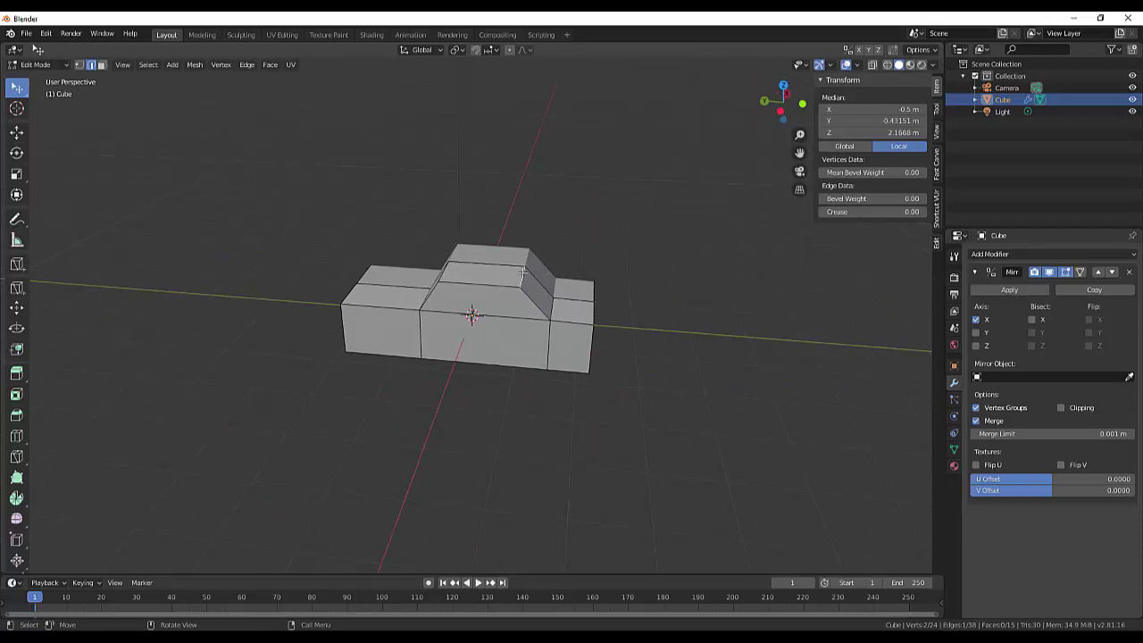
# Slide the cabin's upper edges along Y, pulling the front one back about 0.22 m.
pyautogui.press('g')
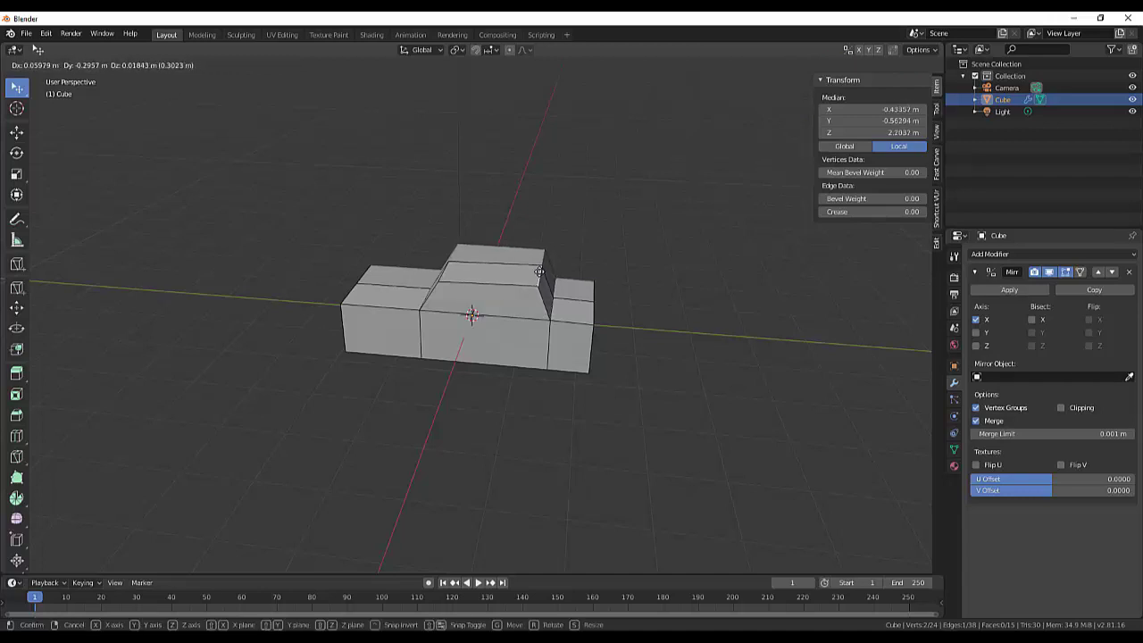
pyautogui.press('y')
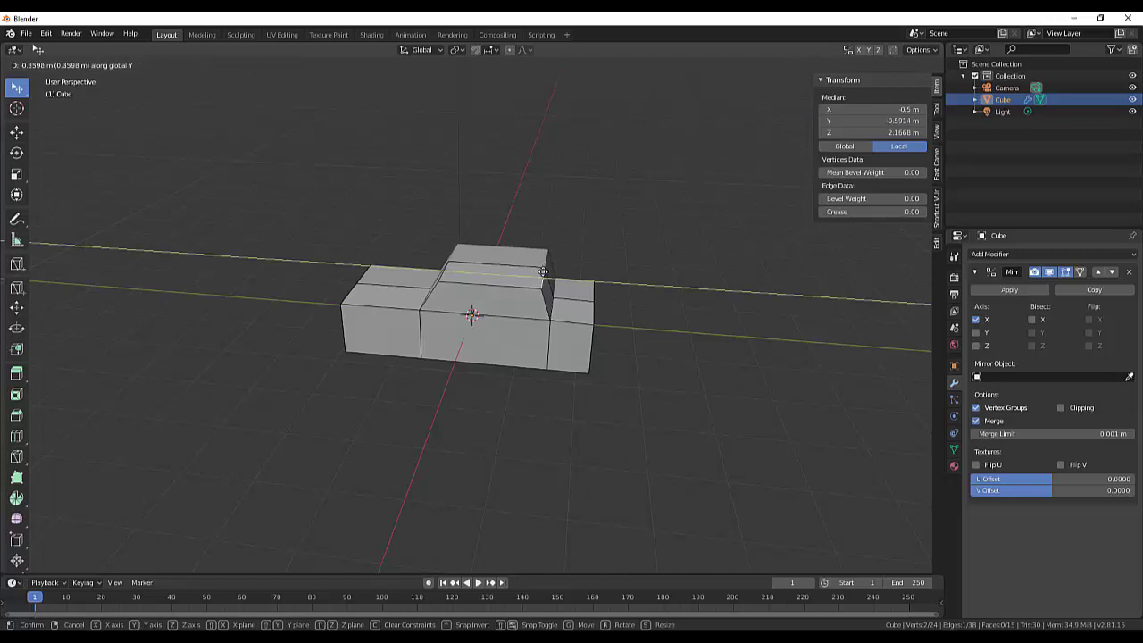
pyautogui.click(542, 271)
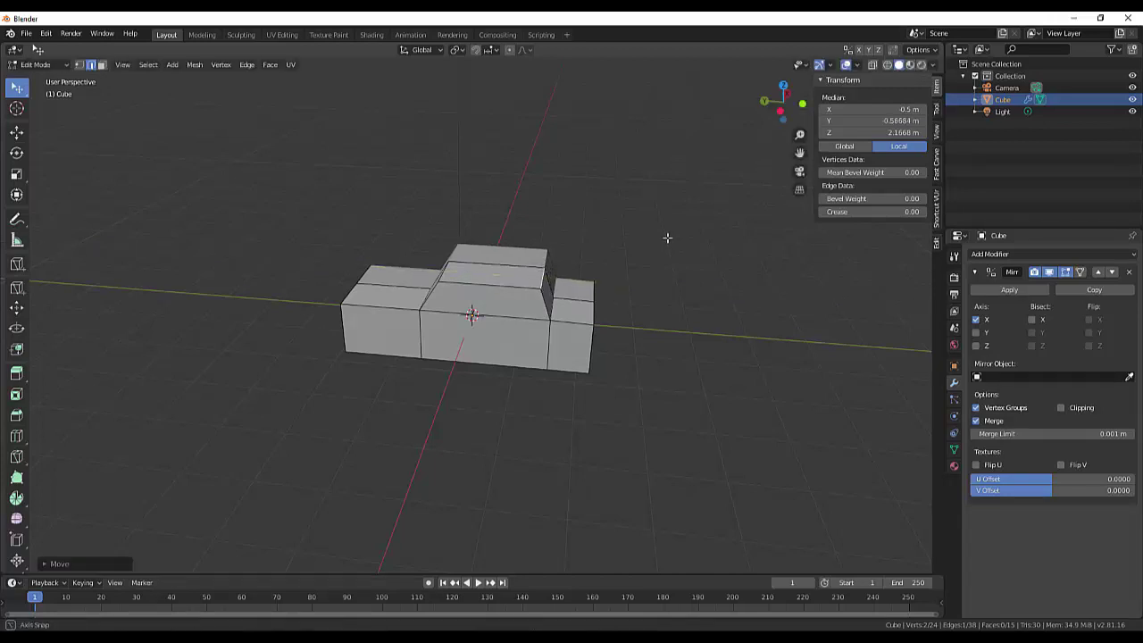
pyautogui.moveTo(666, 237); pyautogui.dragTo(666, 244, button='middle')
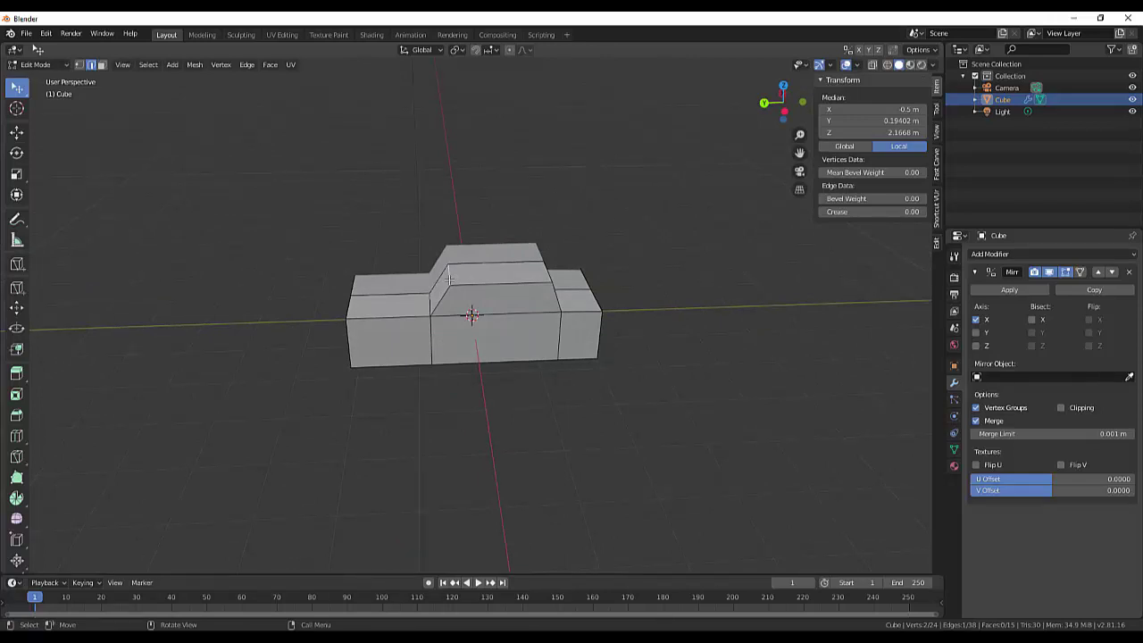
pyautogui.press('g')
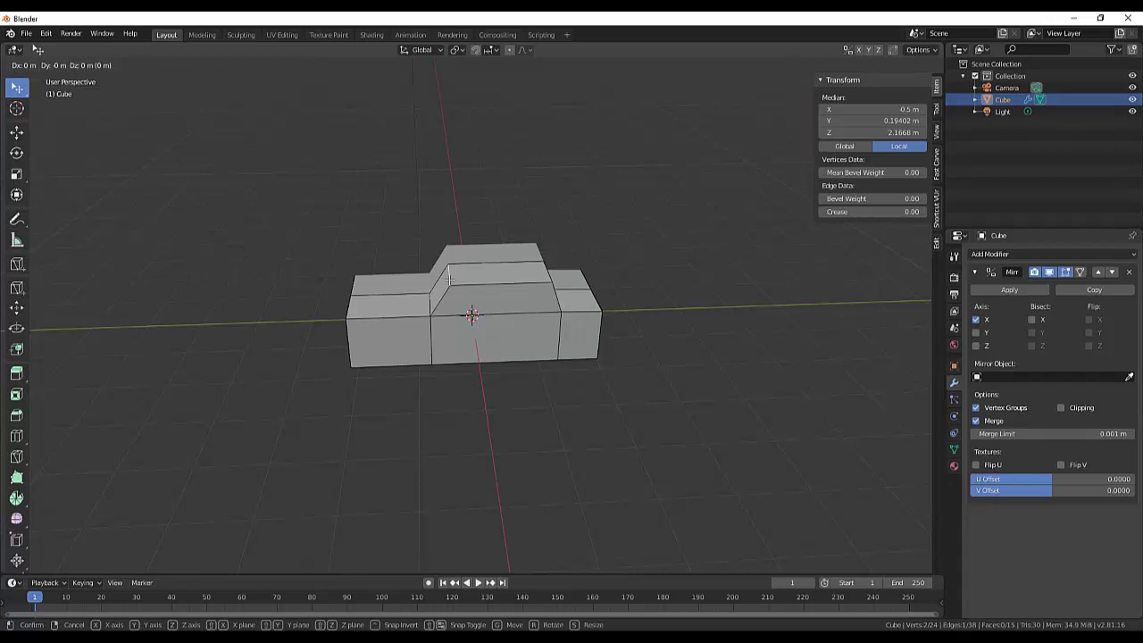
pyautogui.press('y')
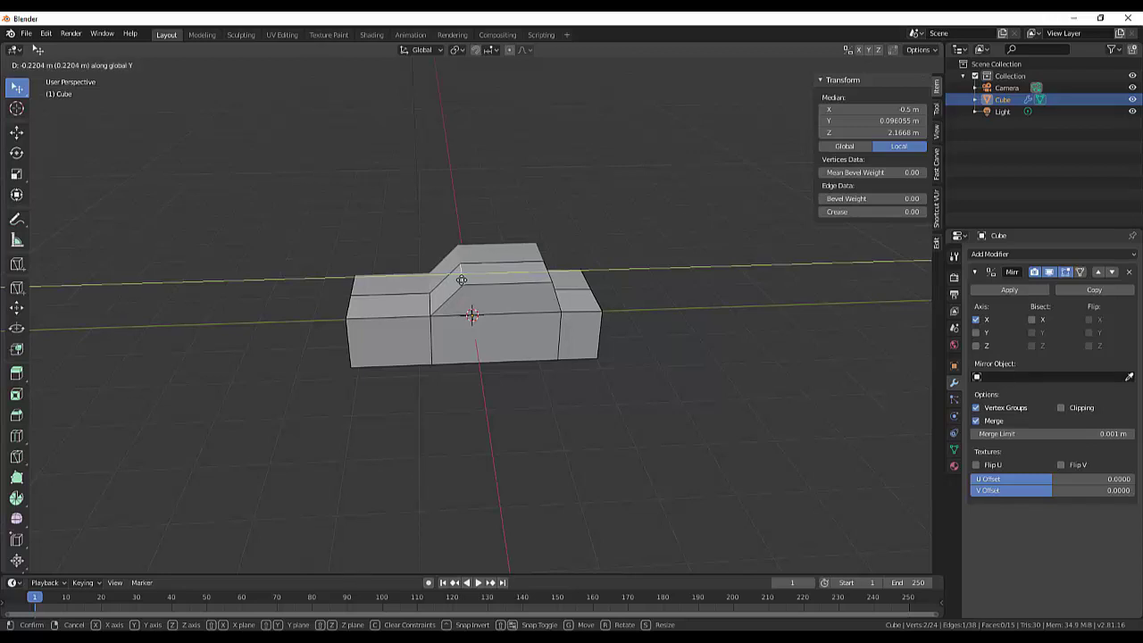
pyautogui.click(463, 279)
pyautogui.moveTo(803, 280)
pyautogui.mouseDown(button='middle')
pyautogui.moveTo(679, 248)
pyautogui.moveTo(688, 248)
pyautogui.mouseUp(button='middle')
# Keeping Solid shading, select a car-body edge and lower it along Z.
pyautogui.click(482, 297)
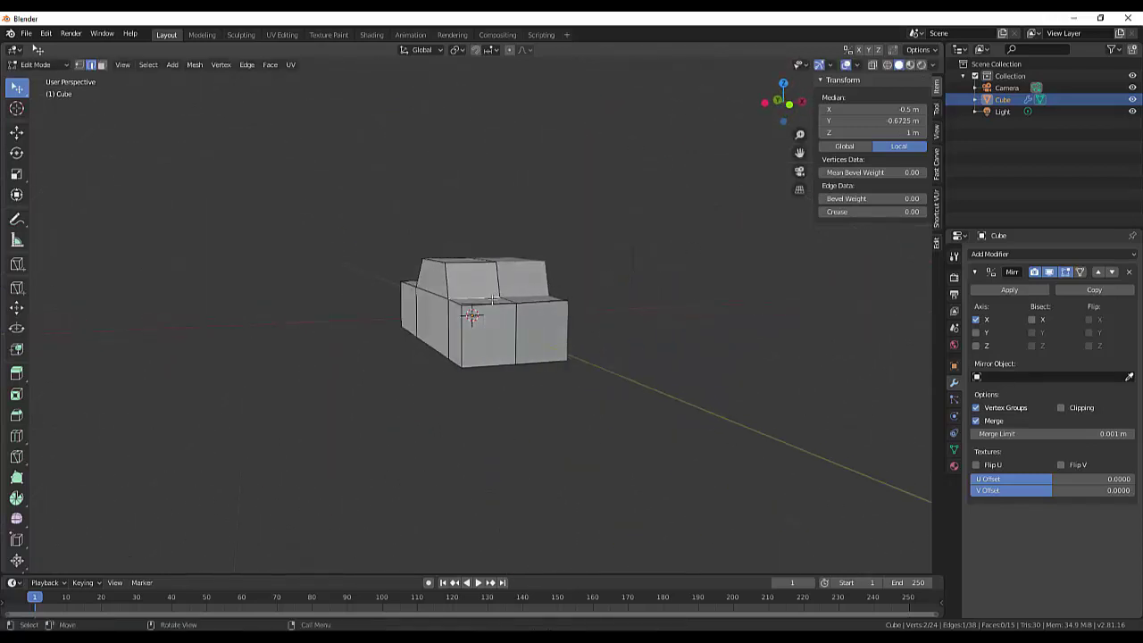
pyautogui.click(486, 304)
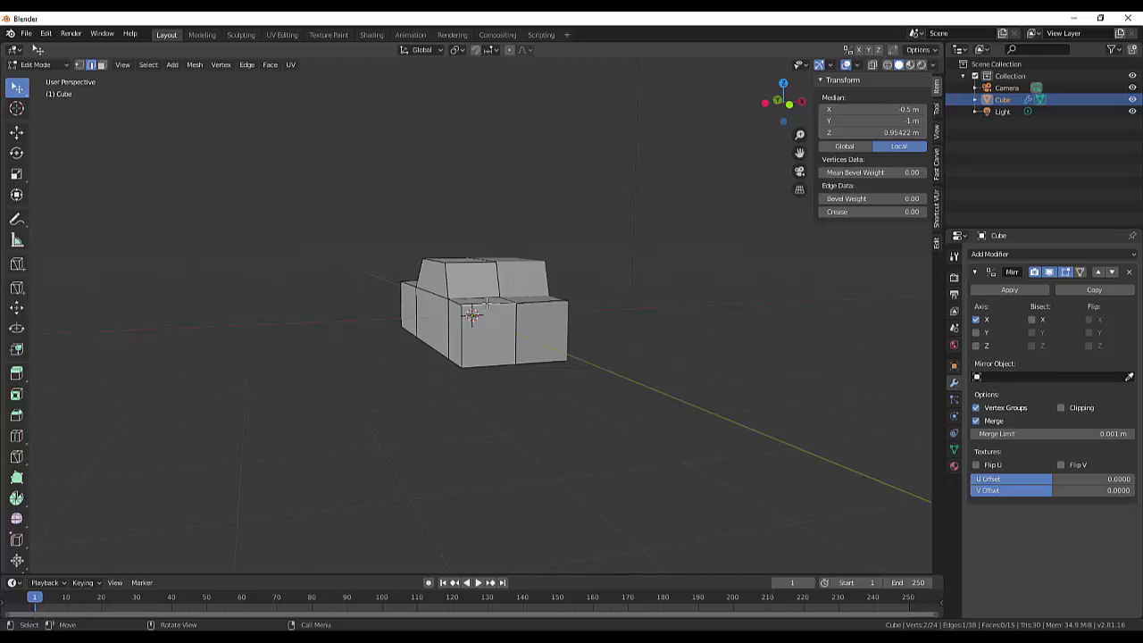
pyautogui.press('z')
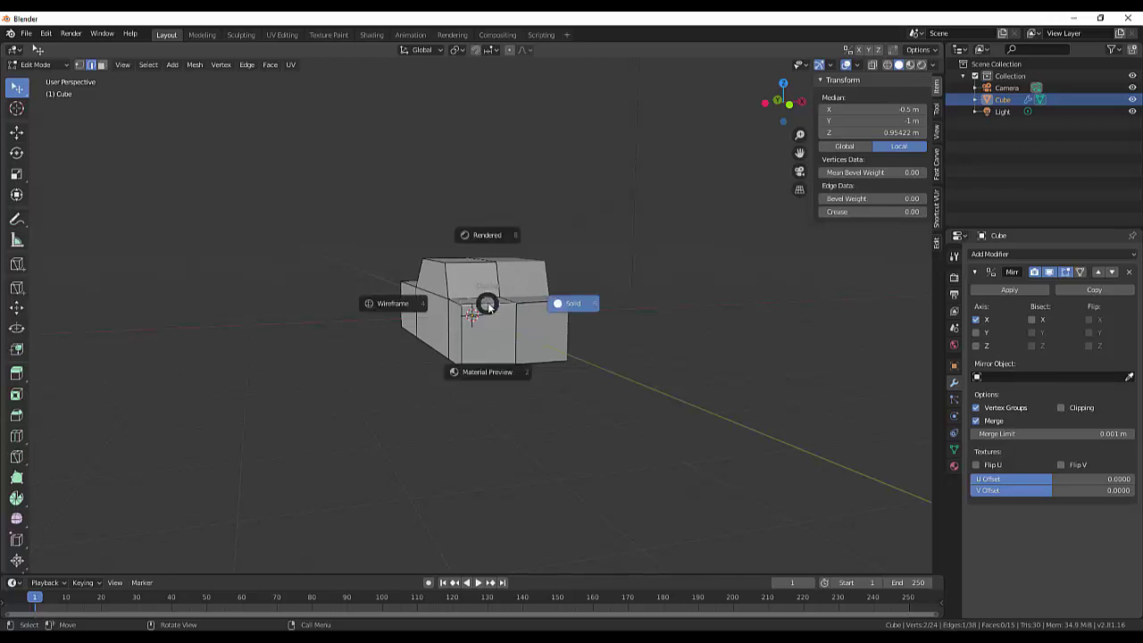
pyautogui.click(490, 307)
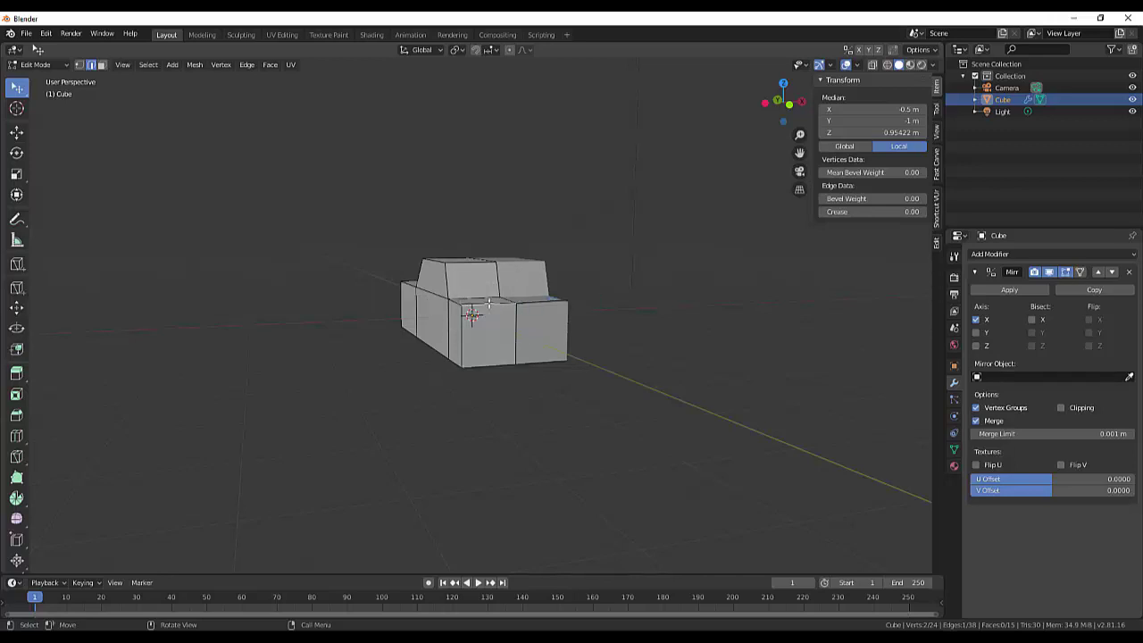
pyautogui.press('g')
pyautogui.press('z')
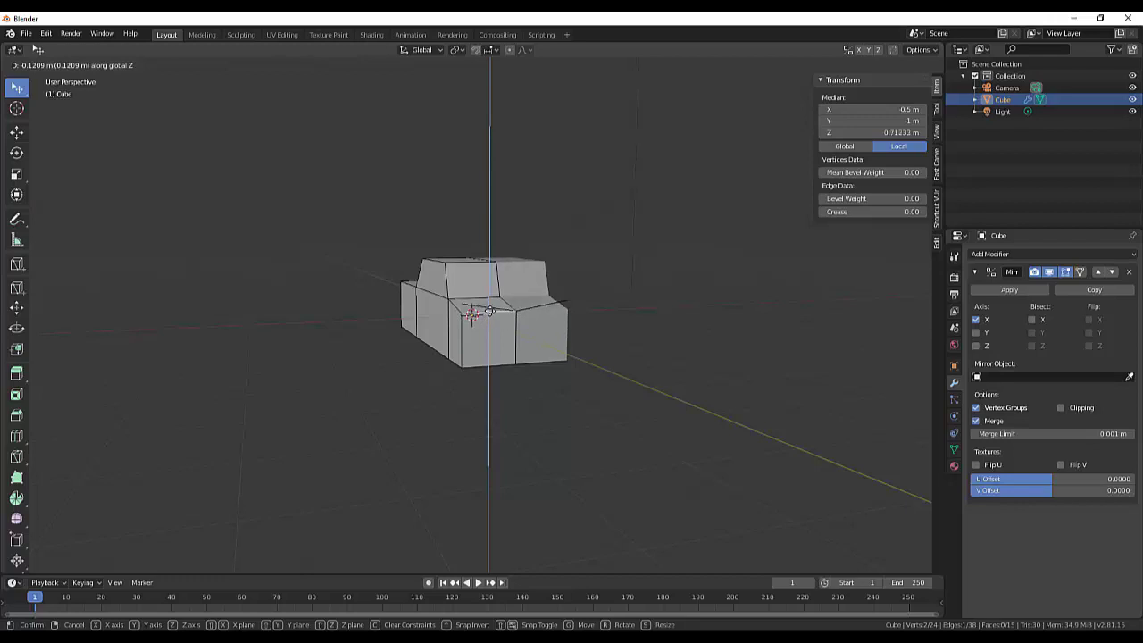
pyautogui.click(721, 311)
pyautogui.moveTo(755, 311)
pyautogui.mouseDown(button='middle')
pyautogui.moveTo(895, 319)
pyautogui.moveTo(692, 346)
pyautogui.mouseUp(button='middle')
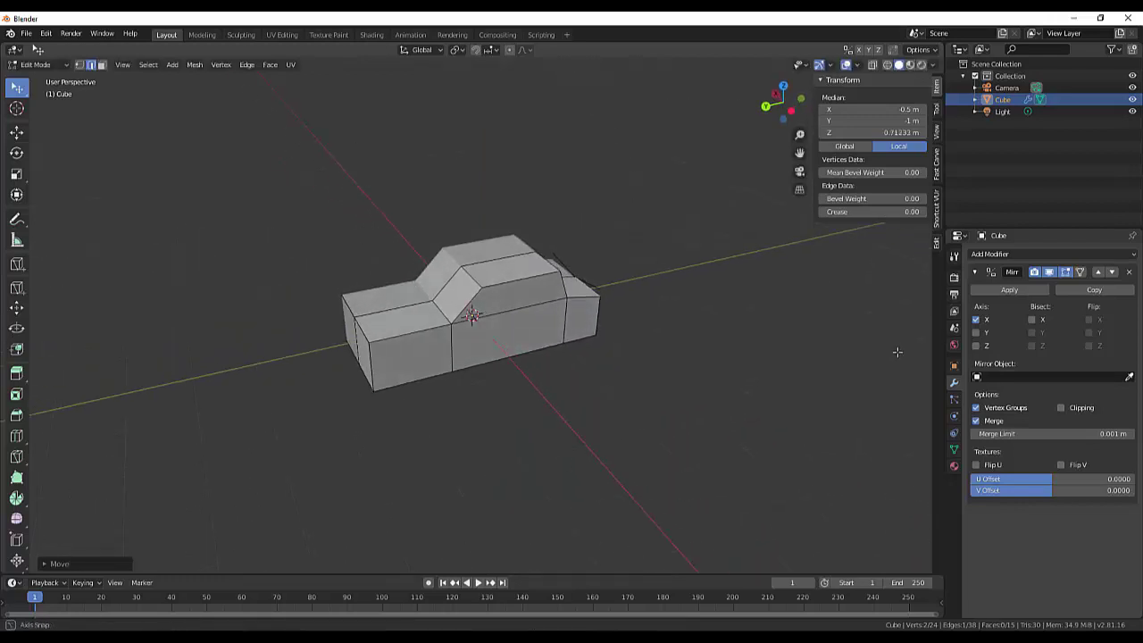
# Move the cabin roof edge about 0.16 m inward along X to taper the sides.
pyautogui.click(523, 282)
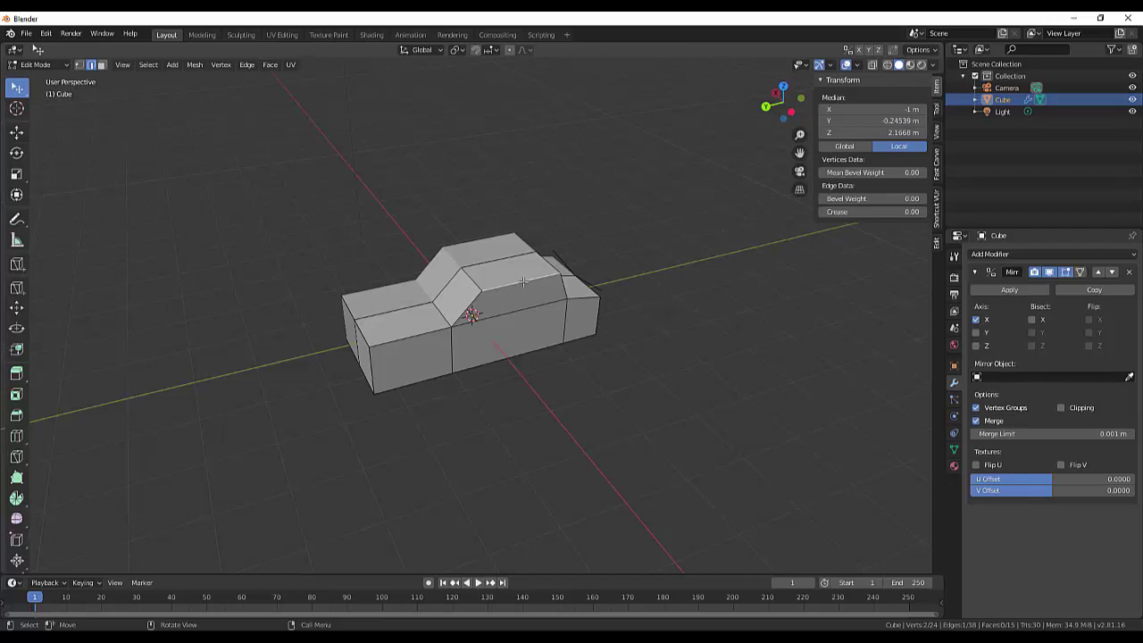
pyautogui.press('g')
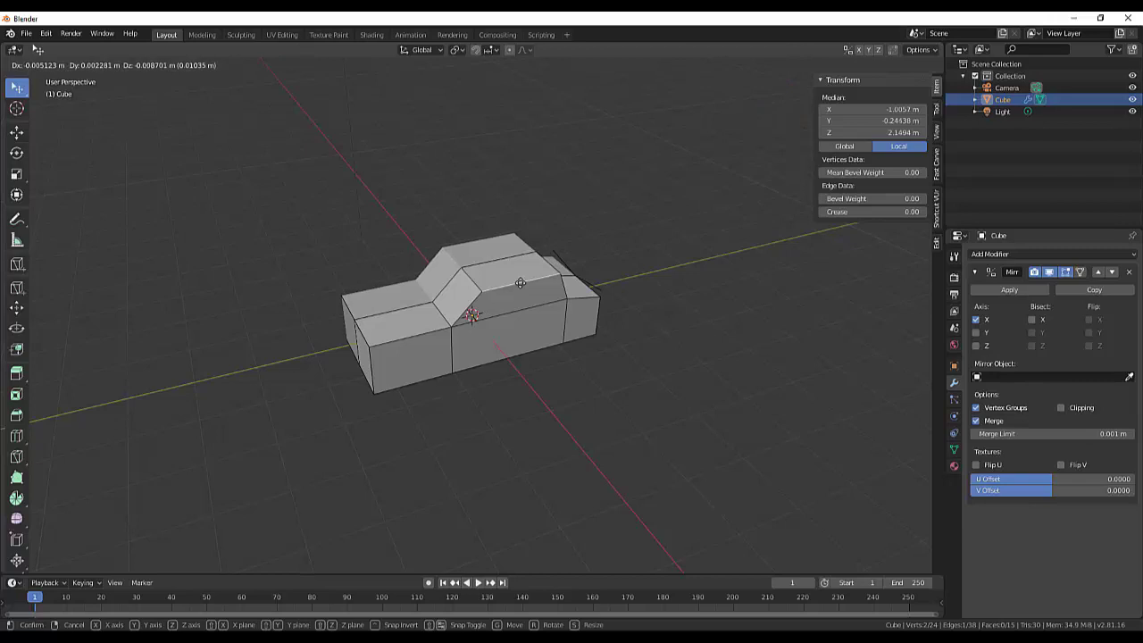
pyautogui.press('x')
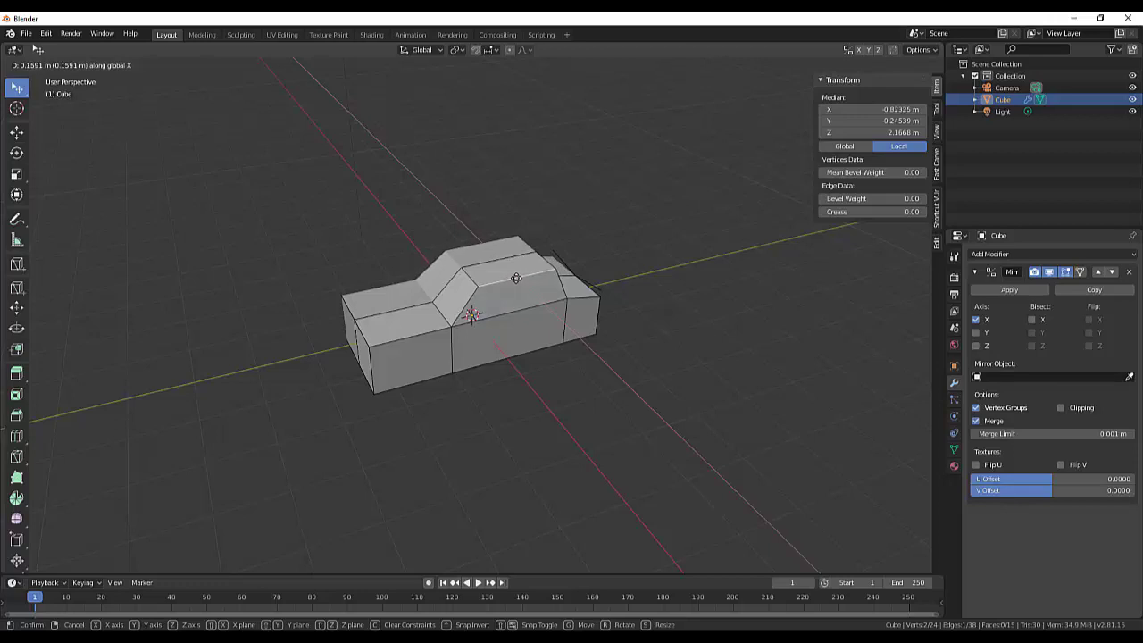
pyautogui.click(516, 278)
pyautogui.moveTo(679, 298)
pyautogui.mouseDown(button='middle')
pyautogui.moveTo(720, 296)
pyautogui.moveTo(798, 258)
pyautogui.moveTo(776, 270)
pyautogui.moveTo(684, 262)
pyautogui.moveTo(699, 291)
pyautogui.mouseUp(button='middle')
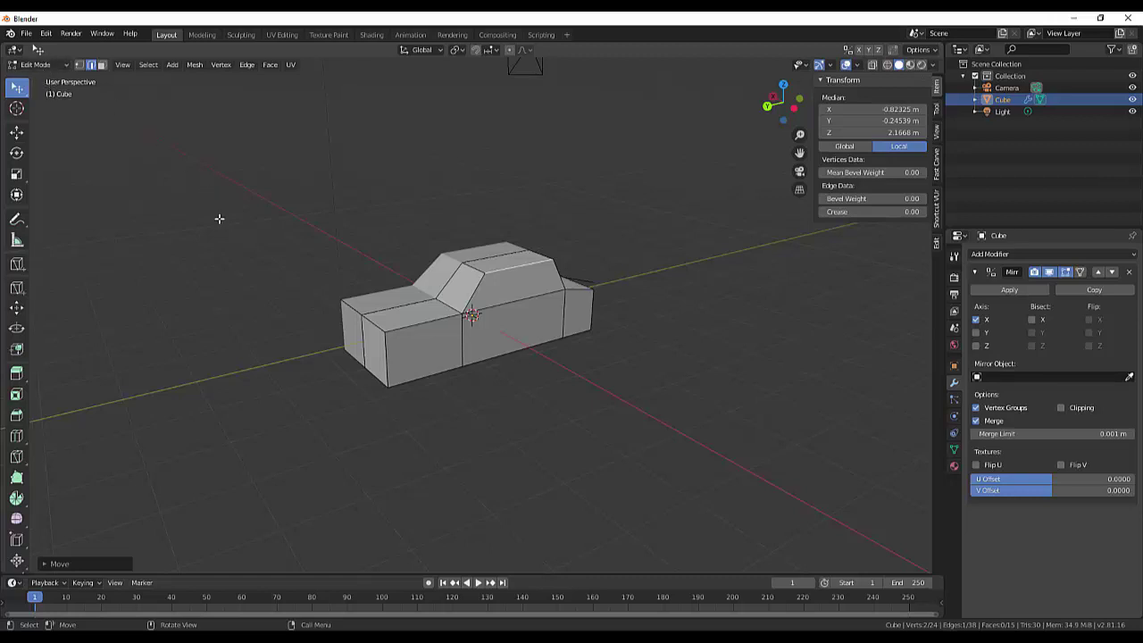
# Return the car body to Object Mode, dismiss the Apply menu, and show the Add Mesh list.
pyautogui.press('Tab')
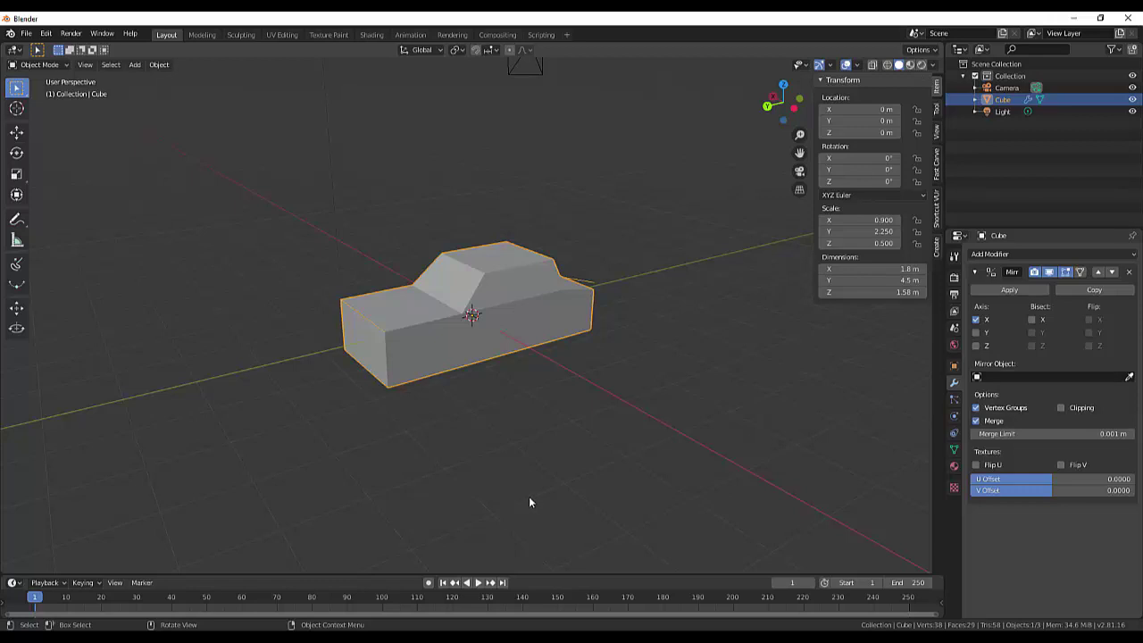
pyautogui.hotkey('ctrl', 'a')
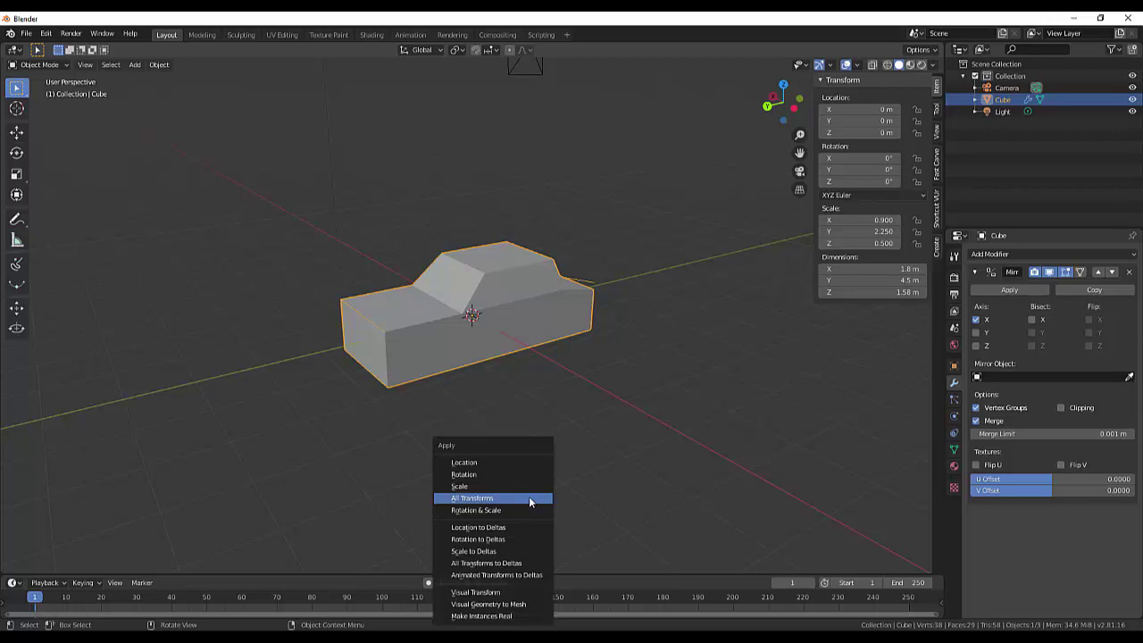
pyautogui.click(570, 407)
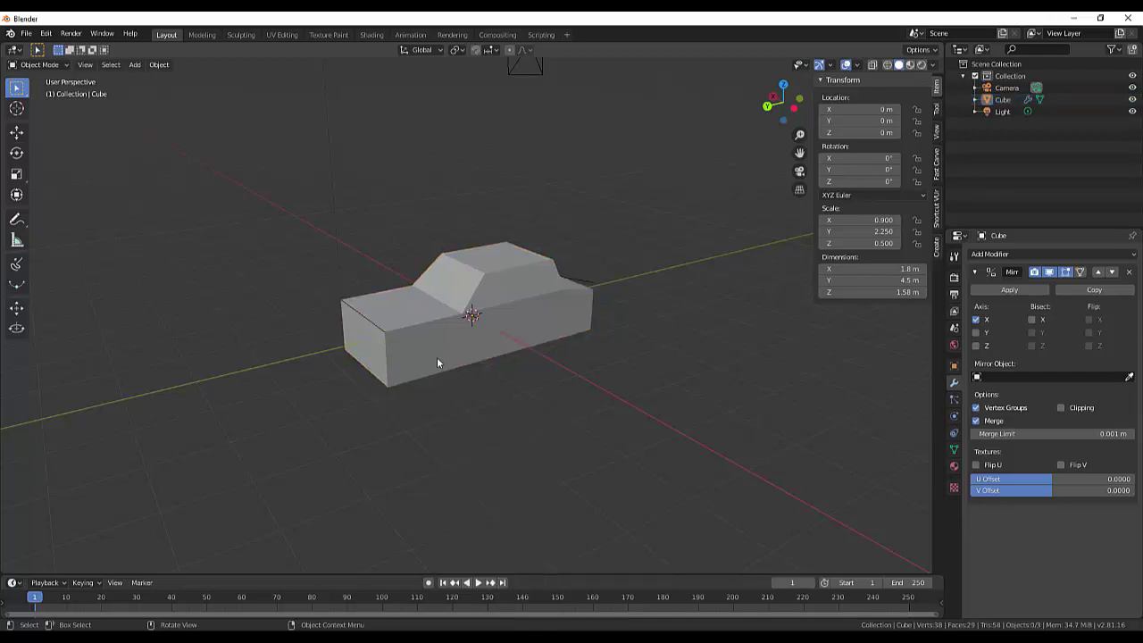
pyautogui.hotkey('shift', 'a')
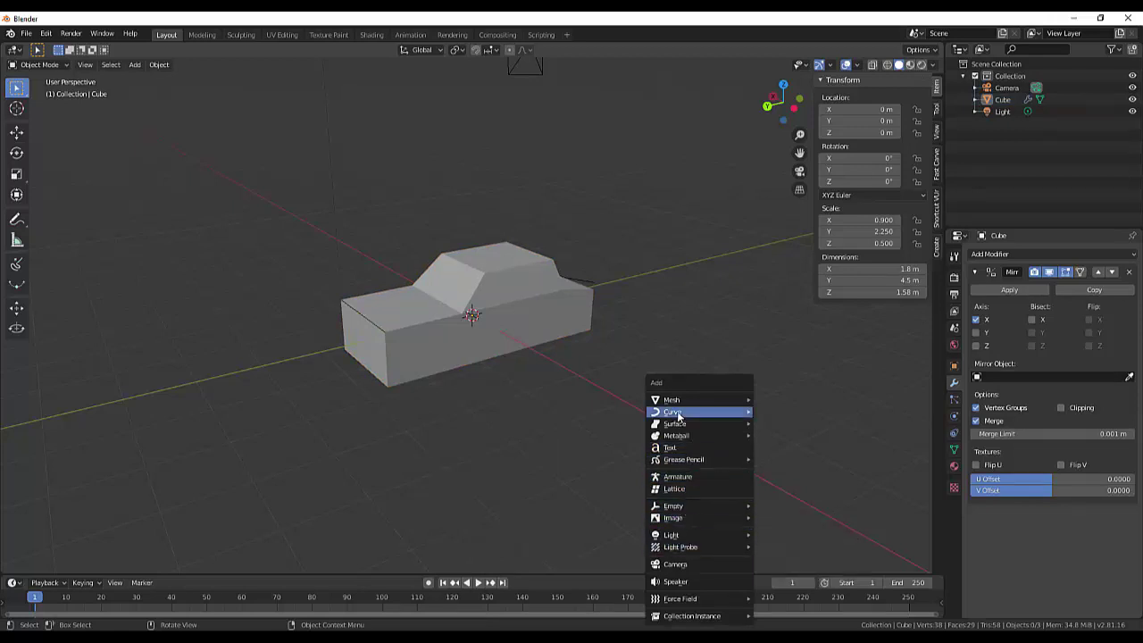
pyautogui.moveTo(678, 399)
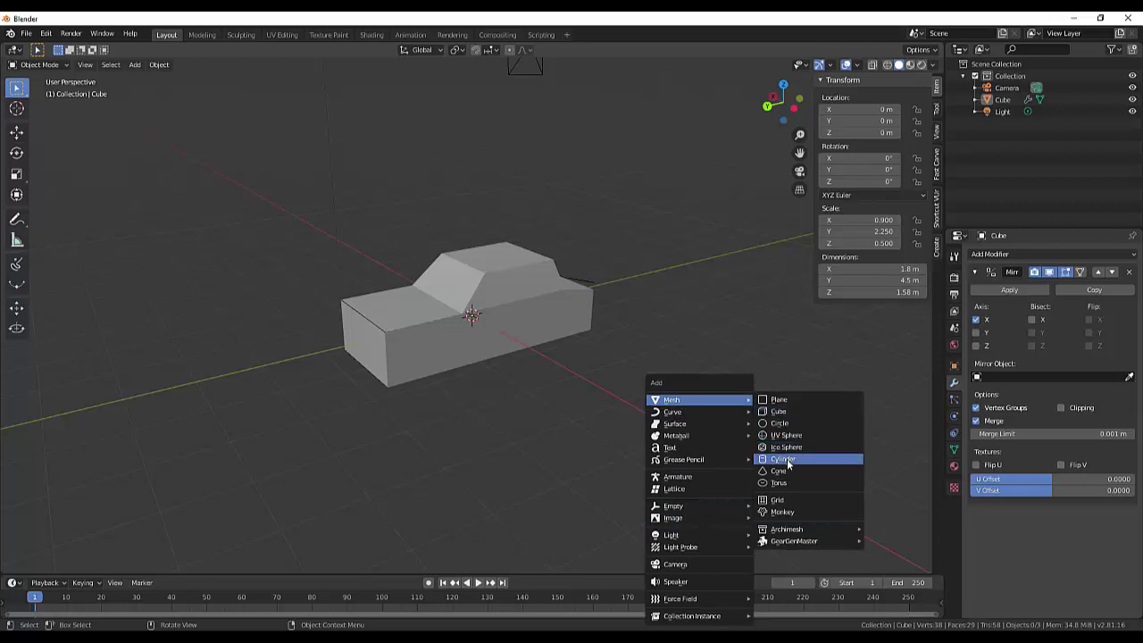
# Add an 8-sided cylinder and reselect it from a top-down view.
pyautogui.click(784, 459)
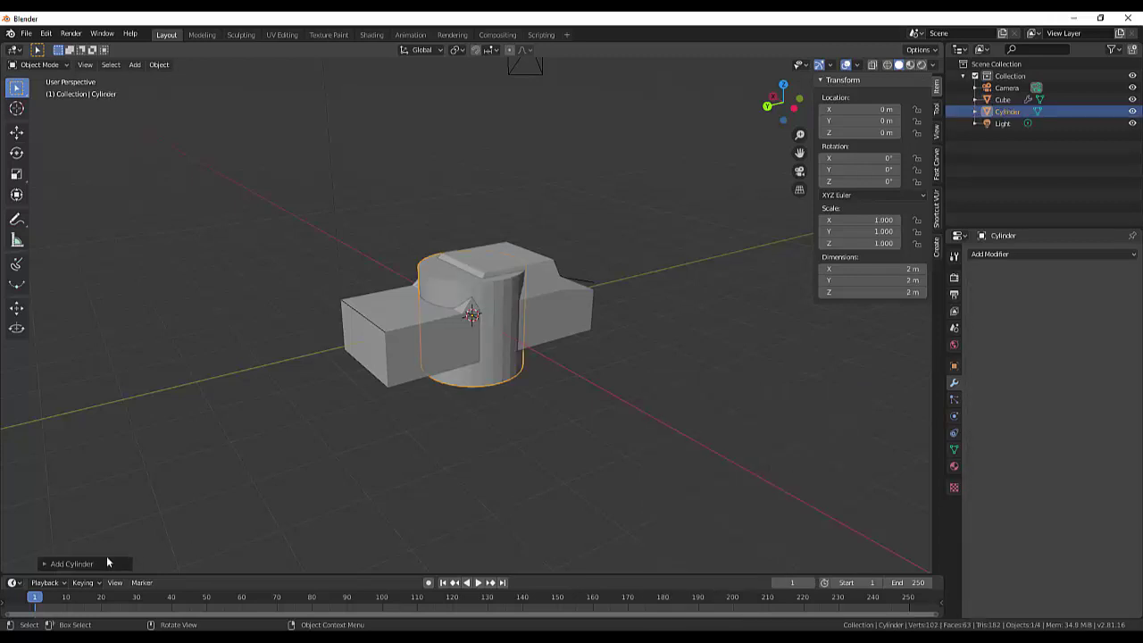
pyautogui.click(71, 563)
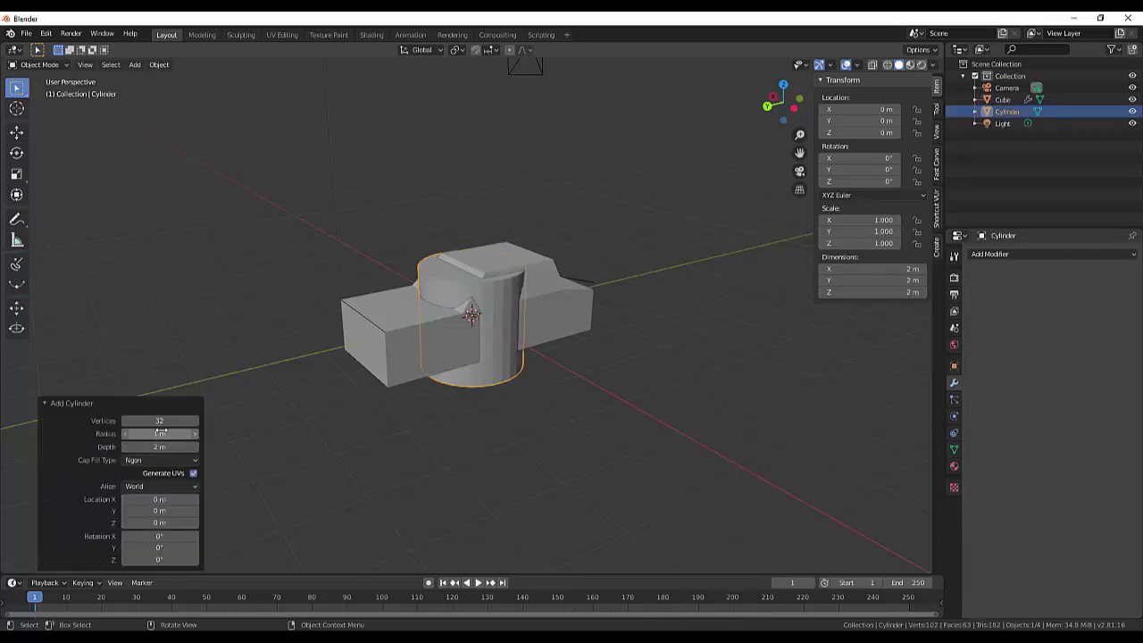
pyautogui.moveTo(159, 421); pyautogui.dragTo(154, 426)
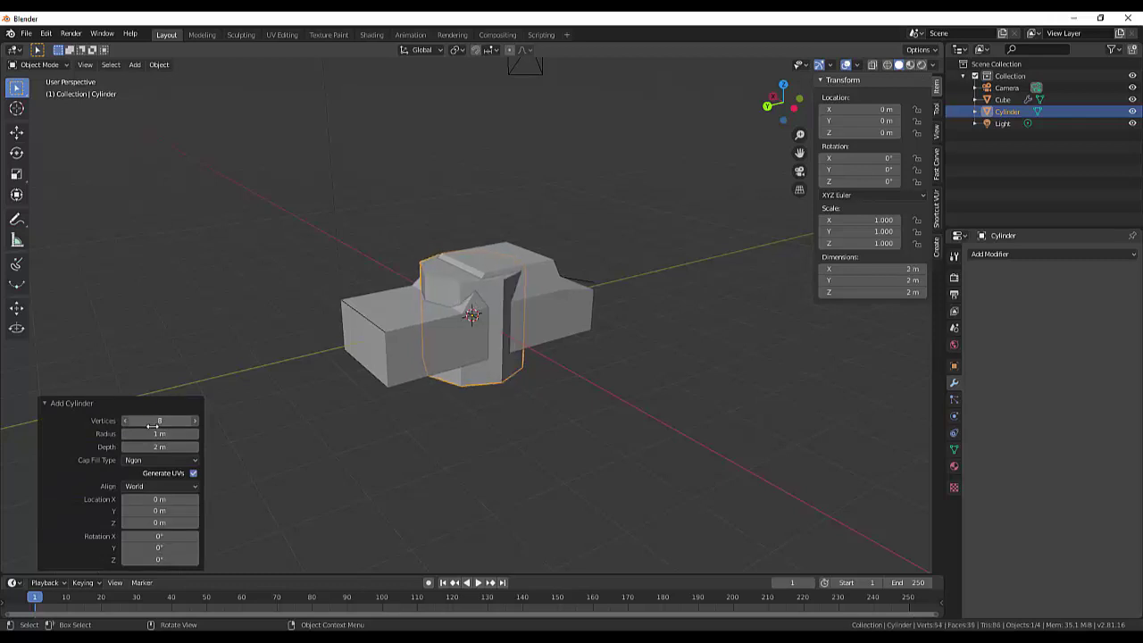
pyautogui.moveTo(539, 367)
pyautogui.mouseDown(button='middle')
pyautogui.moveTo(614, 409)
pyautogui.moveTo(610, 447)
pyautogui.moveTo(620, 413)
pyautogui.moveTo(616, 460)
pyautogui.mouseUp(button='middle')
pyautogui.click(616, 460)
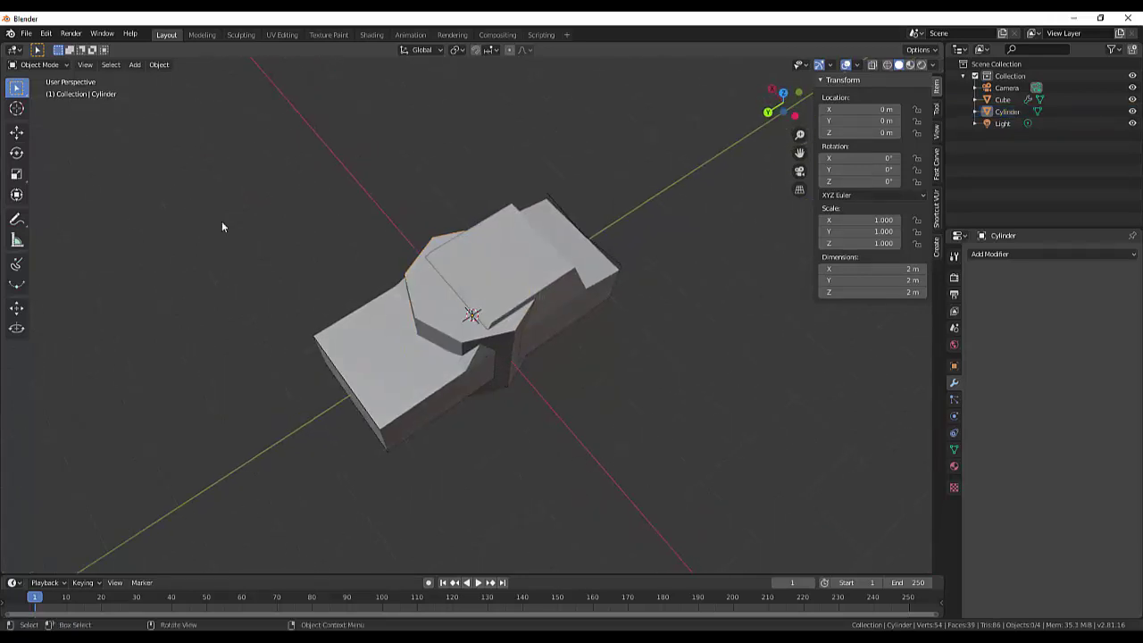
pyautogui.click(503, 350)
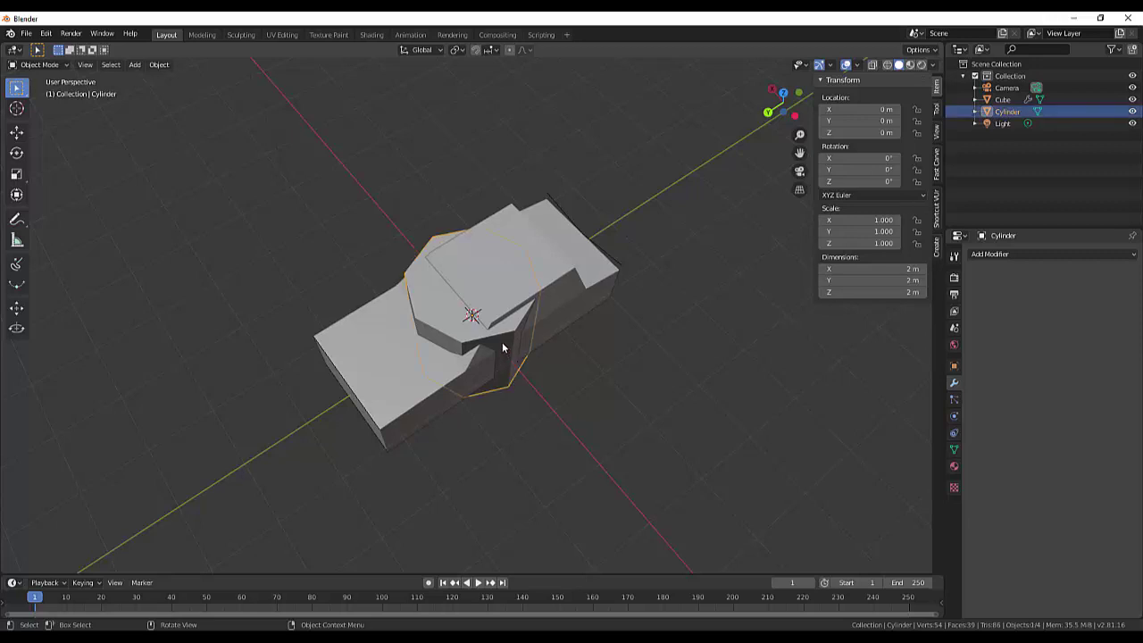
# Rotate the cylinder 90° about the Y axis.
pyautogui.press('g')
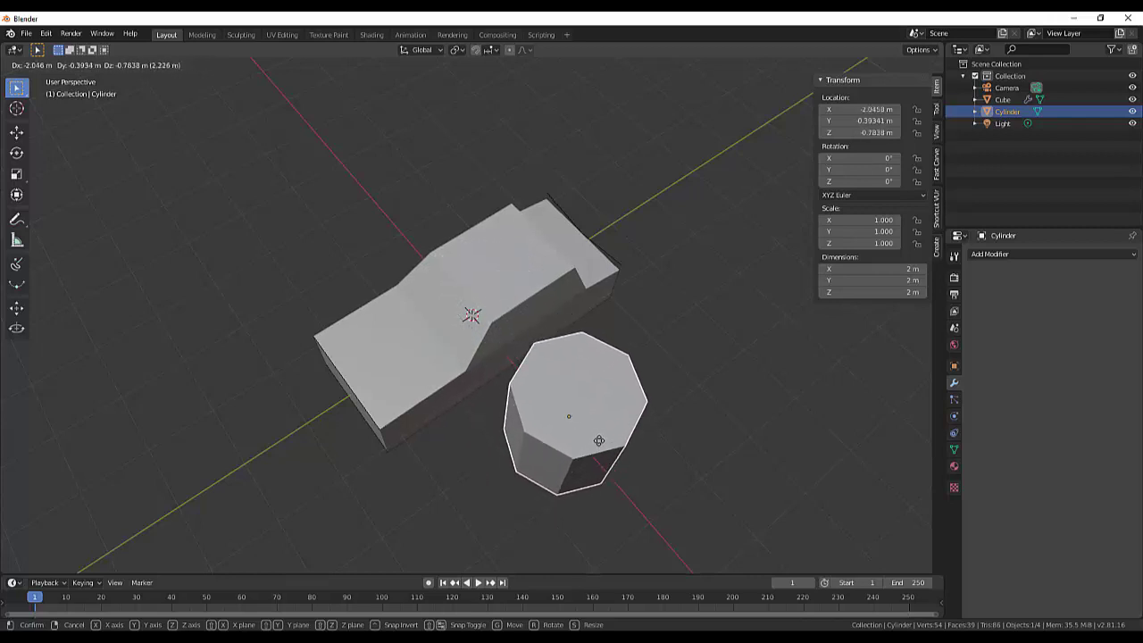
pyautogui.press('x')
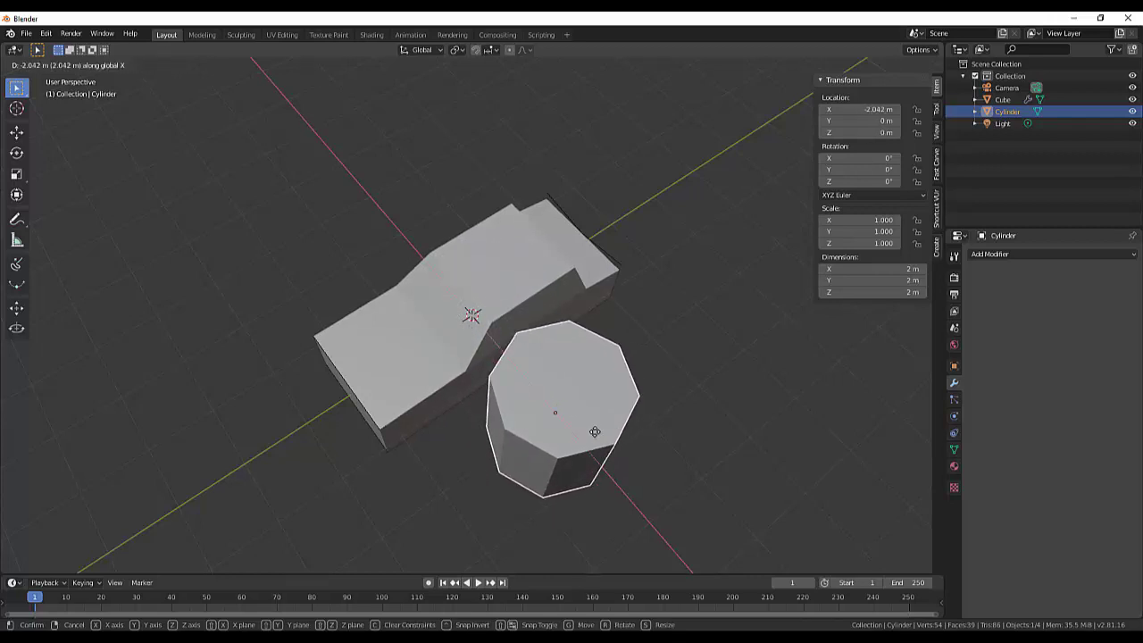
pyautogui.press('Escape')
pyautogui.press('r')
pyautogui.press('x')
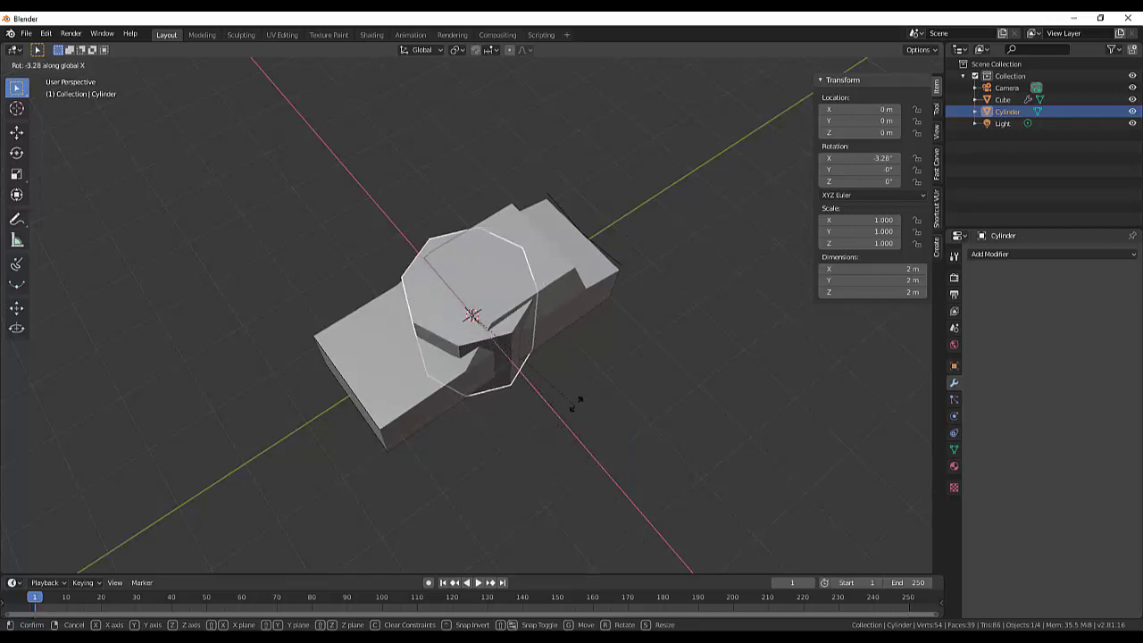
pyautogui.press('x')
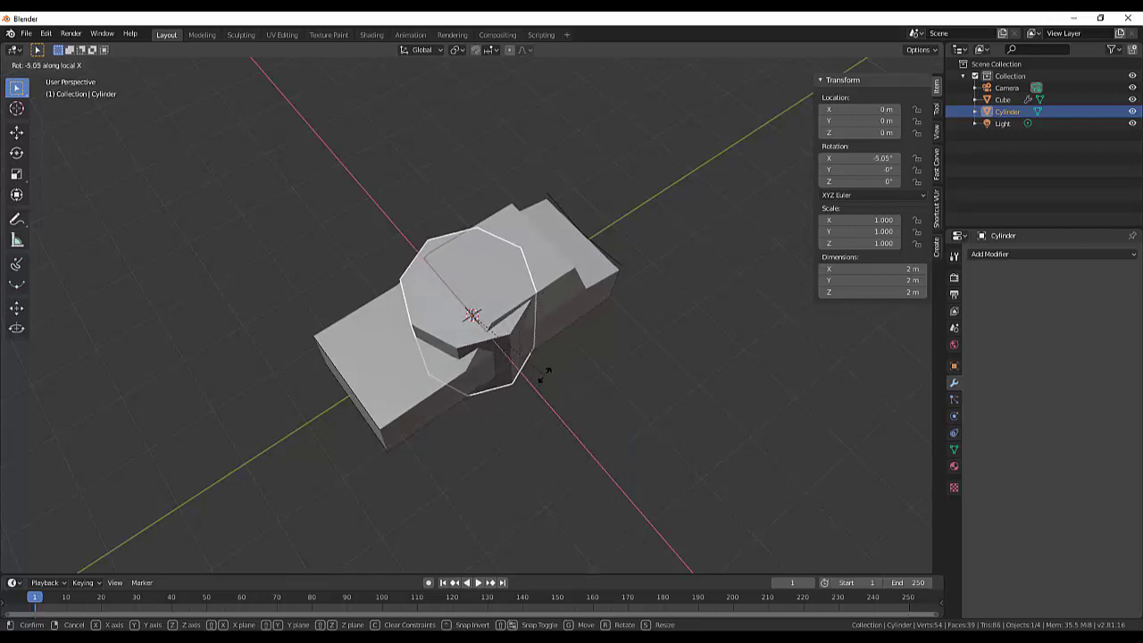
pyautogui.press('y')
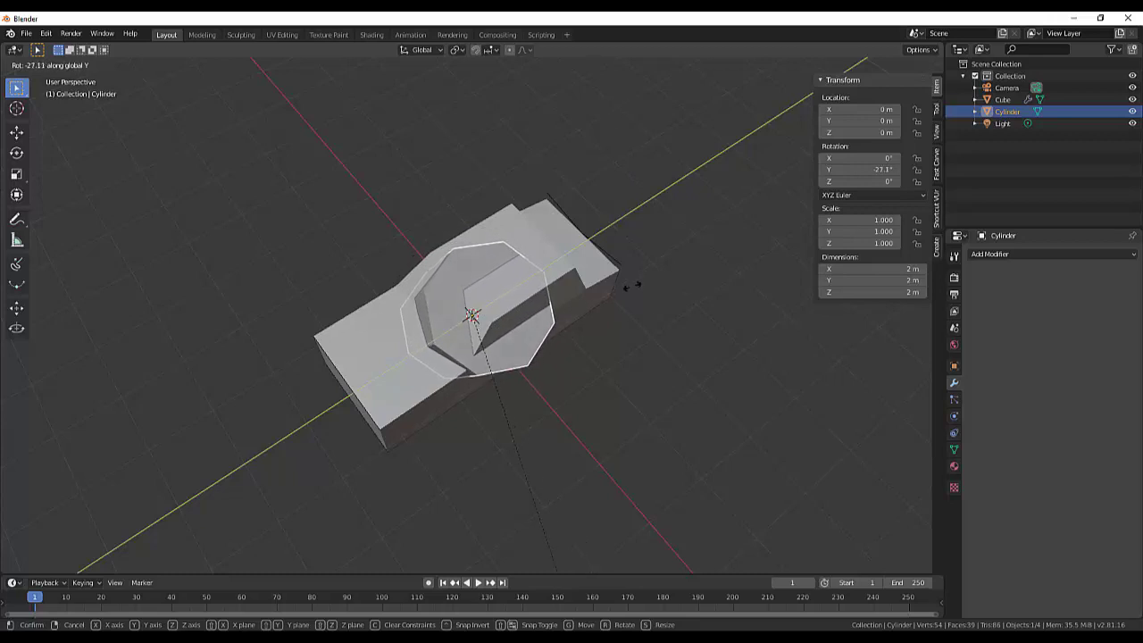
pyautogui.write('90')
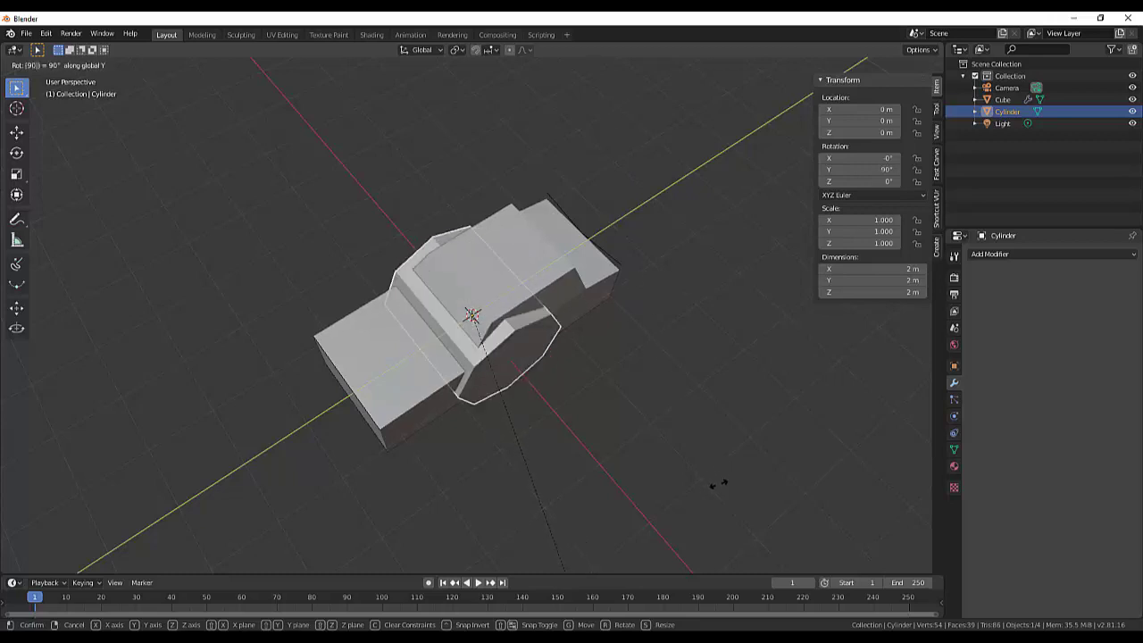
pyautogui.press('Return')
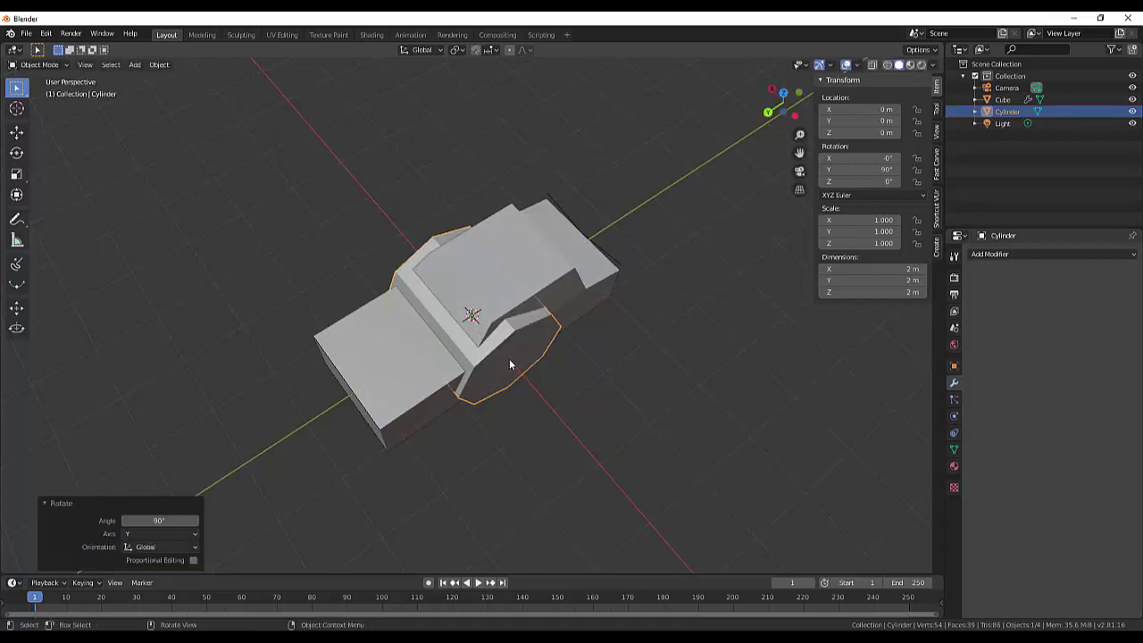
# Move the cylinder along X to about −2.72 m beside the car body.
pyautogui.press('g')
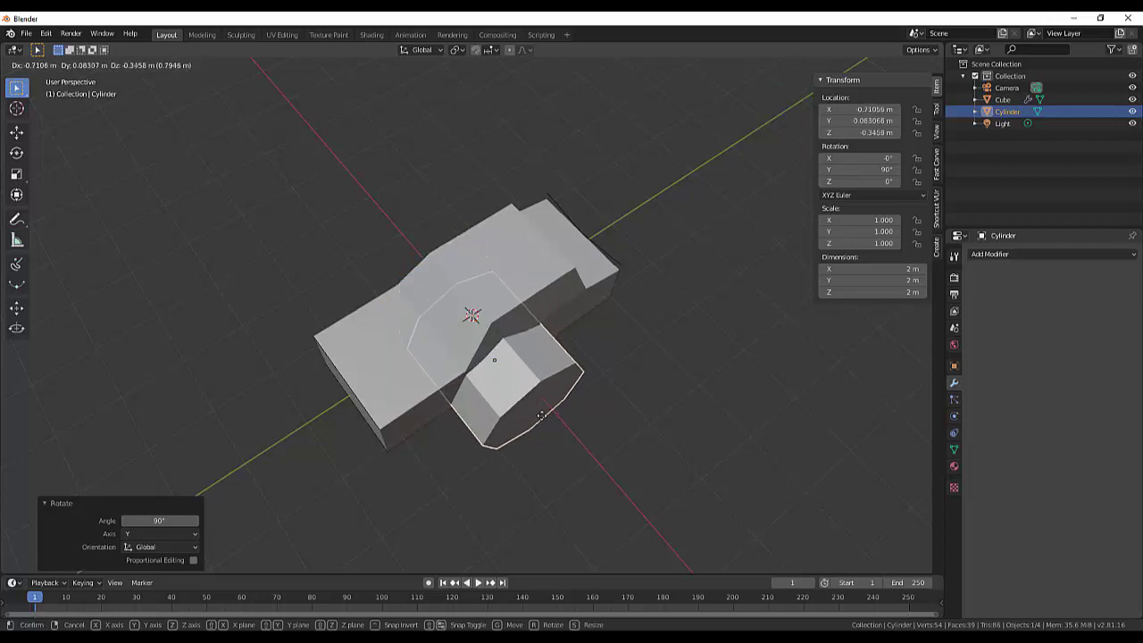
pyautogui.press('x')
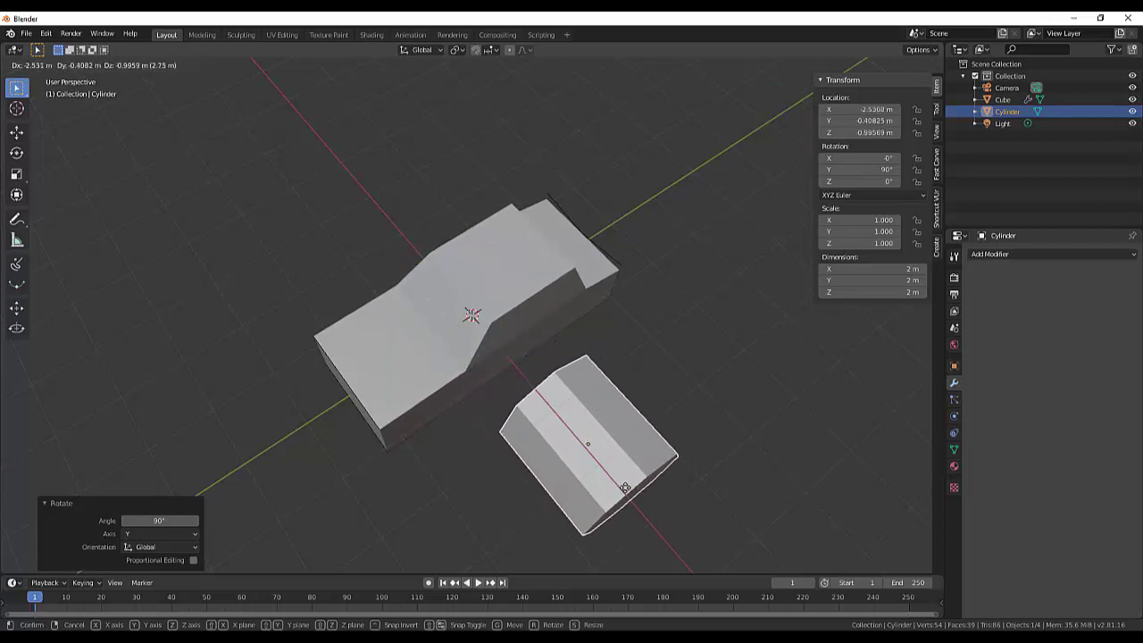
pyautogui.click(626, 488)
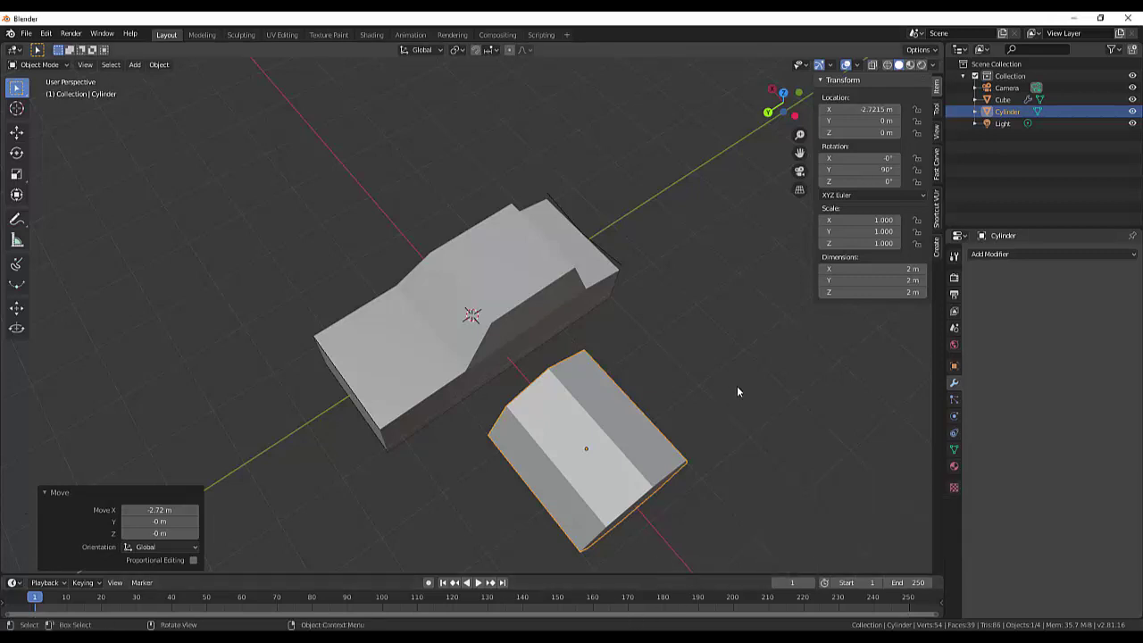
pyautogui.moveTo(736, 385)
pyautogui.mouseDown(button='middle')
pyautogui.moveTo(676, 333)
pyautogui.moveTo(703, 316)
pyautogui.moveTo(679, 308)
pyautogui.moveTo(687, 313)
pyautogui.mouseUp(button='middle')
pyautogui.scroll(1, 685, 313)
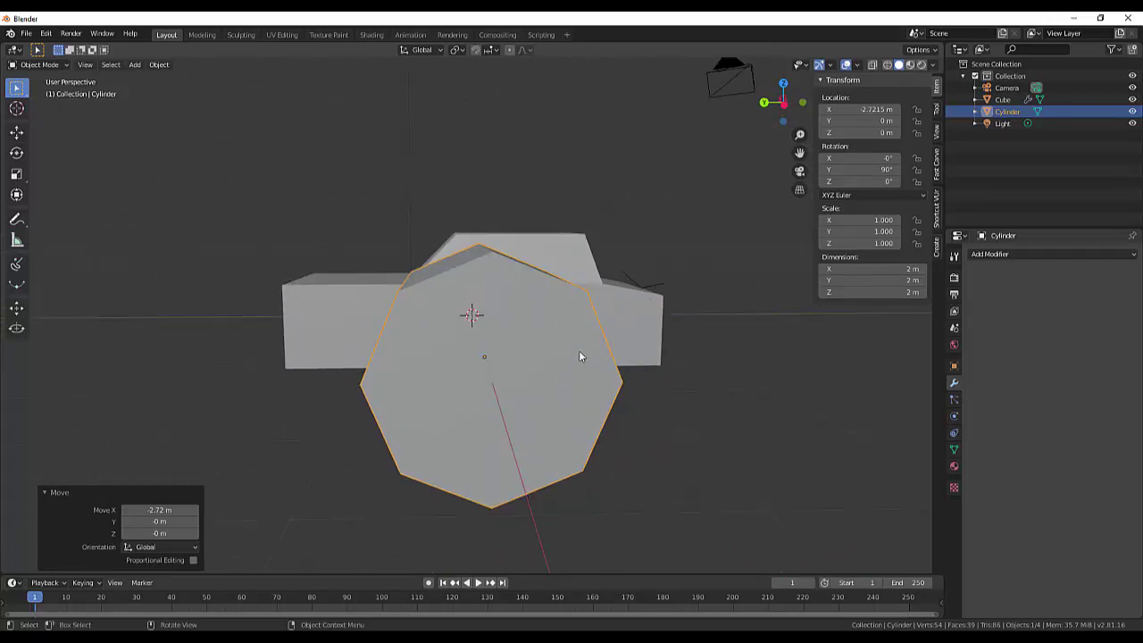
# Turn the cylinder about 21.7° and switch to the left side orthographic view.
pyautogui.press('r')
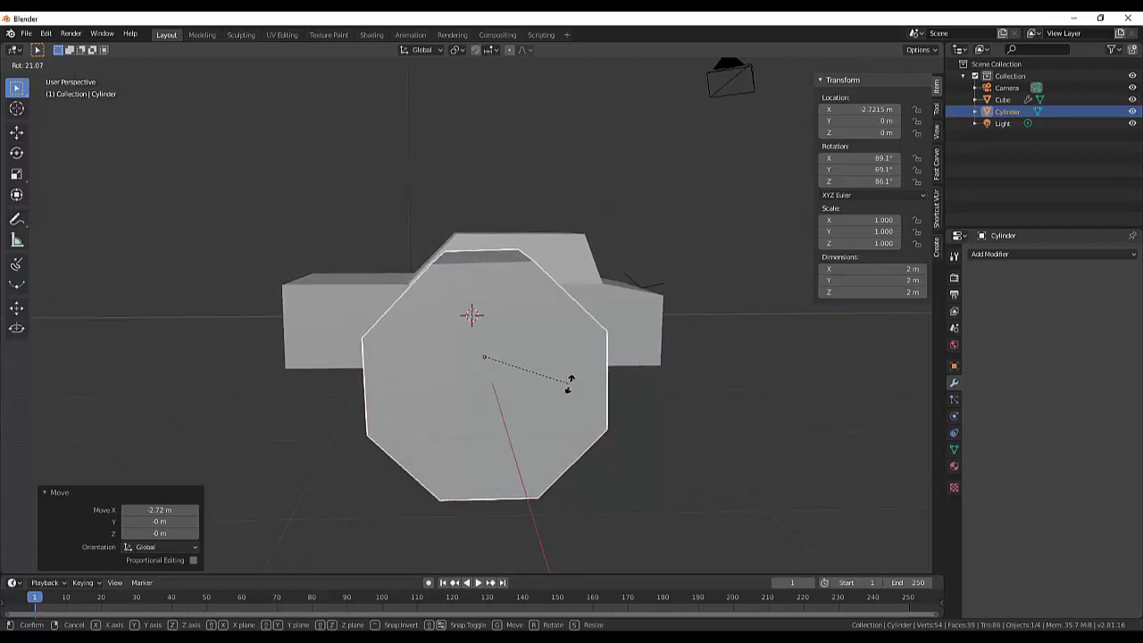
pyautogui.click(570, 382)
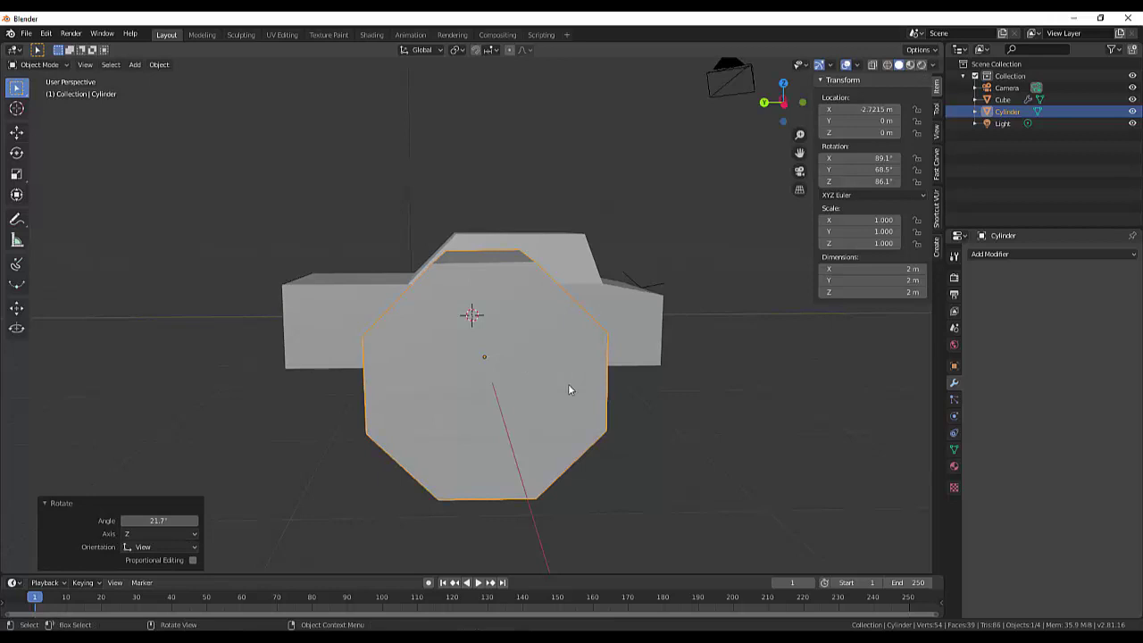
pyautogui.press('KP_3')
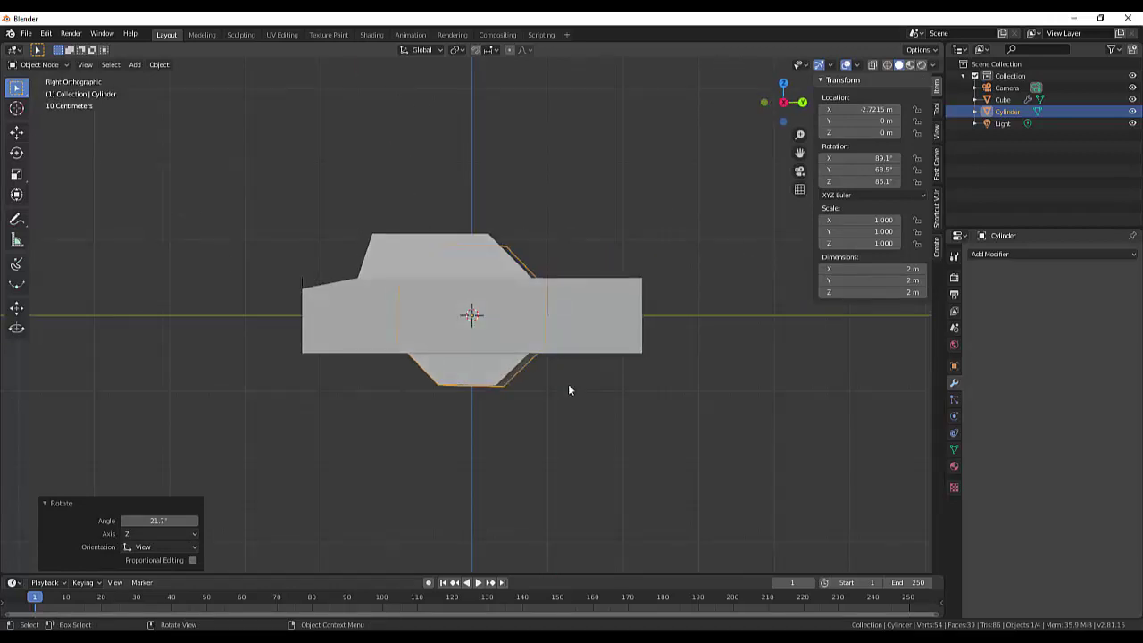
pyautogui.press('ctrl+KP_3')
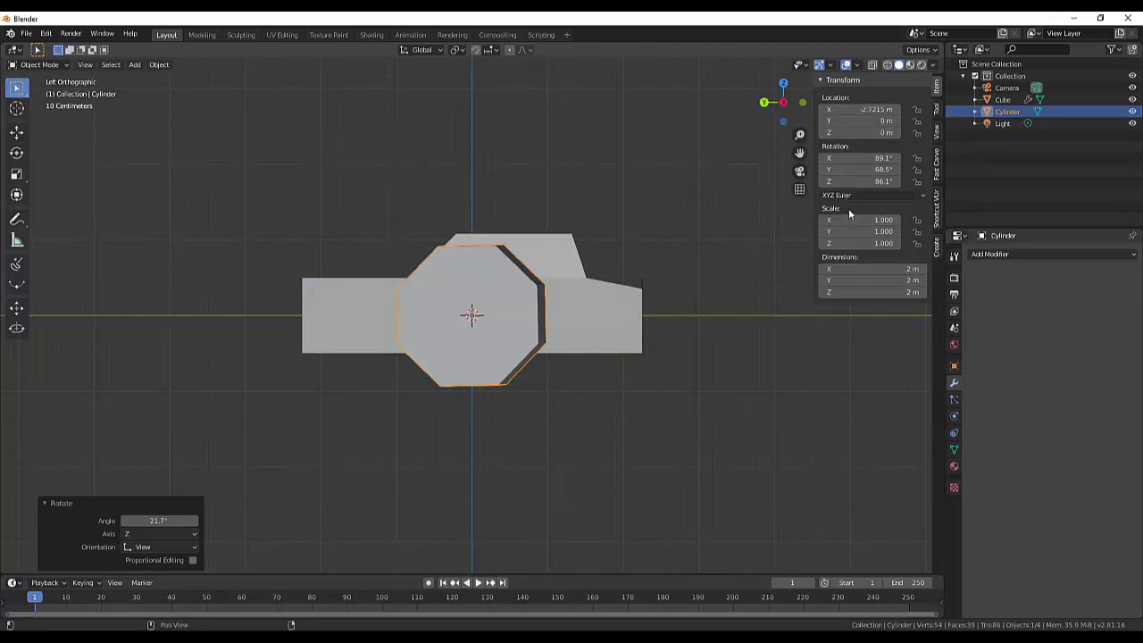
# Reset the cylinder's X, Y and Z rotation to 0° in the N panel.
pyautogui.click(877, 158)
pyautogui.moveTo(878, 158); pyautogui.dragTo(822, 161)
pyautogui.press('BackSpace')
pyautogui.write('0')
pyautogui.press('Return')
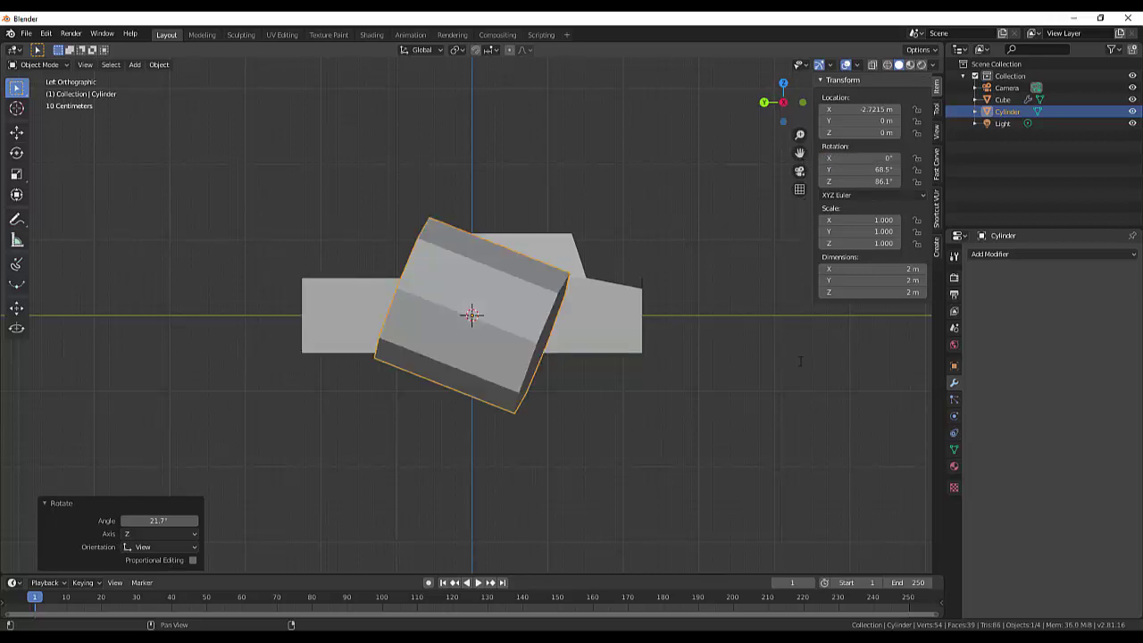
pyautogui.click(864, 169)
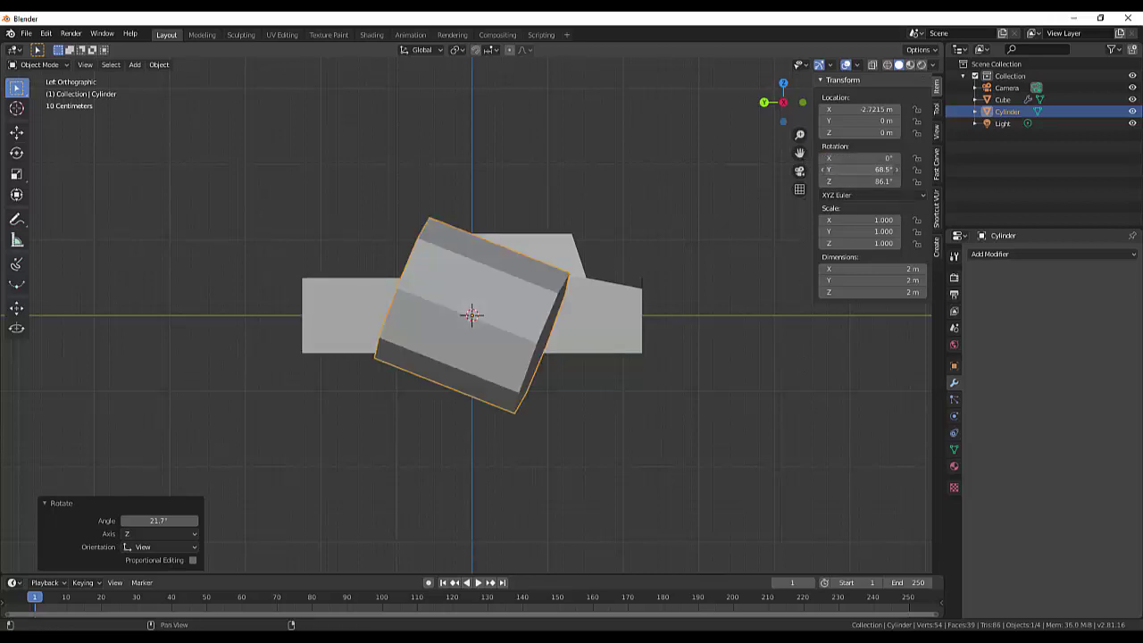
pyautogui.press('BackSpace')
pyautogui.write('0')
pyautogui.press('Return')
pyautogui.click(877, 183)
pyautogui.press('BackSpace')
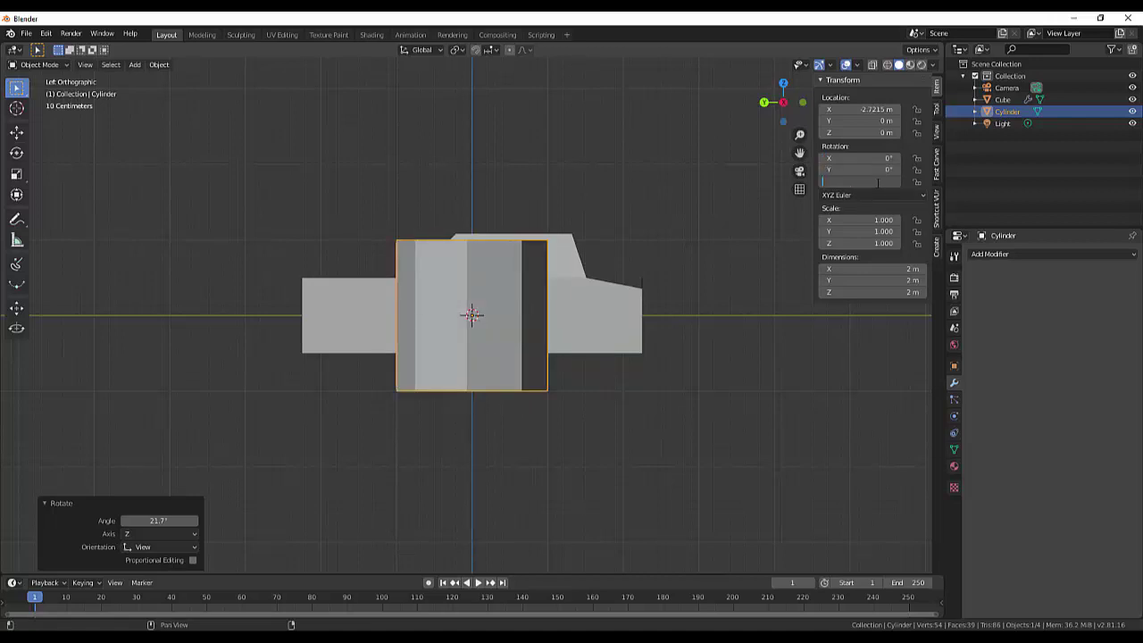
pyautogui.write('0')
pyautogui.press('Return')
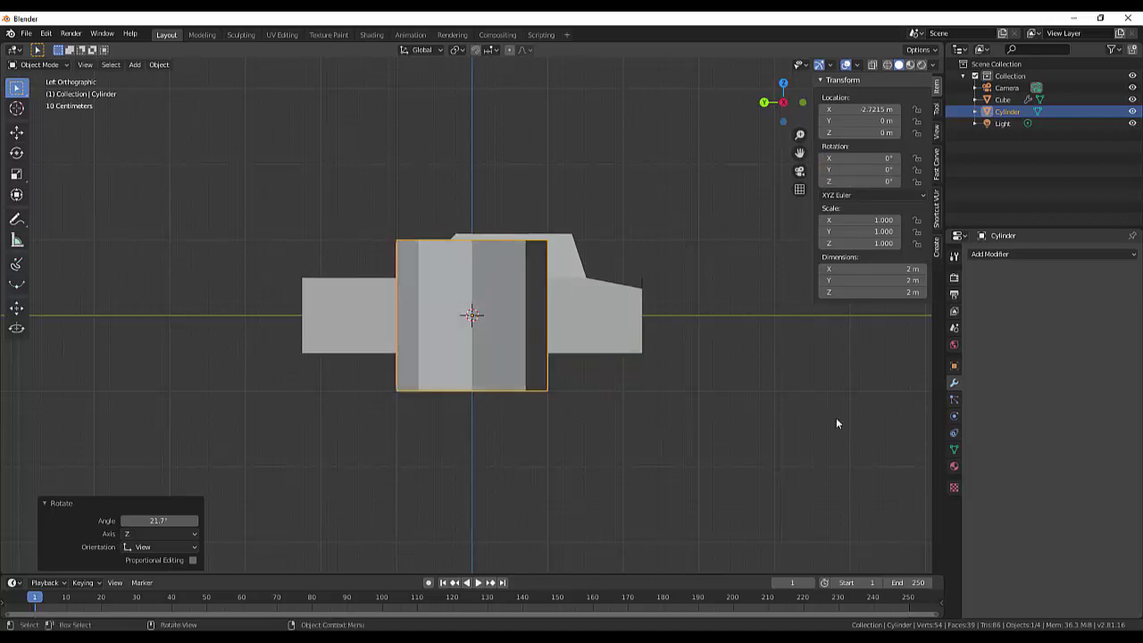
# Set the Y rotation to 90°, then turn the cylinder so a flat edge is on top.
pyautogui.click(871, 169)
pyautogui.write('0')
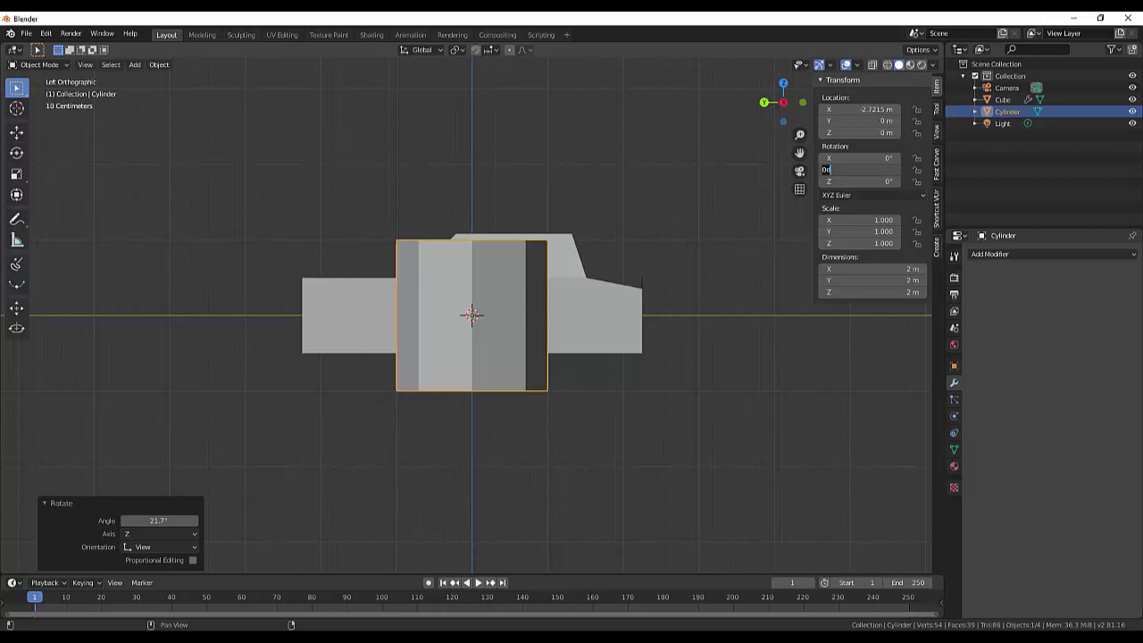
pyautogui.write('90')
pyautogui.press('Return')
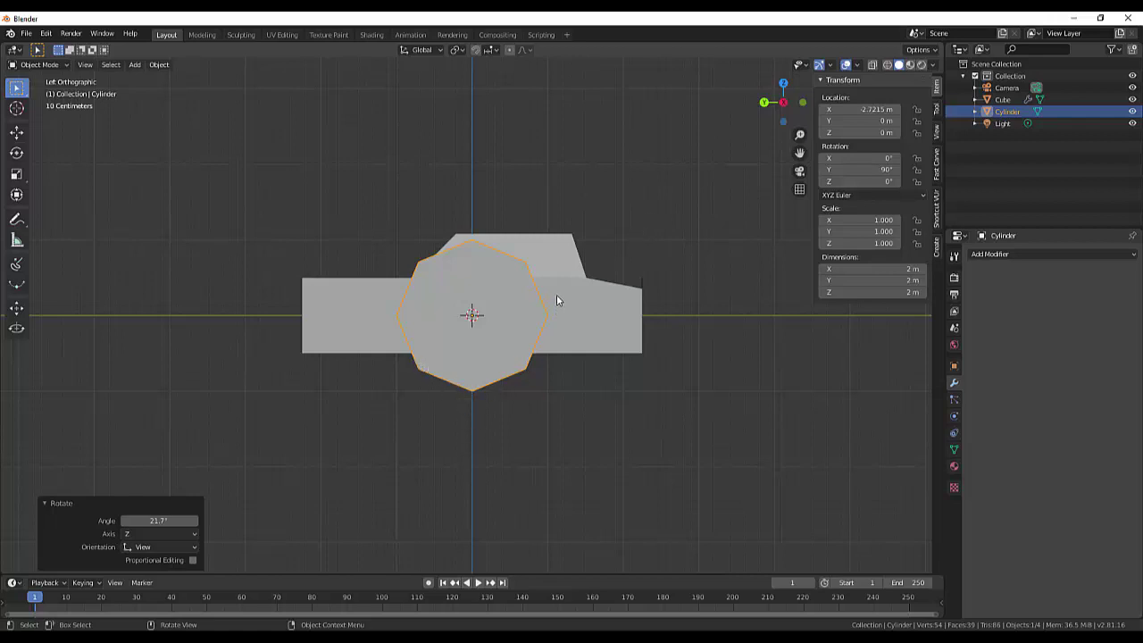
pyautogui.press('r')
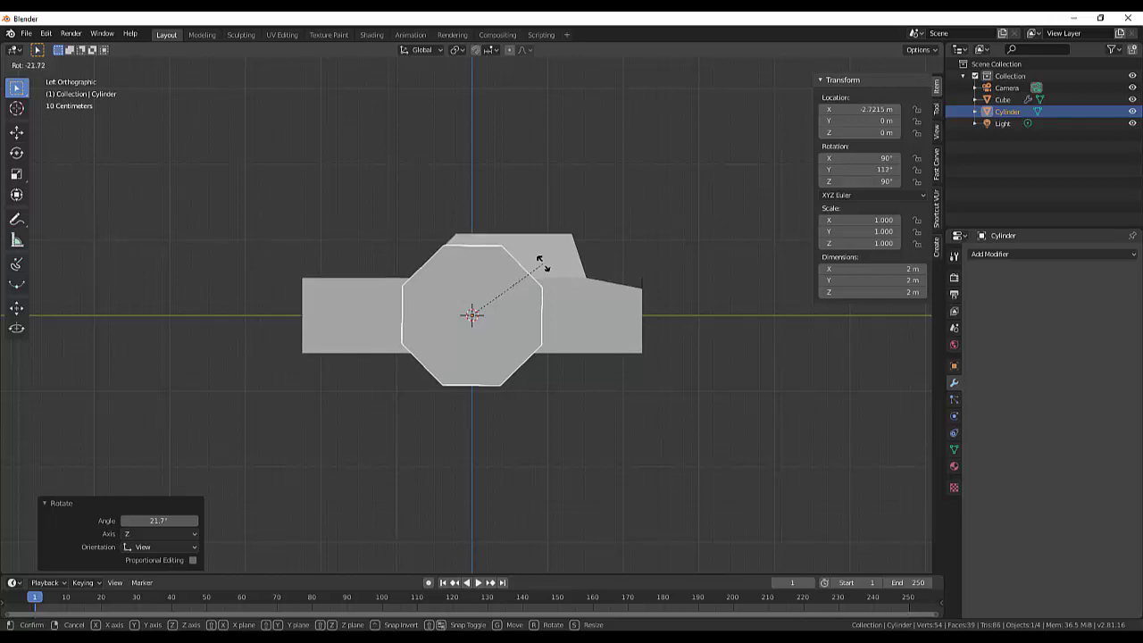
pyautogui.click(540, 261)
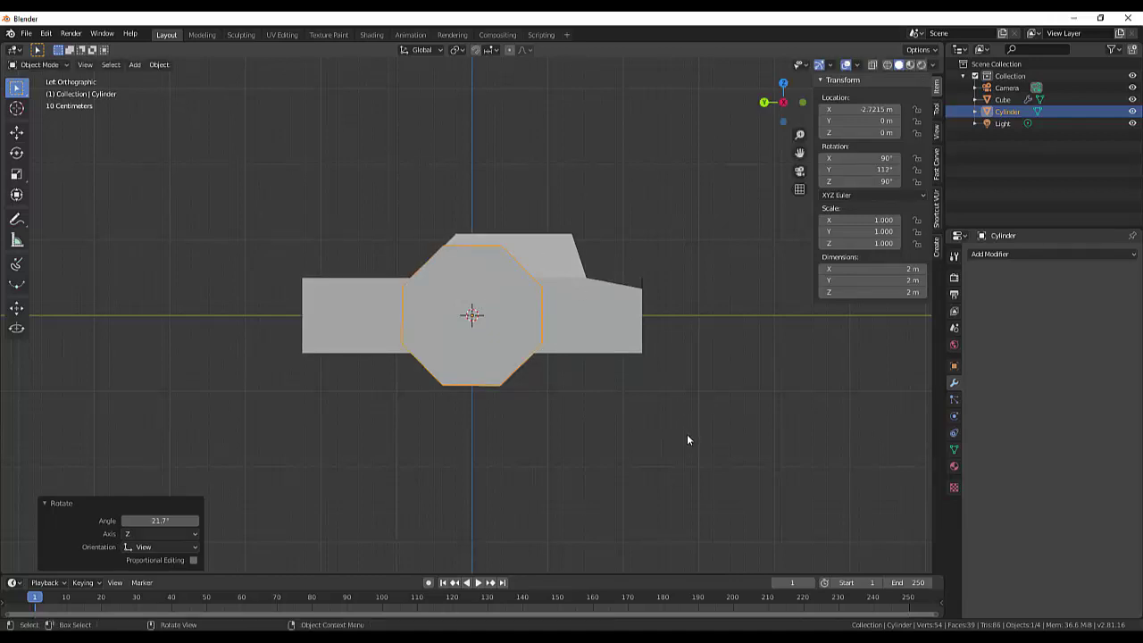
# From the left side view, scale the cylinder down to about 0.566.
pyautogui.moveTo(687, 438)
pyautogui.mouseDown(button='middle')
pyautogui.moveTo(758, 437)
pyautogui.moveTo(664, 433)
pyautogui.moveTo(698, 438)
pyautogui.mouseUp(button='middle')
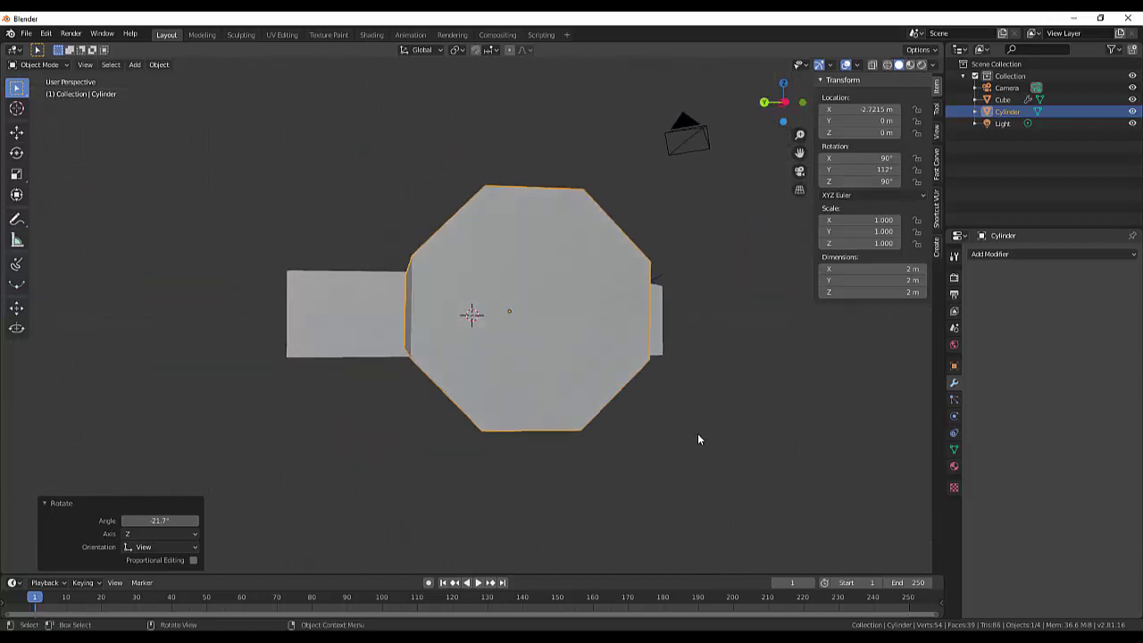
pyautogui.press('KP_3')
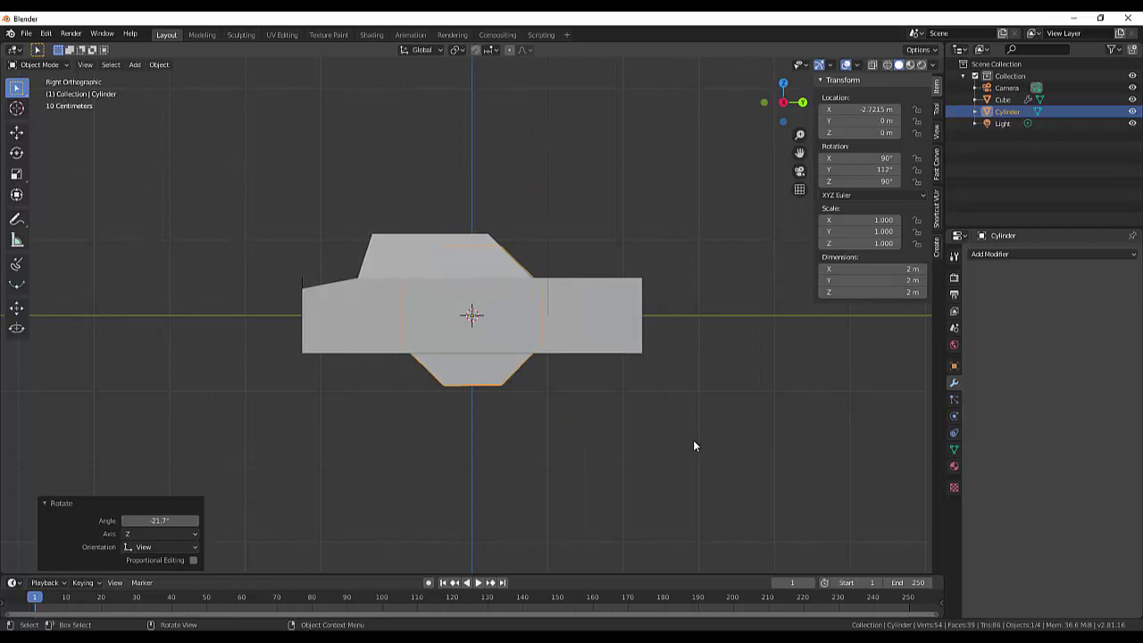
pyautogui.press('ctrl+KP_3')
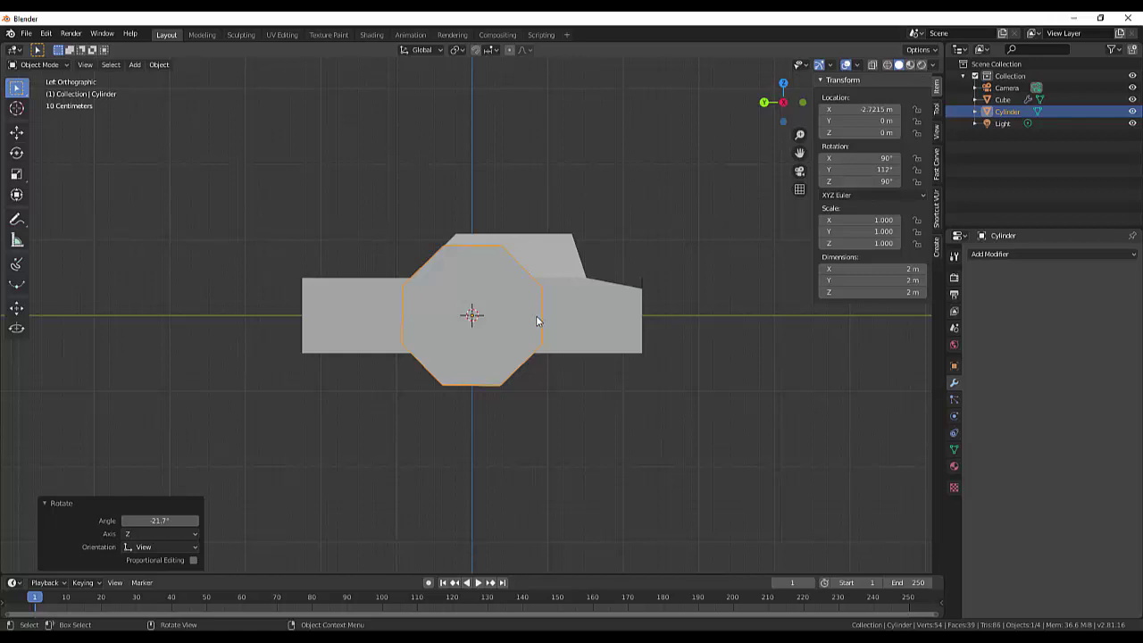
pyautogui.press('s')
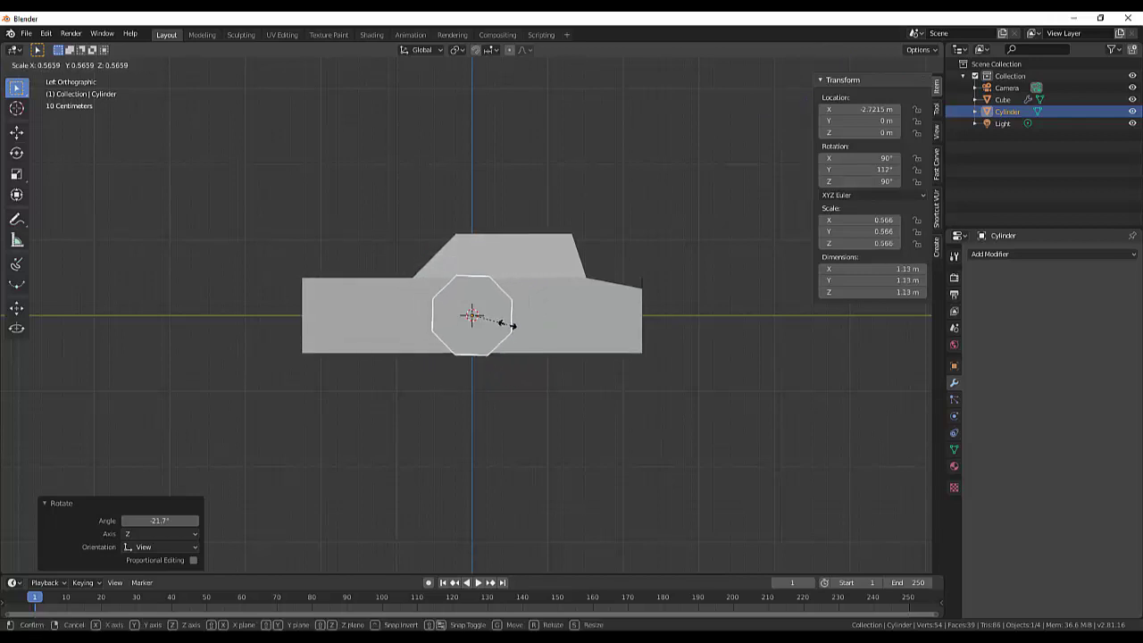
pyautogui.click(510, 325)
# Move the wheel along Y to the body's left end and lower it to the bottom edge.
pyautogui.press('g')
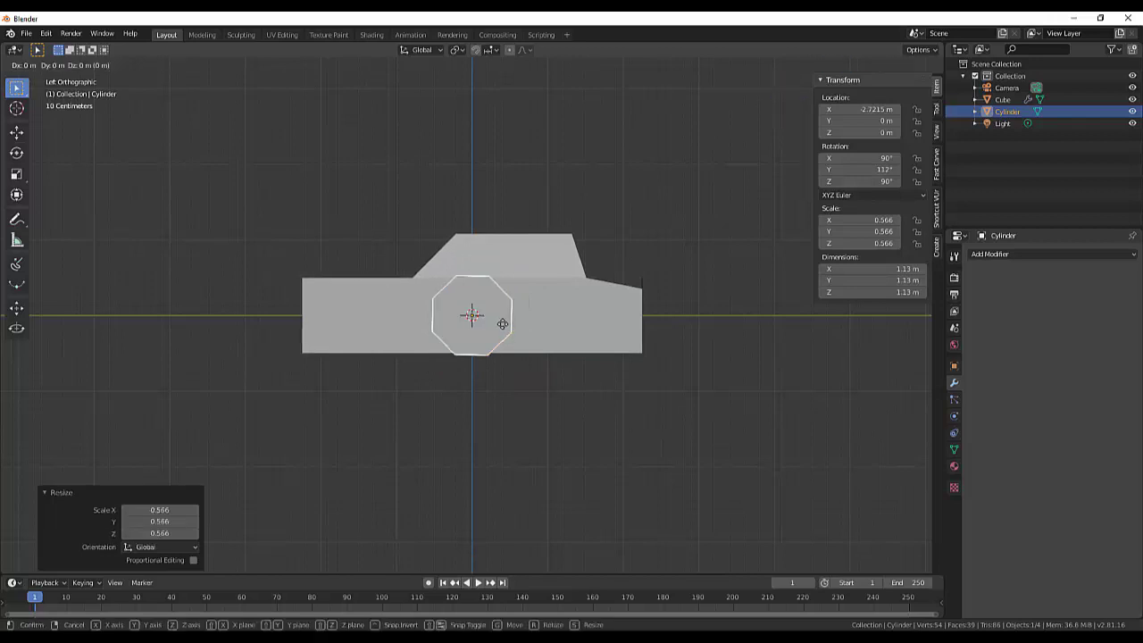
pyautogui.press('y')
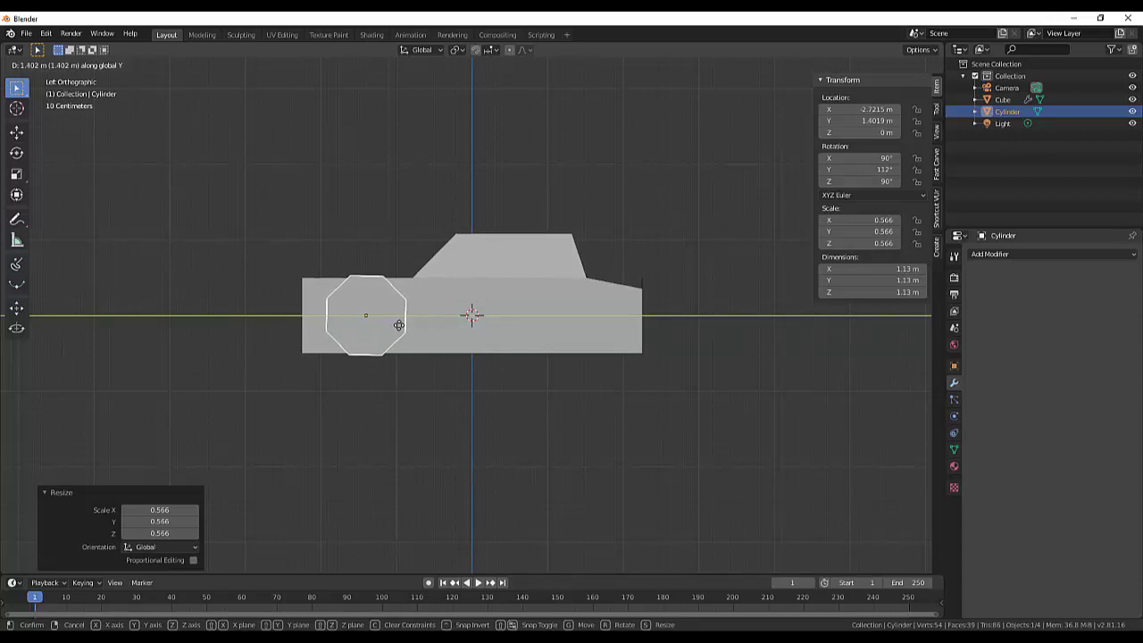
pyautogui.click(399, 325)
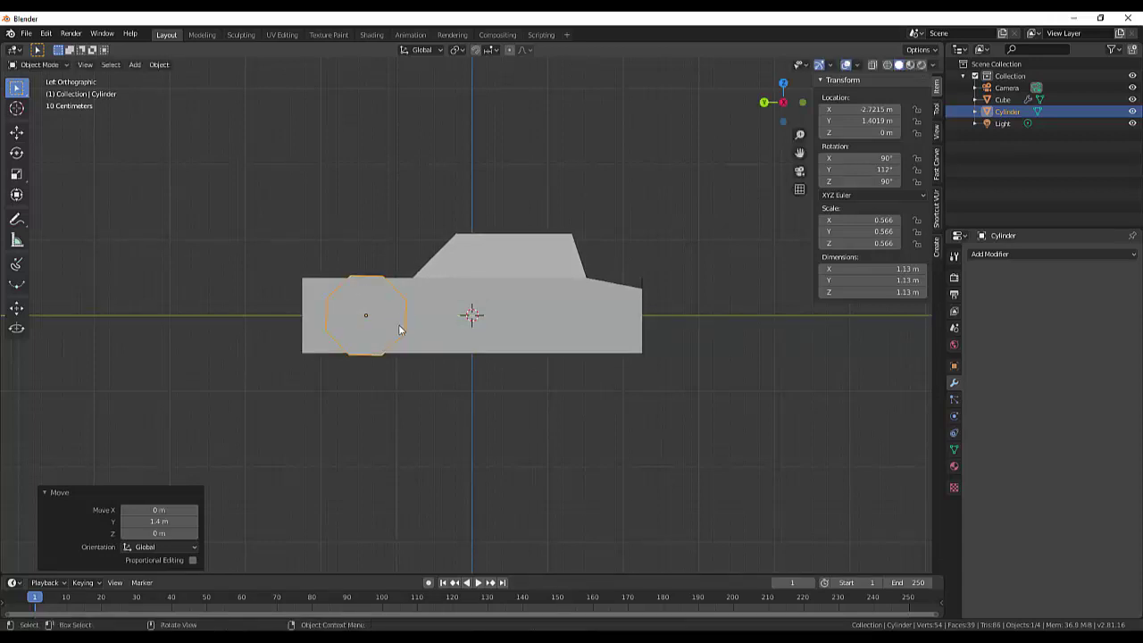
pyautogui.press('g')
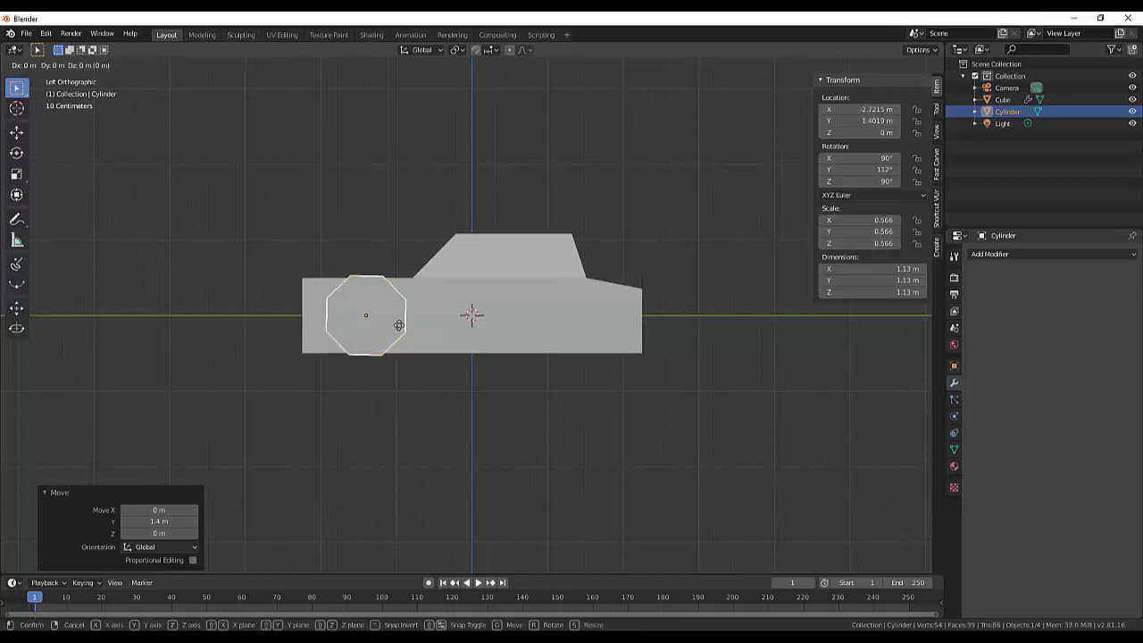
pyautogui.press('z')
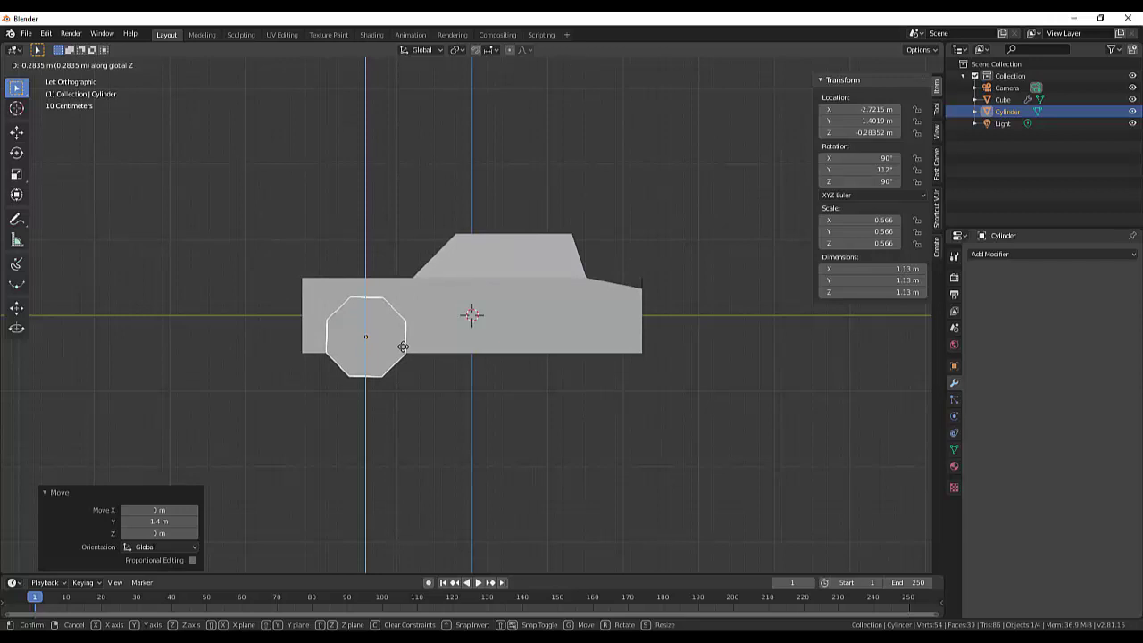
pyautogui.click(402, 347)
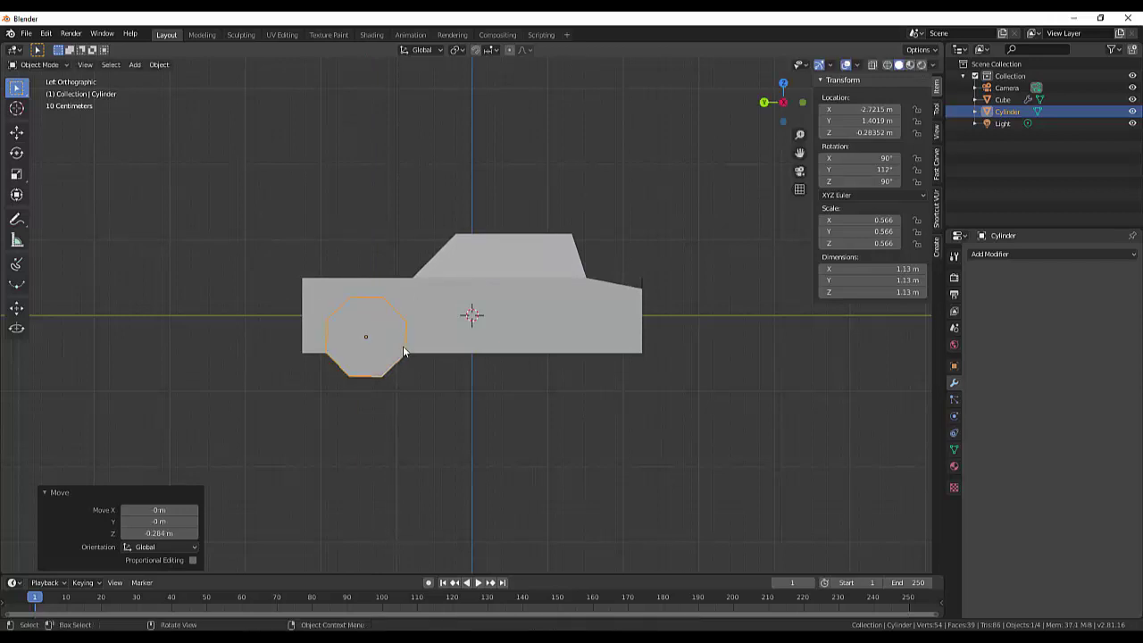
# Adjust the wheel's scale to about 0.487, roughly 0.974 m across.
pyautogui.press('s')
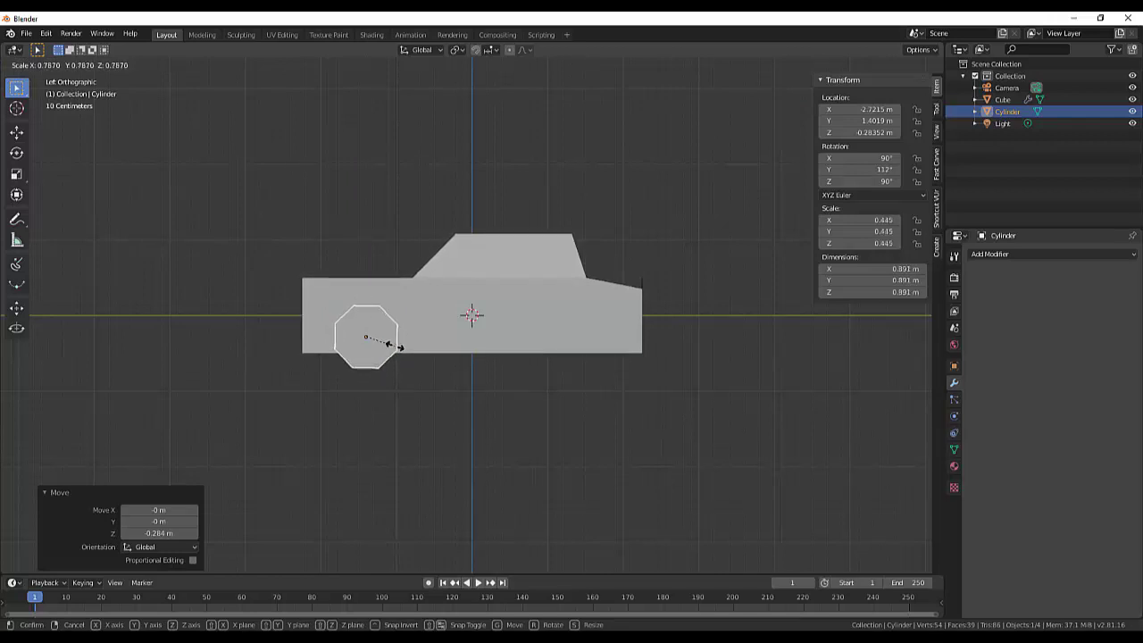
pyautogui.click(399, 347)
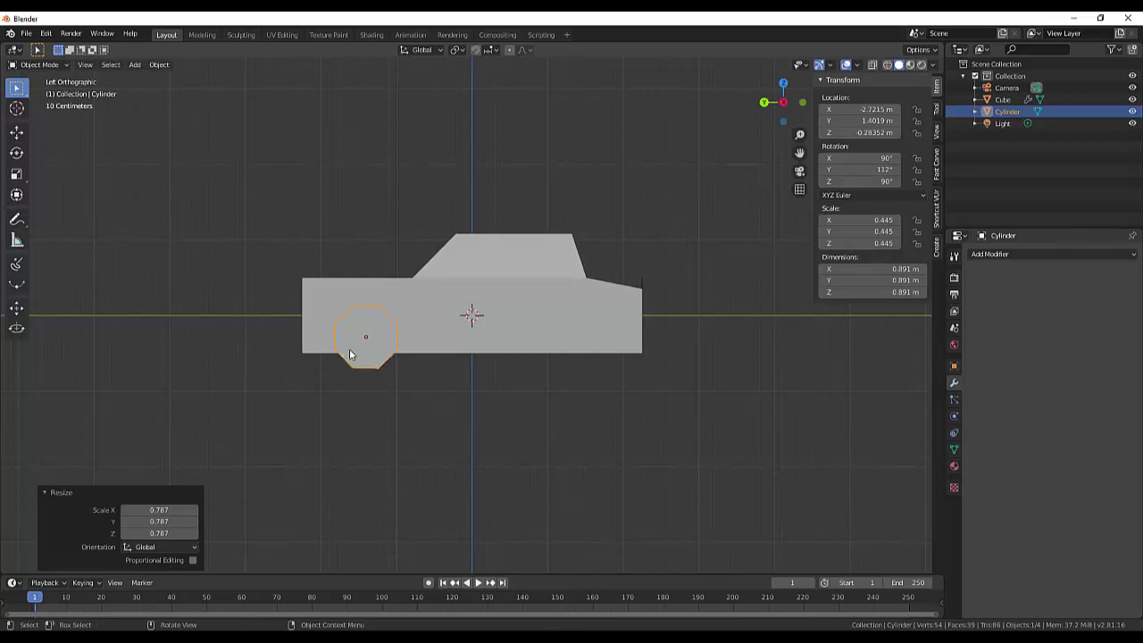
pyautogui.press('s')
pyautogui.click(400, 350)
pyautogui.scroll(3, 390, 353)
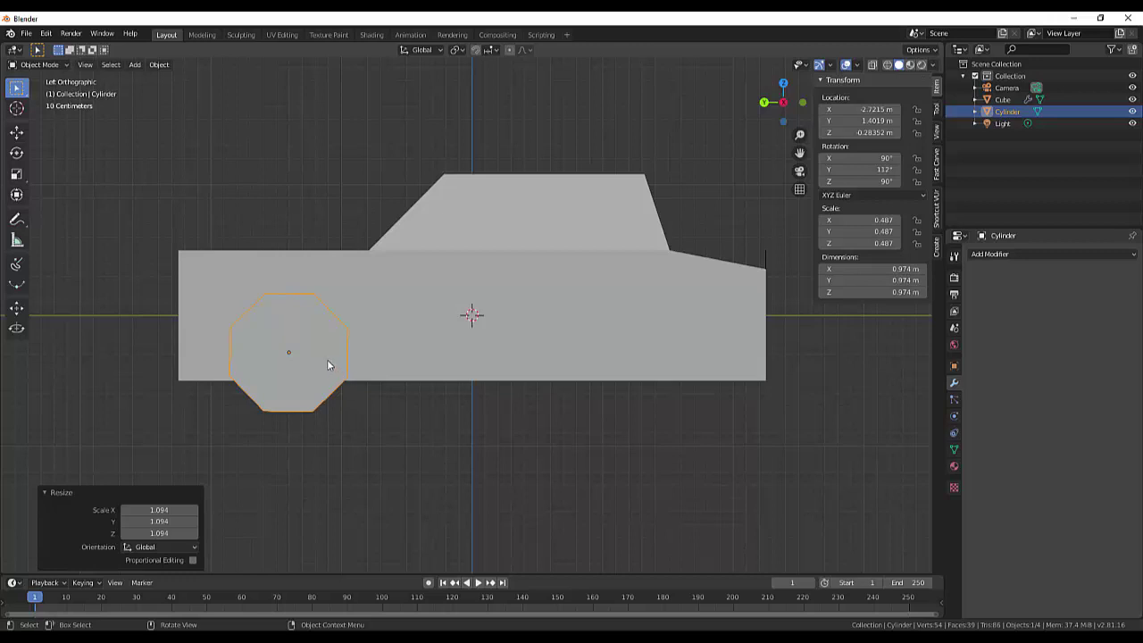
# Lower the wheel to Z −0.329 m so it overlaps the body's lower corner.
pyautogui.press('g')
pyautogui.press('z')
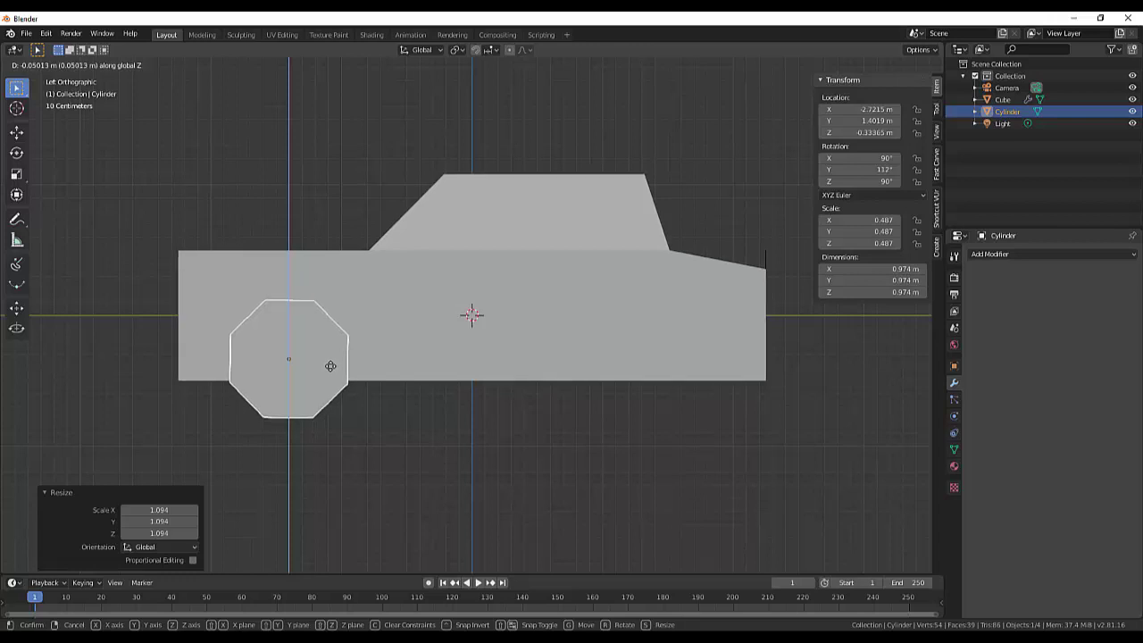
pyautogui.click(331, 365)
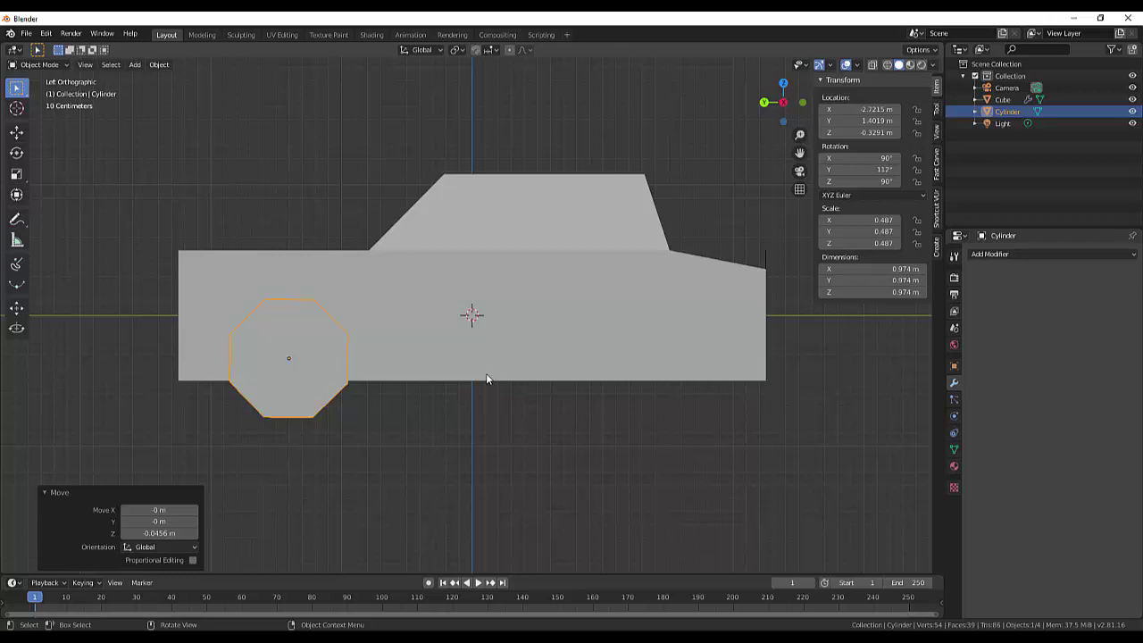
pyautogui.moveTo(486, 379)
pyautogui.mouseDown(button='middle')
pyautogui.moveTo(497, 335)
pyautogui.moveTo(550, 378)
pyautogui.mouseUp(button='middle')
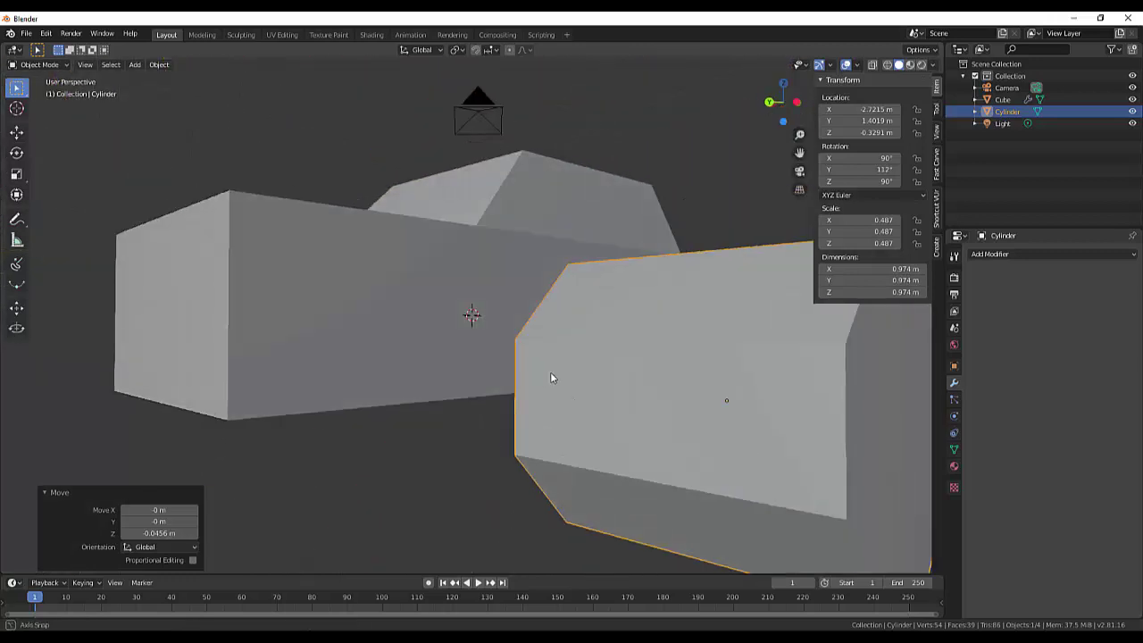
pyautogui.scroll(-2, 550, 378)
pyautogui.scroll(-5, 574, 378)
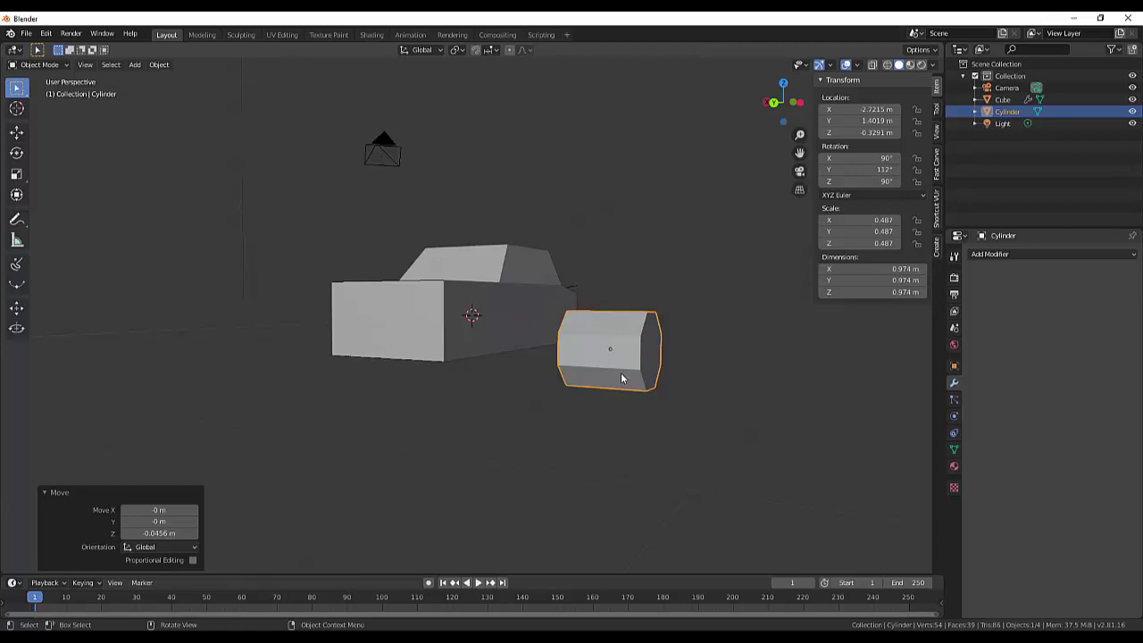
# Duplicate the wheel cylinder and place the copy beside the original.
pyautogui.click(623, 379)
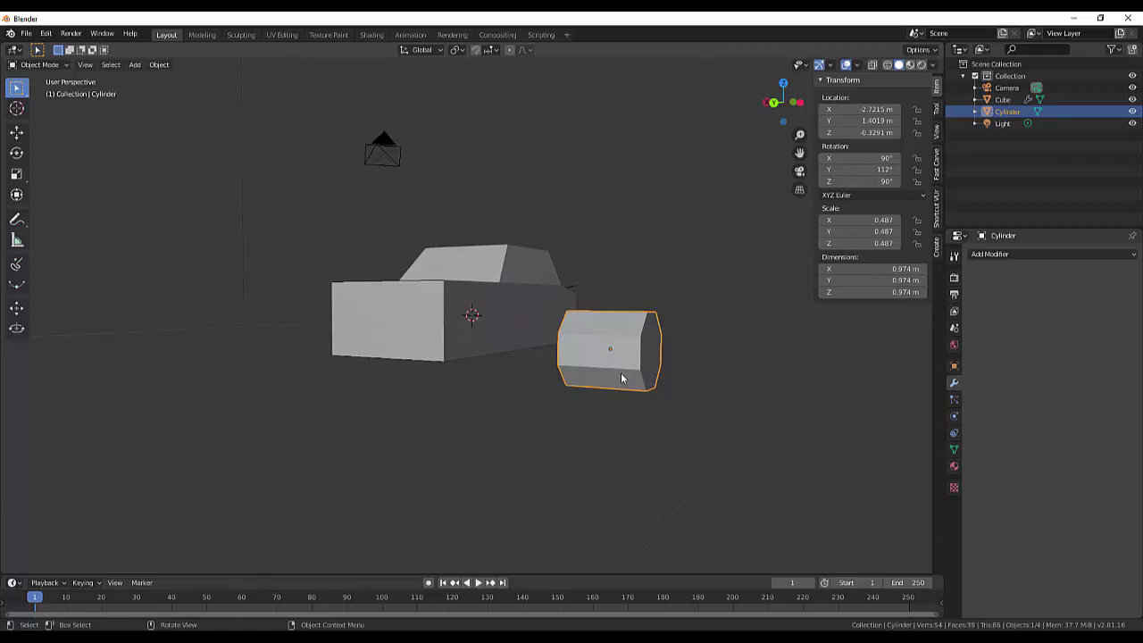
pyautogui.press('shift')
pyautogui.hotkey('shift', 'd')
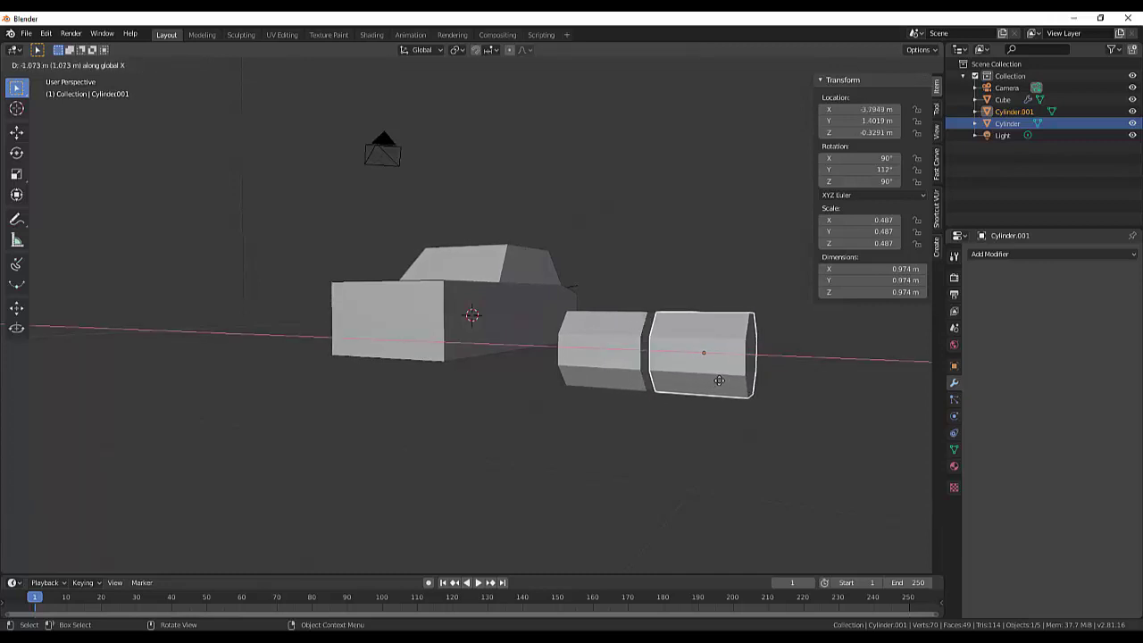
pyautogui.click(724, 380)
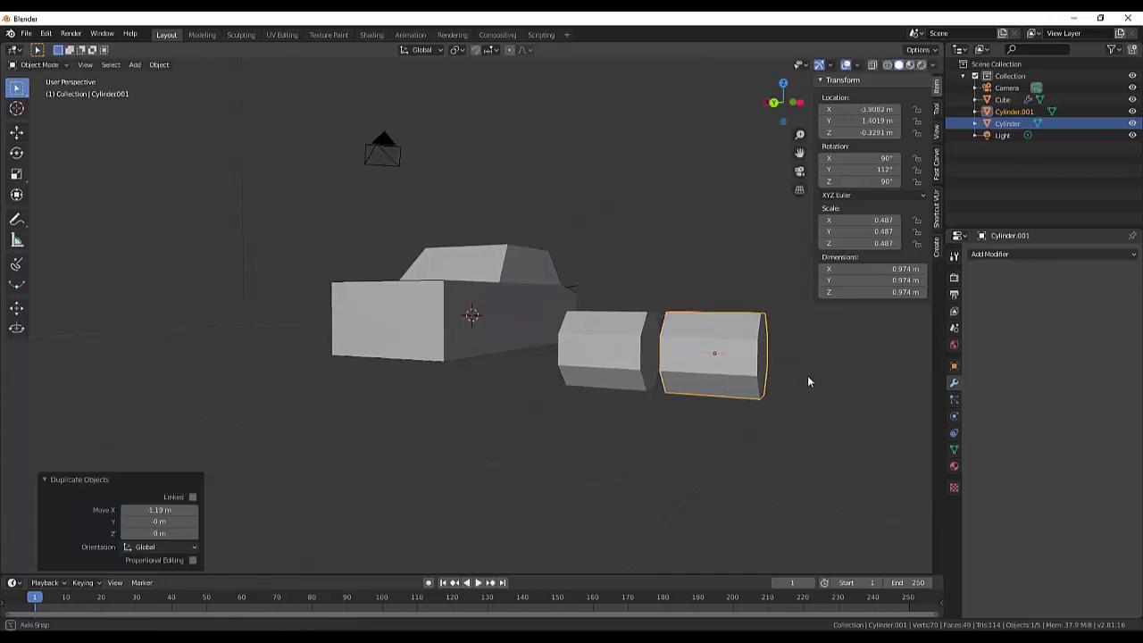
pyautogui.moveTo(807, 375); pyautogui.dragTo(740, 381, button='middle')
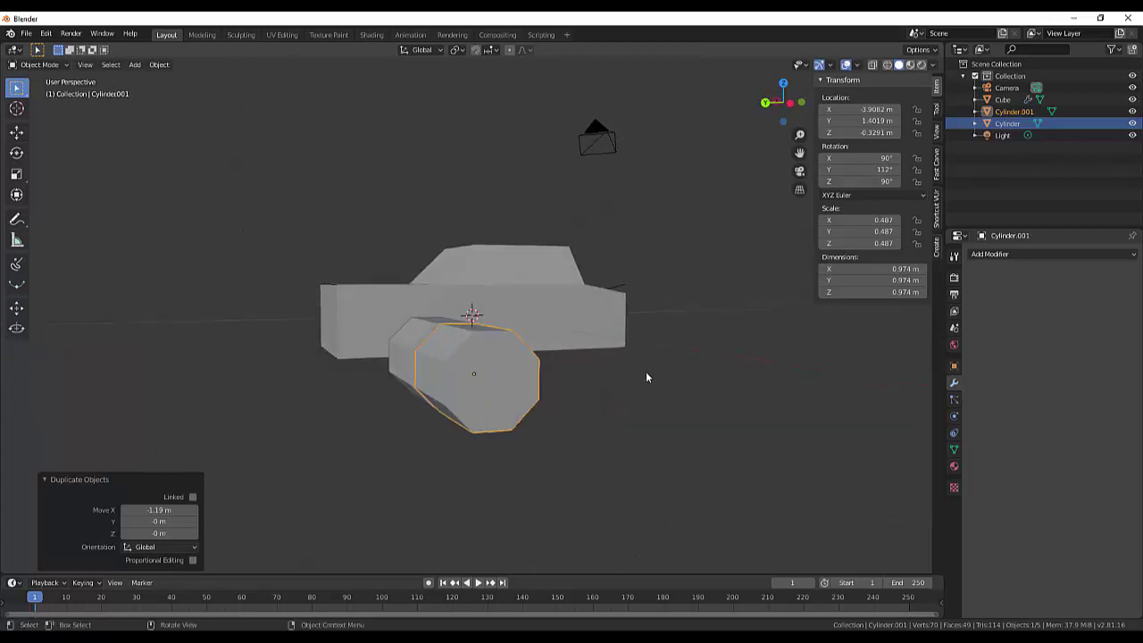
pyautogui.moveTo(649, 384)
pyautogui.mouseDown(button='middle')
pyautogui.moveTo(636, 386)
pyautogui.moveTo(661, 383)
pyautogui.mouseUp(button='middle')
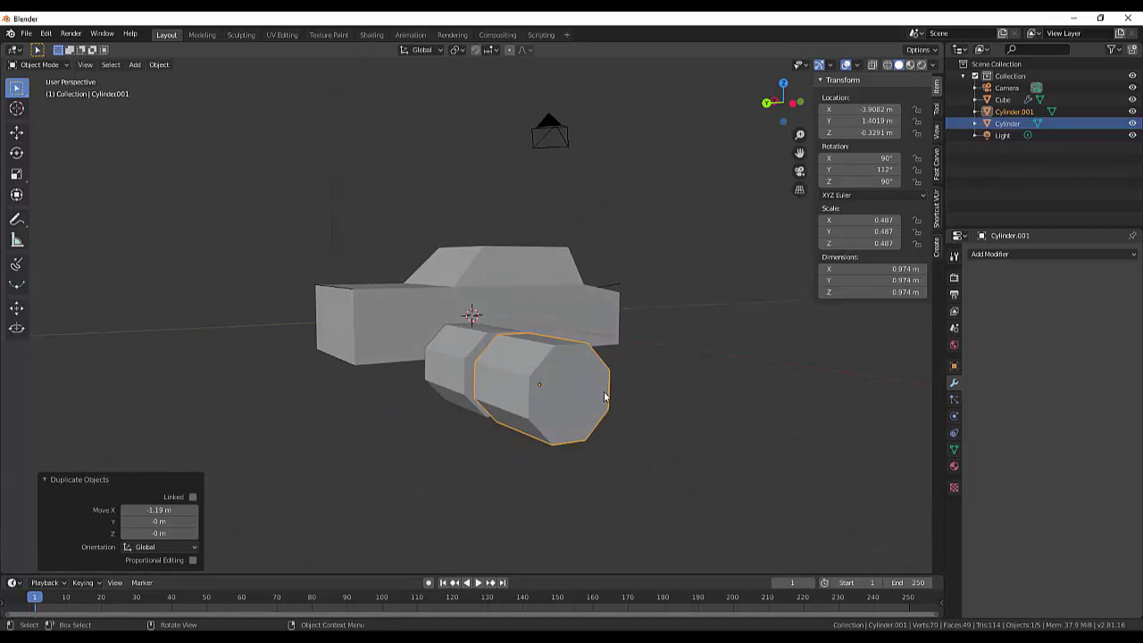
# Shrink the duplicate cylinder slightly to about 0.893 m across.
pyautogui.press('s')
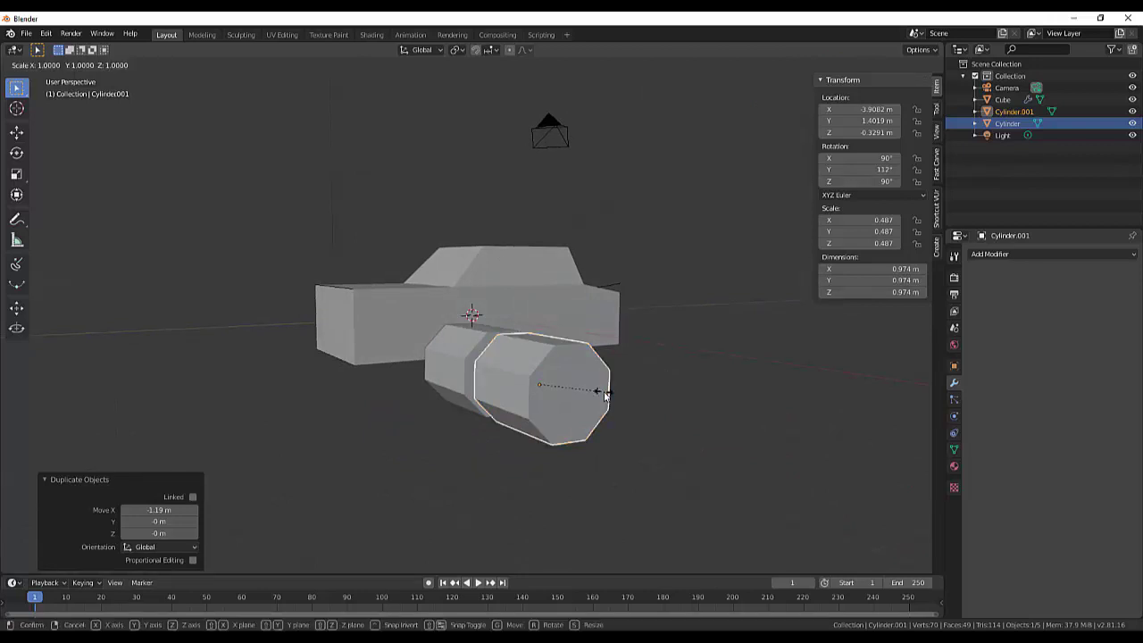
pyautogui.click(599, 393)
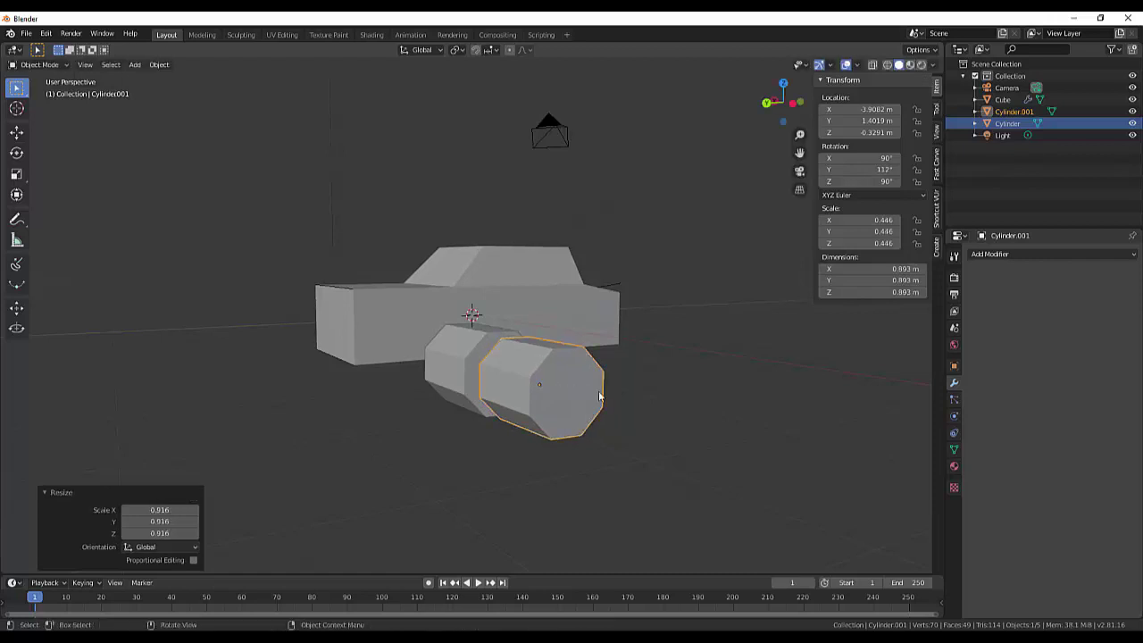
pyautogui.press('KP_3')
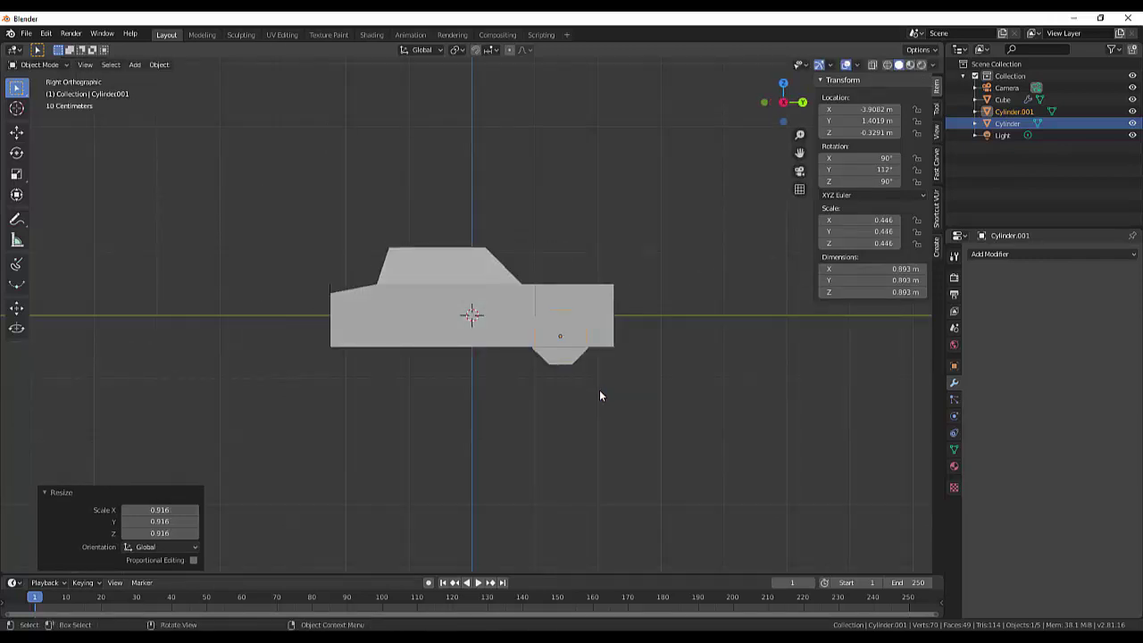
pyautogui.press('ctrl+KP_3')
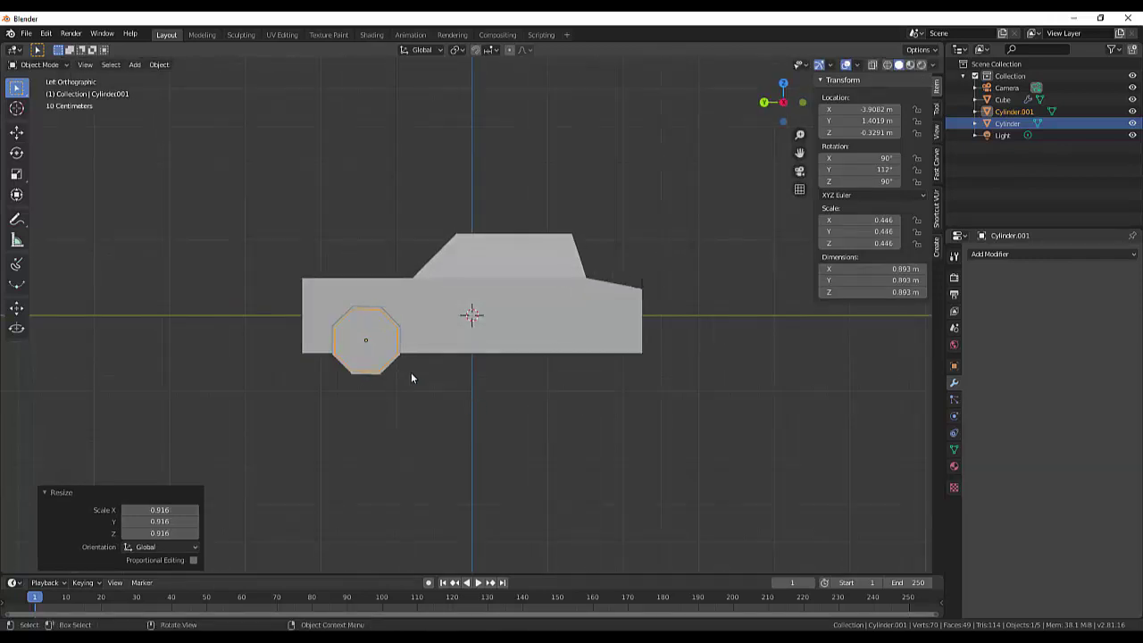
pyautogui.scroll(3, 410, 375)
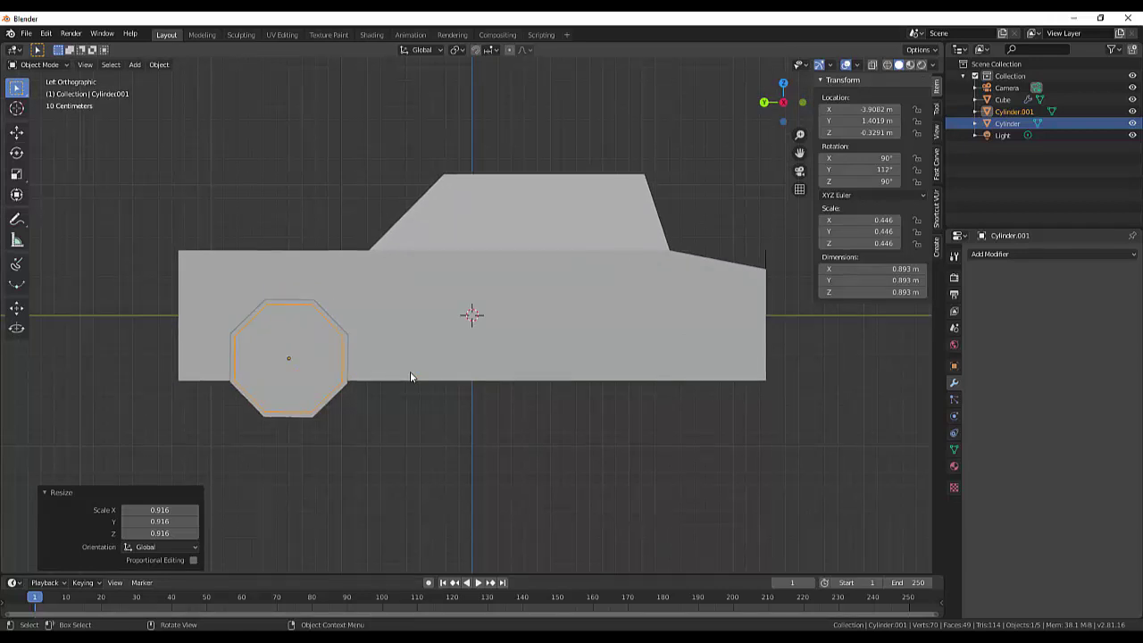
pyautogui.moveTo(418, 392); pyautogui.dragTo(513, 382, button='middle')
pyautogui.scroll(-5, 514, 387)
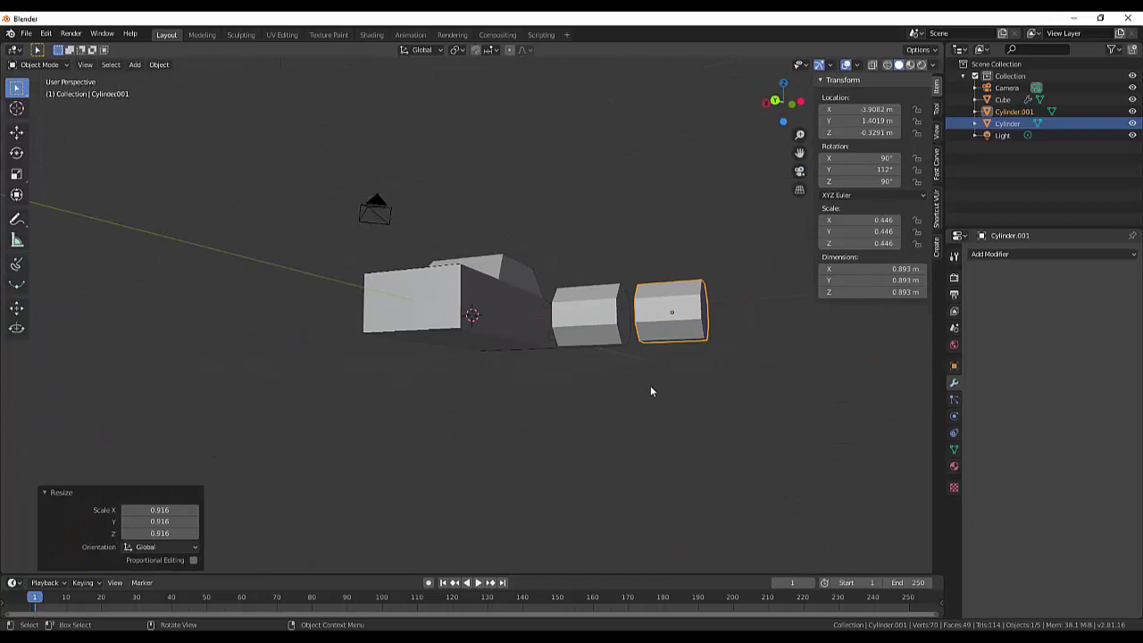
# Flatten the duplicate along X to about 0.378 m thick.
pyautogui.press('s')
pyautogui.press('x')
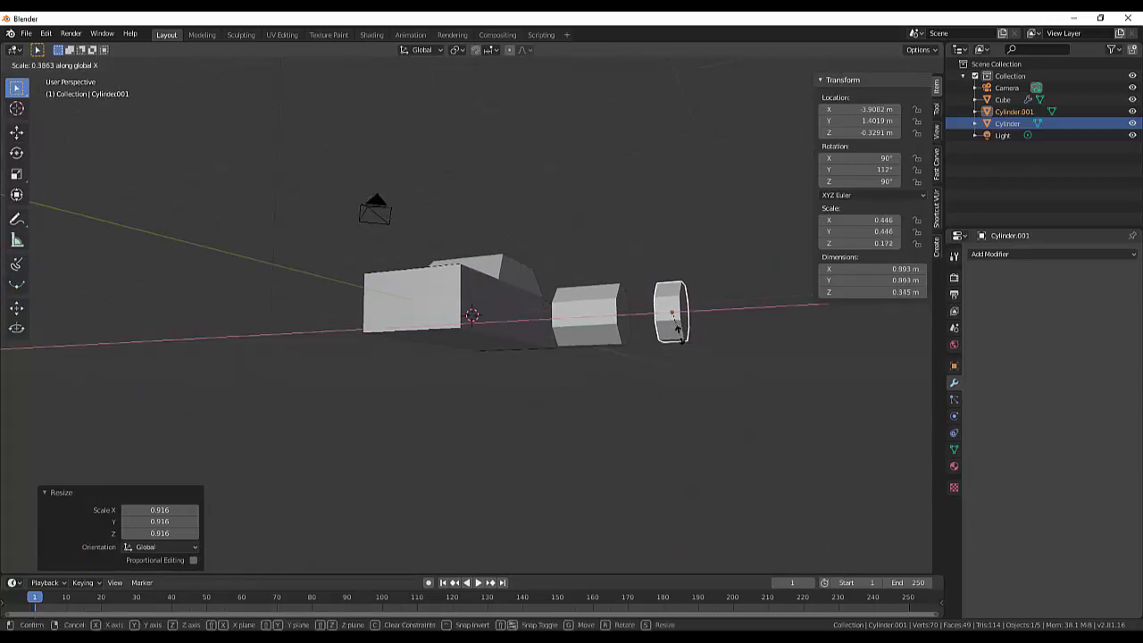
pyautogui.click(676, 327)
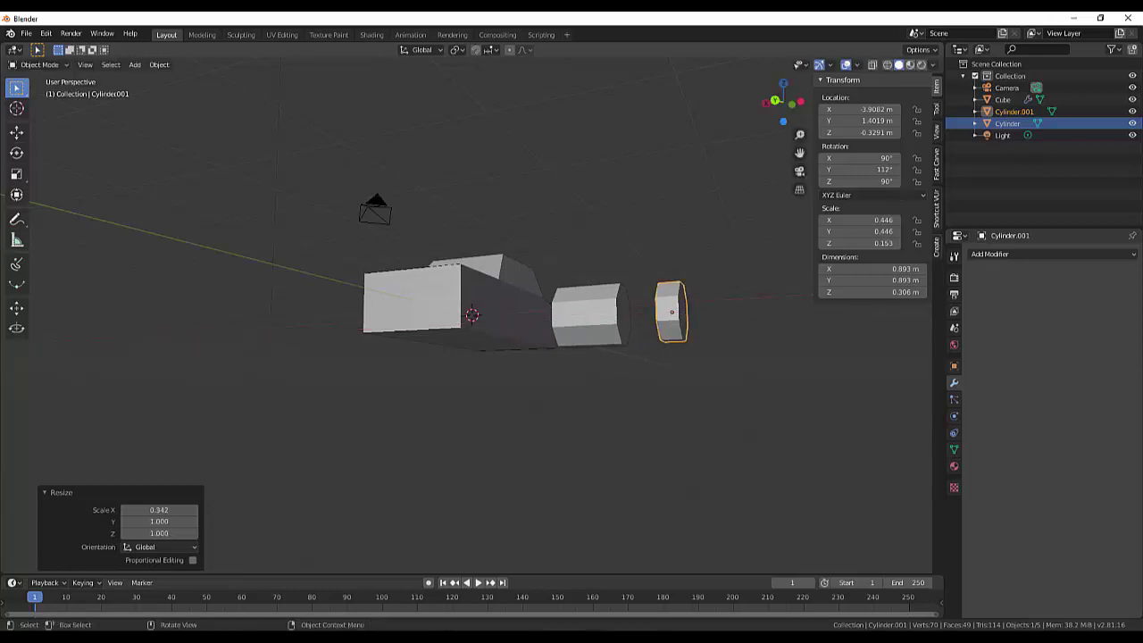
pyautogui.moveTo(689, 412)
pyautogui.mouseDown(button='middle')
pyautogui.moveTo(707, 449)
pyautogui.moveTo(684, 412)
pyautogui.mouseUp(button='middle')
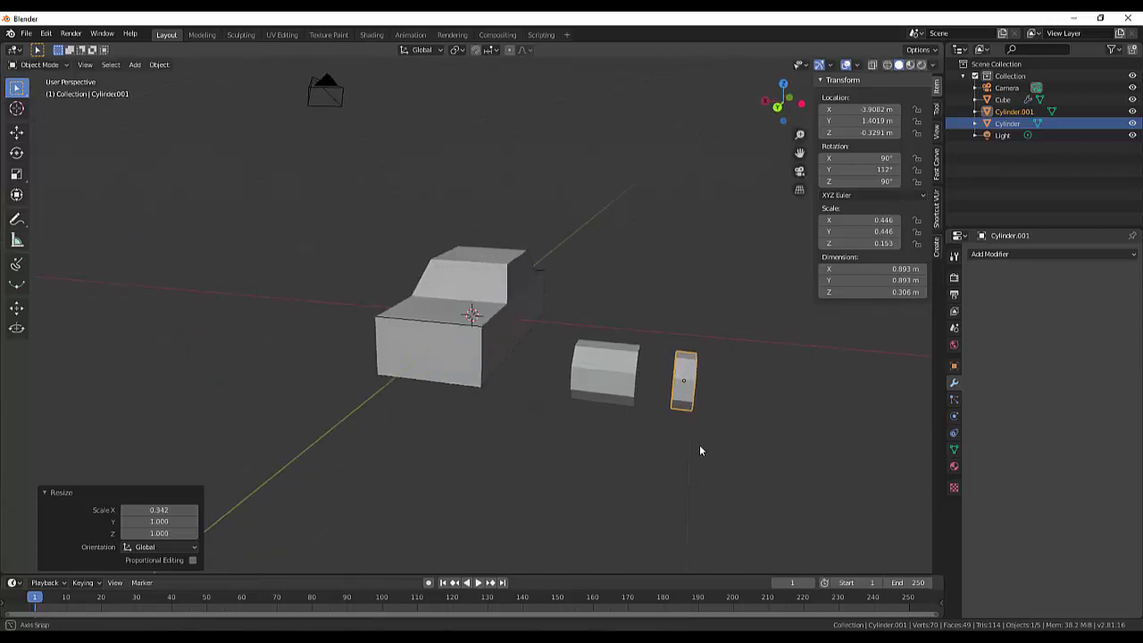
pyautogui.press('s')
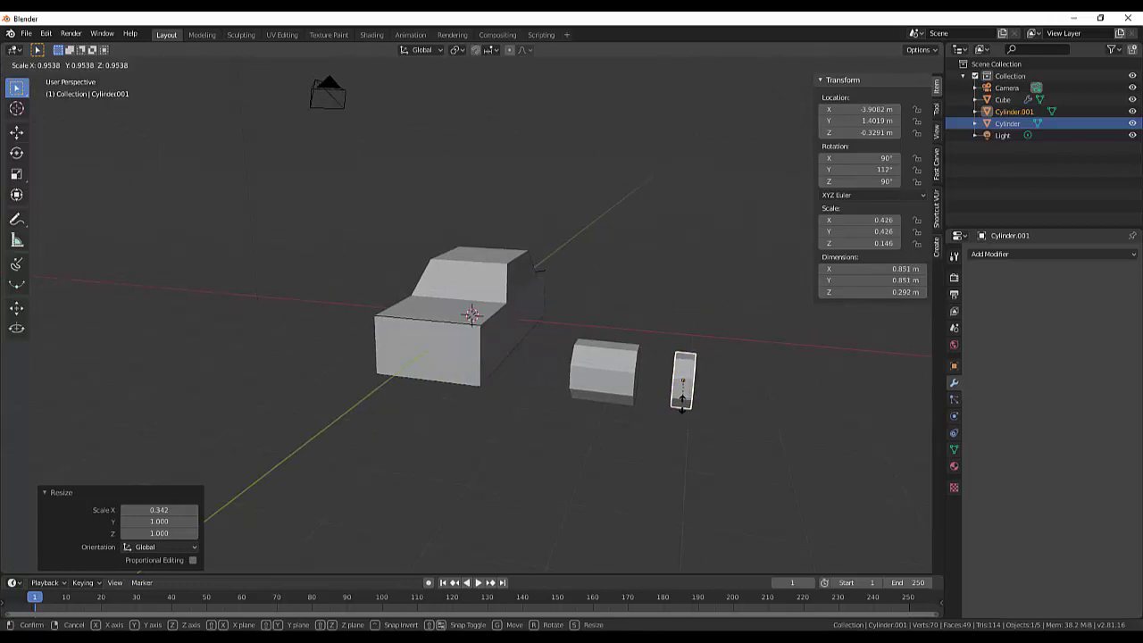
pyautogui.press('x')
pyautogui.click(704, 409)
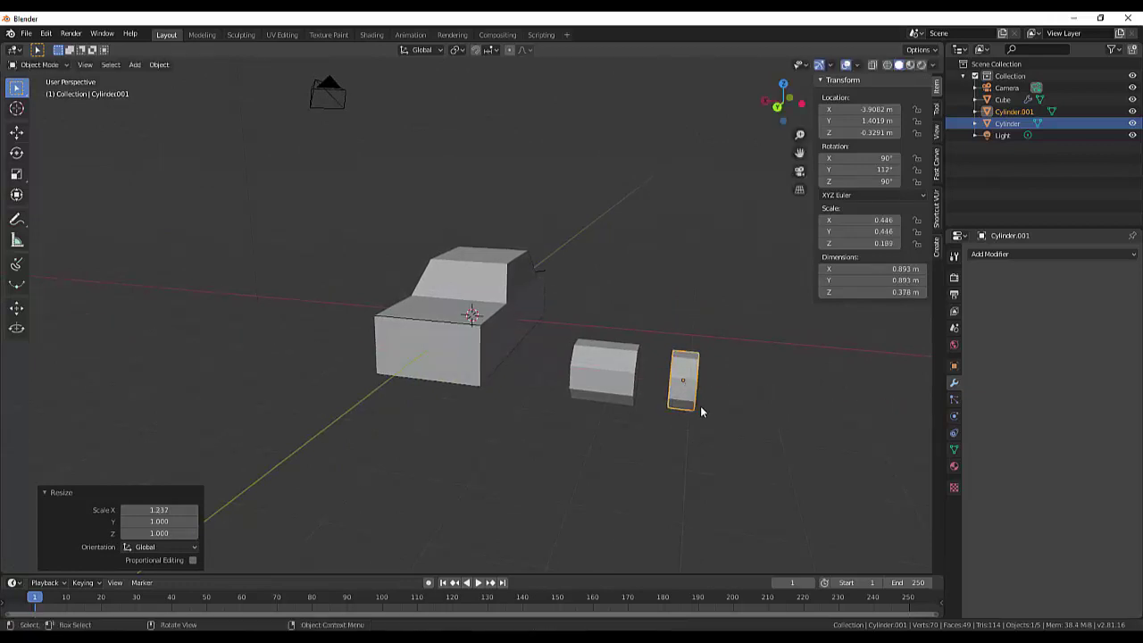
pyautogui.click(614, 390)
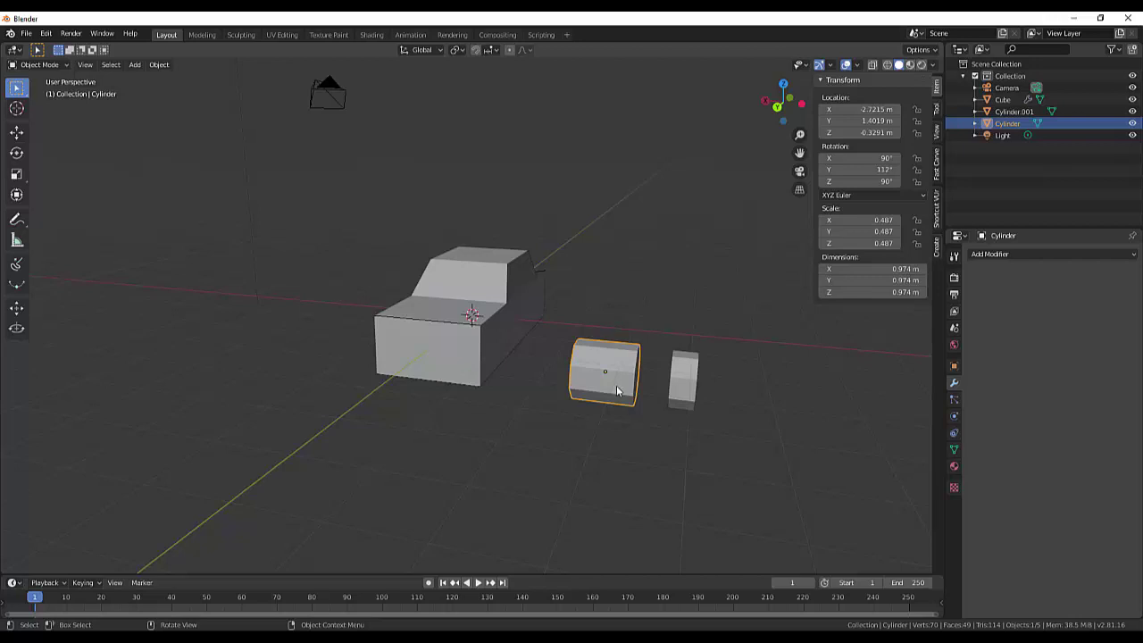
pyautogui.press('x')
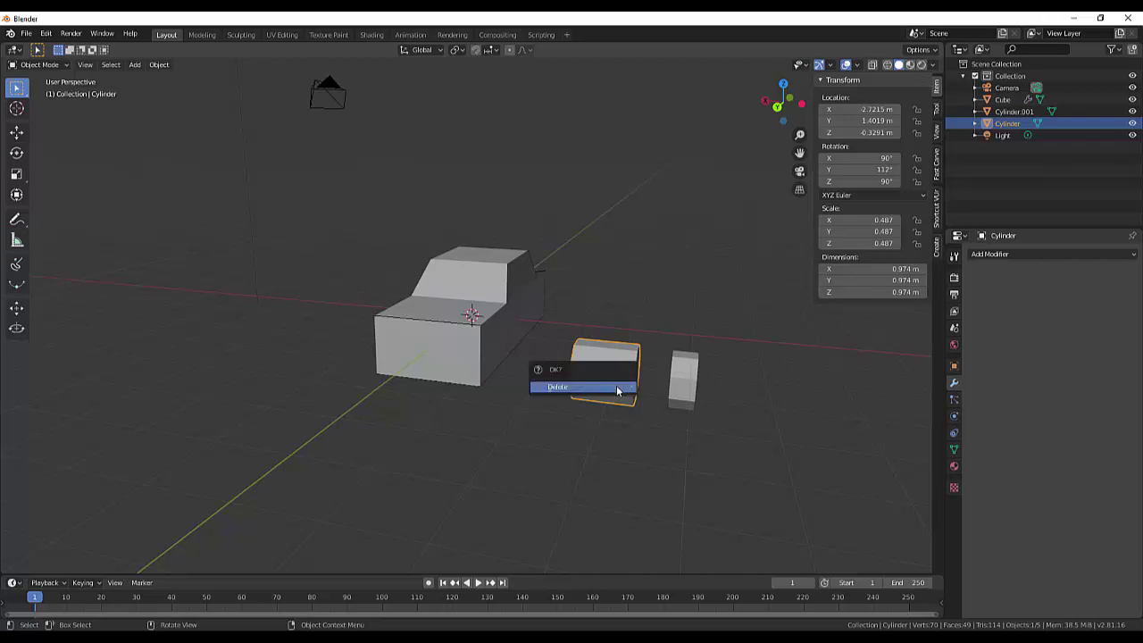
pyautogui.press('Escape')
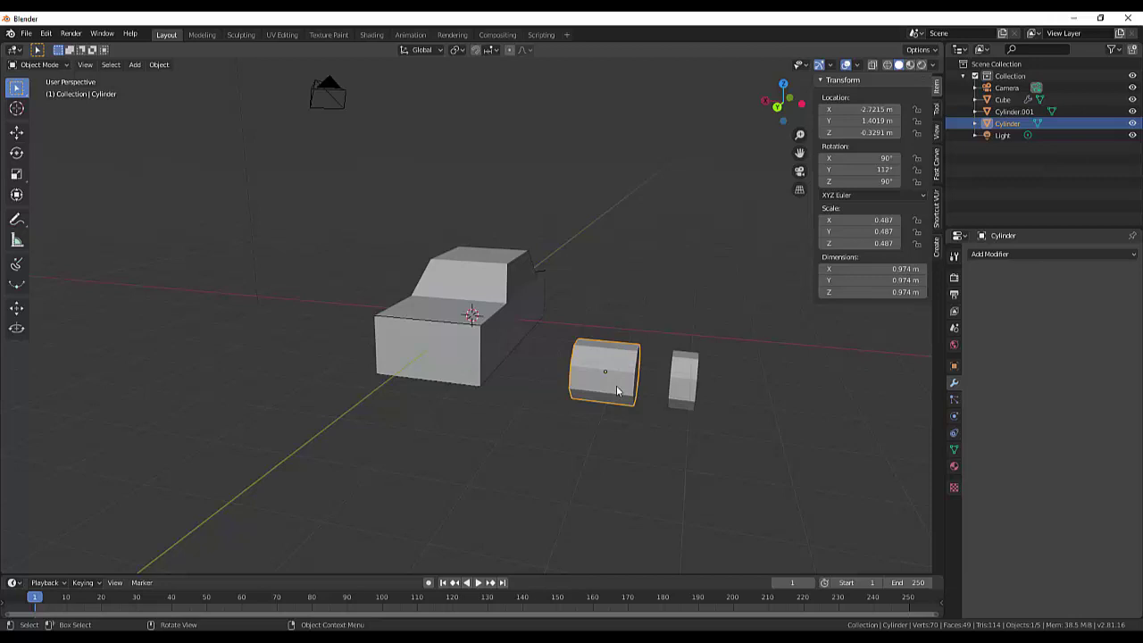
pyautogui.press('x')
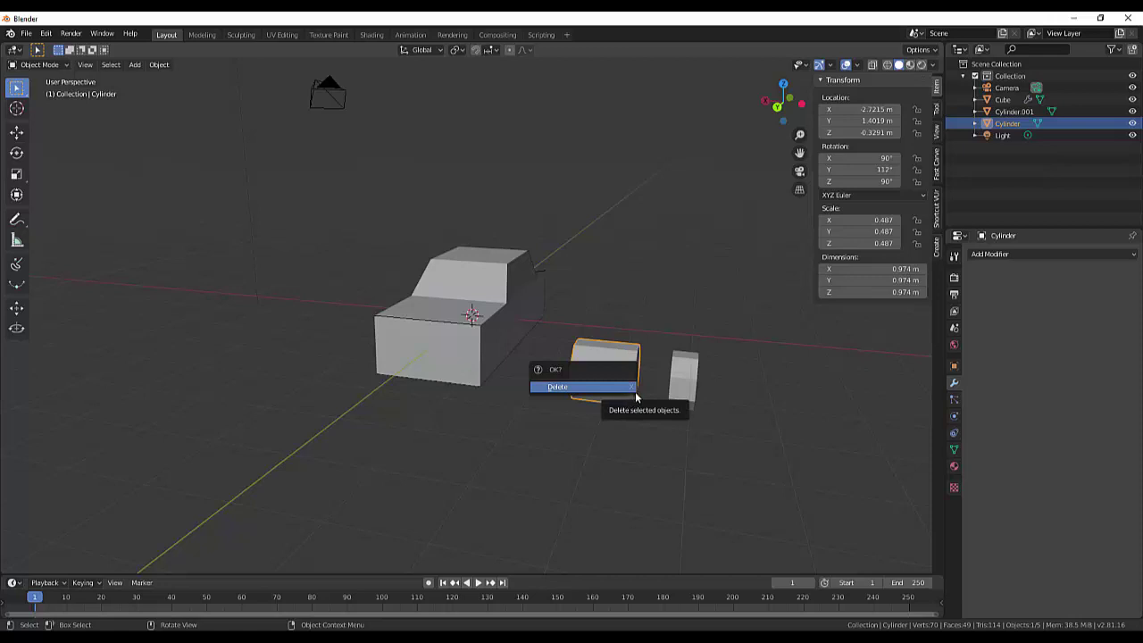
pyautogui.click(632, 387)
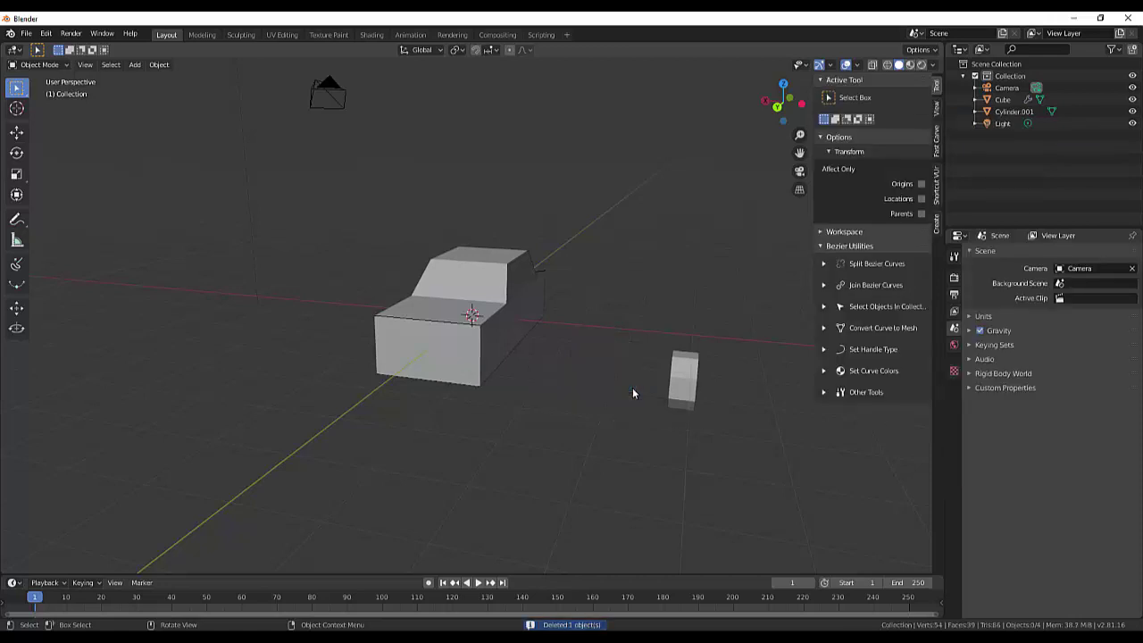
pyautogui.hotkey('ctrl', 'z')
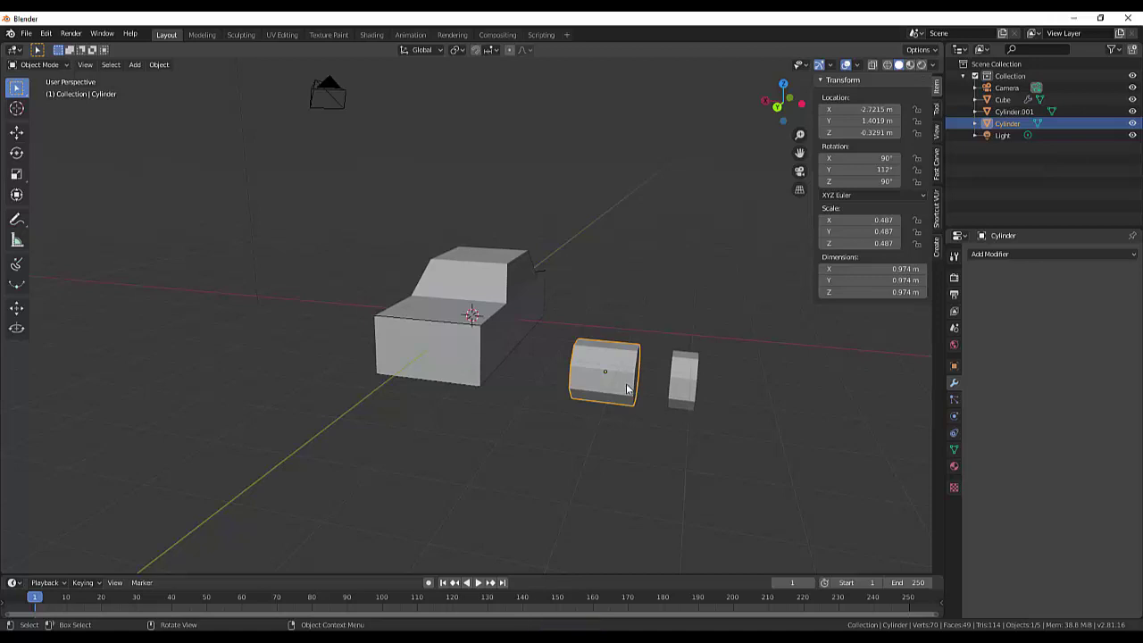
# Move the larger cylinder 1.91 m along X into the car body's front corner.
pyautogui.press('g')
pyautogui.press('x')
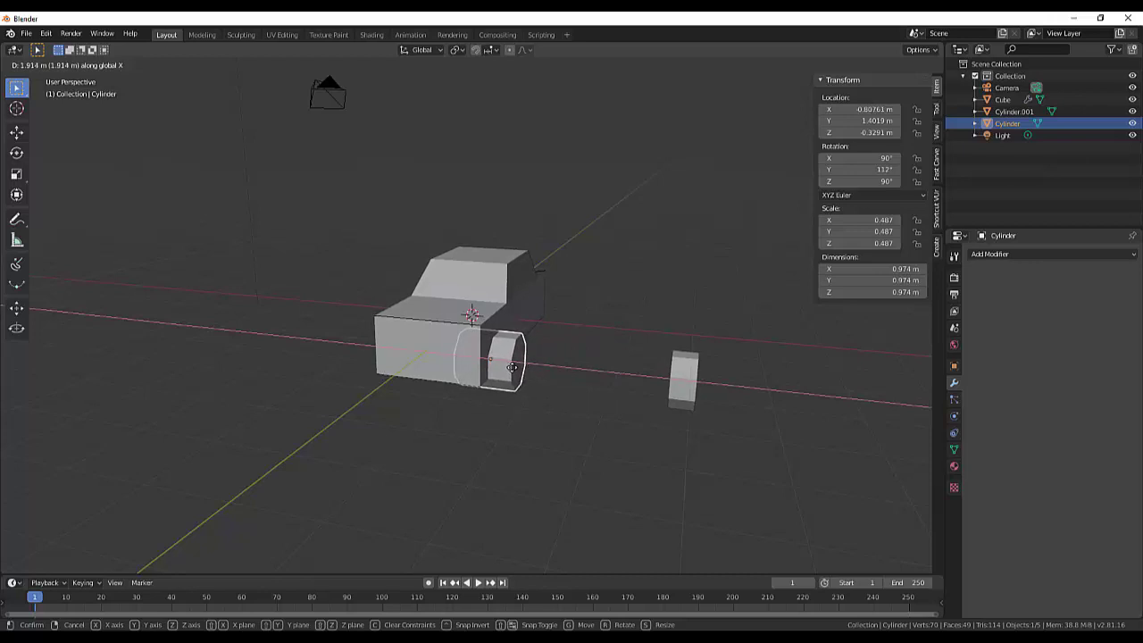
pyautogui.click(512, 367)
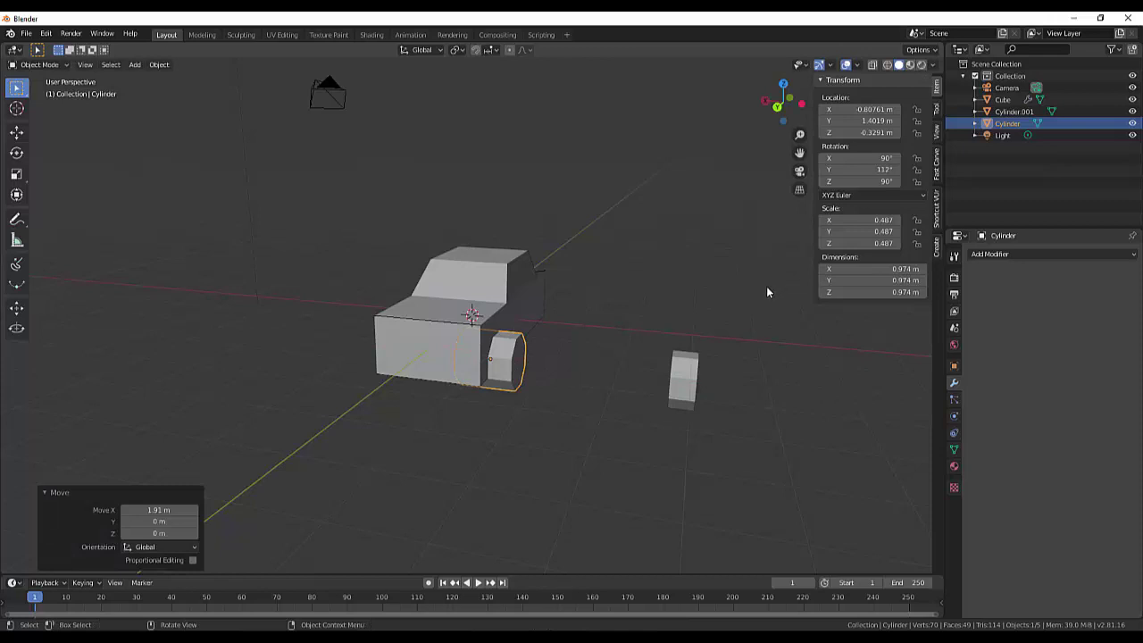
pyautogui.click(937, 212)
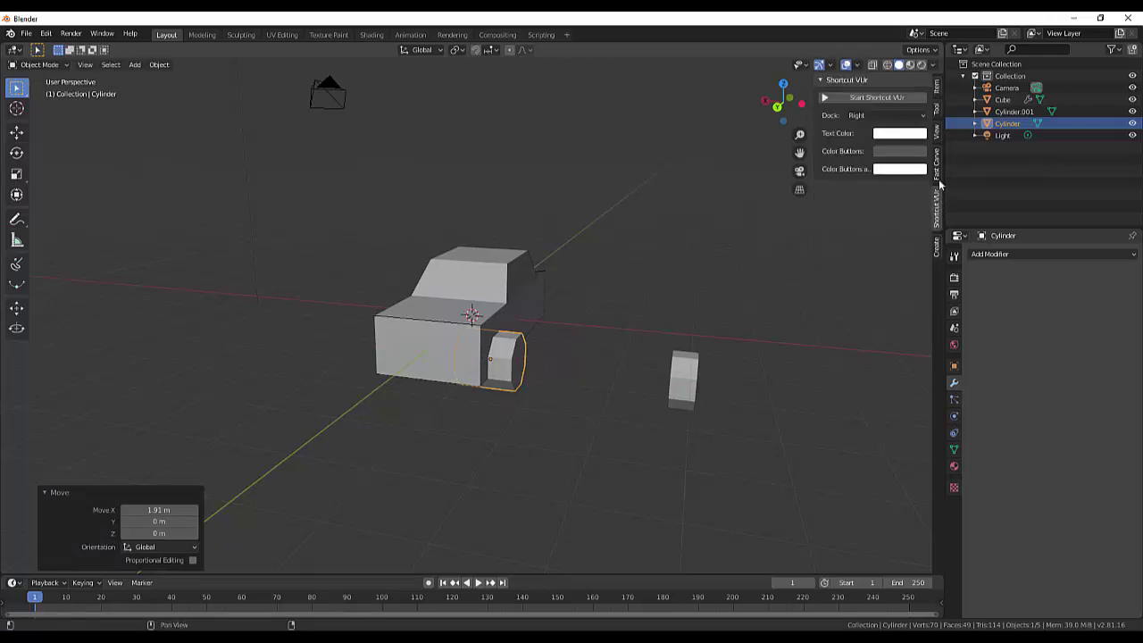
# Boolean-difference the cylinder from the Cube body with Fast Carve to cut the wheel arch.
pyautogui.click(937, 168)
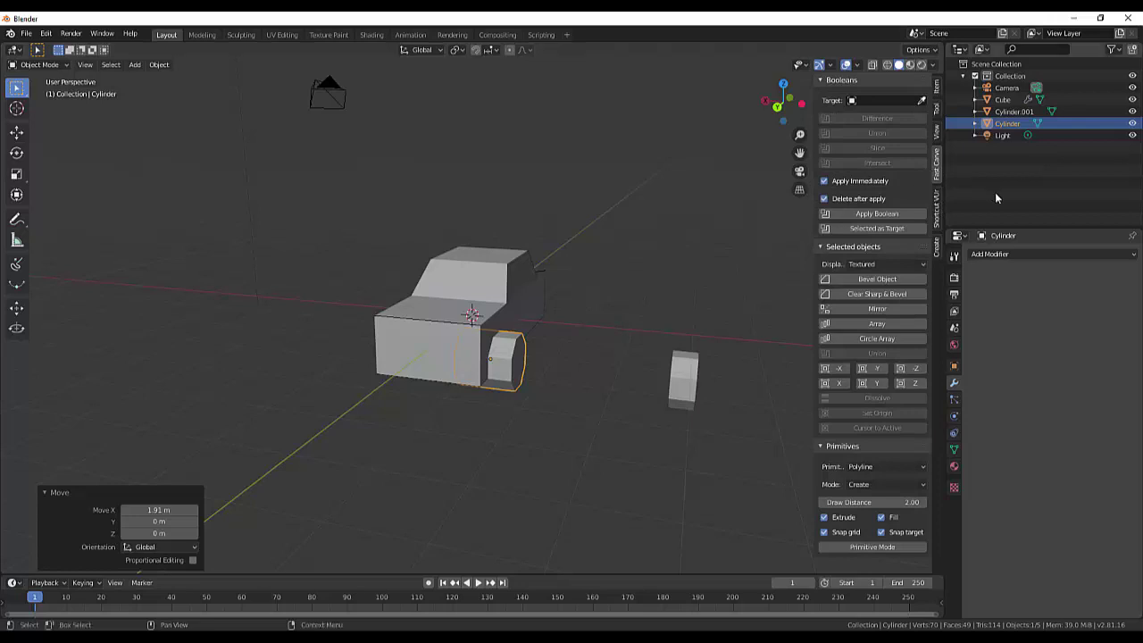
pyautogui.click(924, 105)
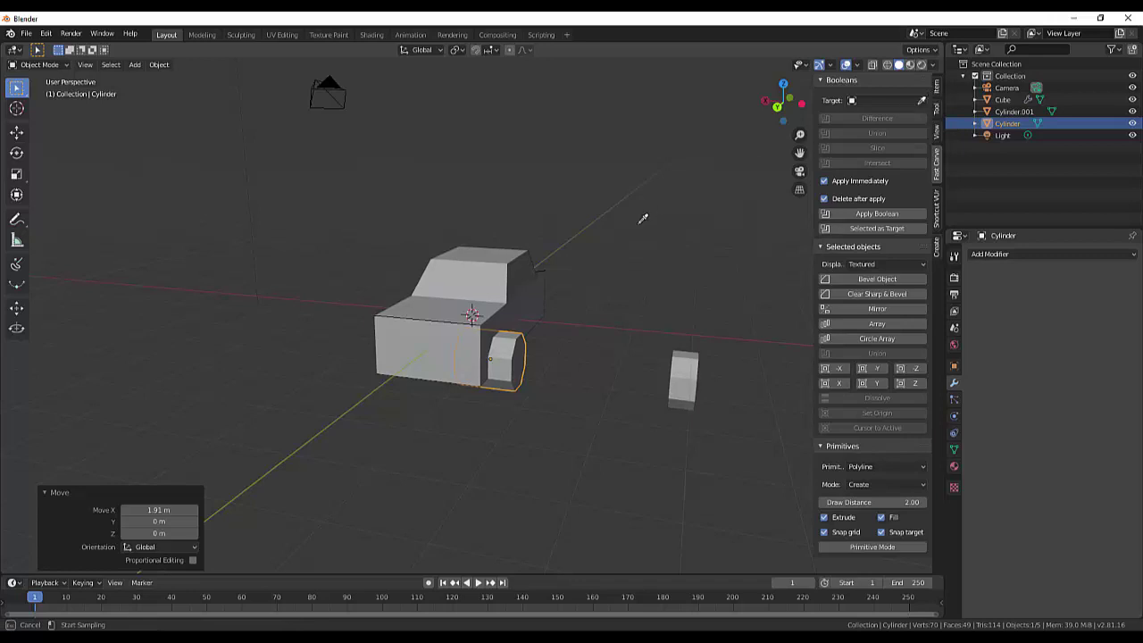
pyautogui.click(521, 267)
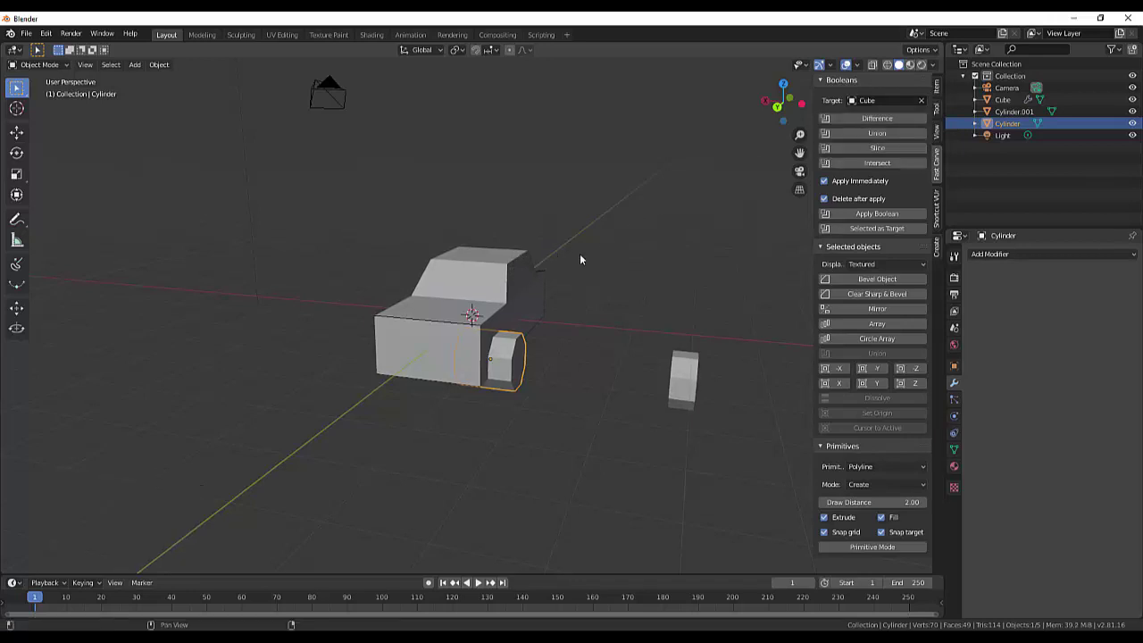
pyautogui.click(881, 120)
pyautogui.moveTo(679, 245)
pyautogui.mouseDown(button='middle')
pyautogui.moveTo(581, 214)
pyautogui.moveTo(591, 158)
pyautogui.moveTo(700, 144)
pyautogui.moveTo(778, 161)
pyautogui.moveTo(824, 221)
pyautogui.moveTo(666, 263)
pyautogui.moveTo(622, 236)
pyautogui.moveTo(646, 237)
pyautogui.moveTo(678, 169)
pyautogui.moveTo(704, 156)
pyautogui.moveTo(758, 184)
pyautogui.moveTo(778, 232)
pyautogui.moveTo(778, 280)
pyautogui.moveTo(730, 268)
pyautogui.moveTo(724, 236)
pyautogui.moveTo(739, 245)
pyautogui.moveTo(688, 256)
pyautogui.moveTo(642, 253)
pyautogui.moveTo(607, 229)
pyautogui.moveTo(653, 211)
pyautogui.moveTo(676, 217)
pyautogui.moveTo(483, 312)
pyautogui.mouseUp(button='middle')
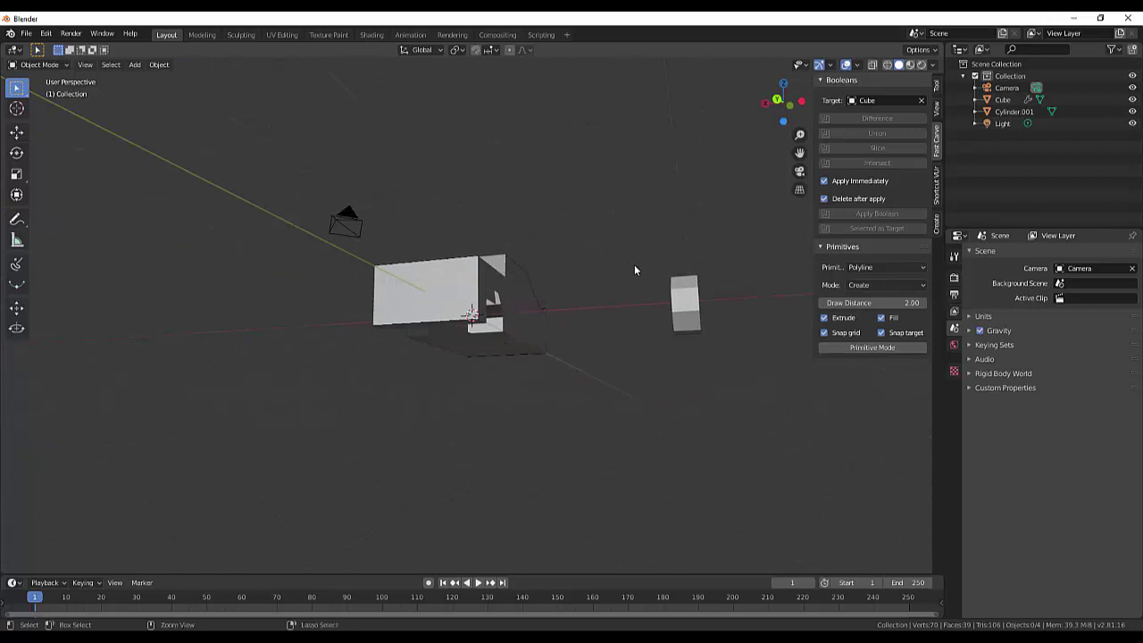
# Undo the cut and test the Intersect and Slice booleans, undoing each.
pyautogui.hotkey('ctrl', 'z')
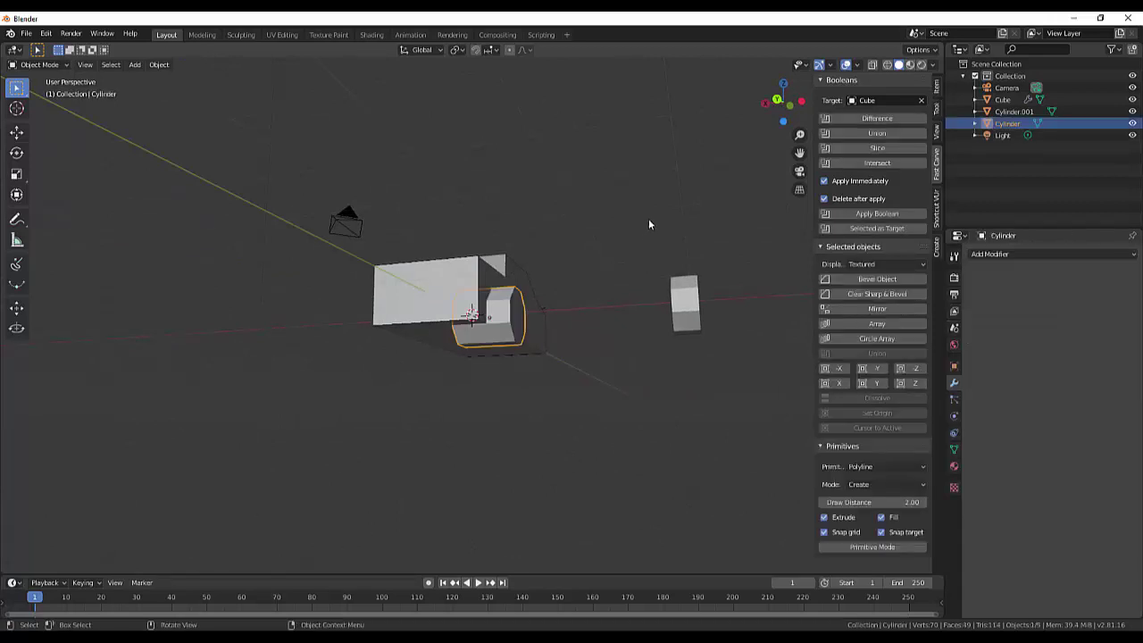
pyautogui.moveTo(649, 215); pyautogui.dragTo(639, 239, button='middle')
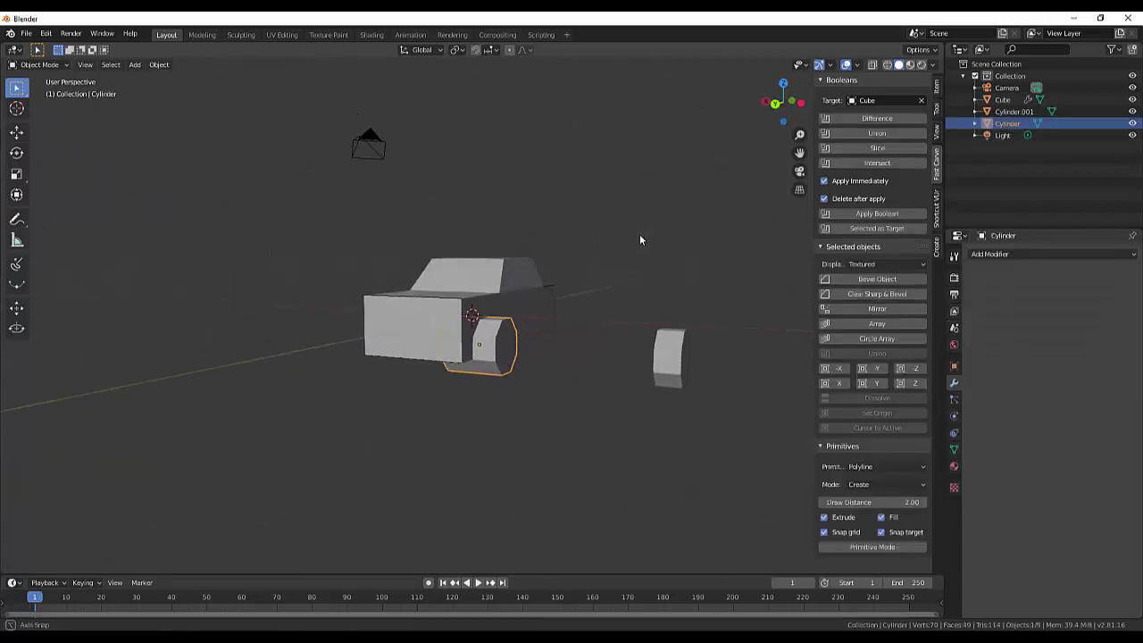
pyautogui.click(868, 164)
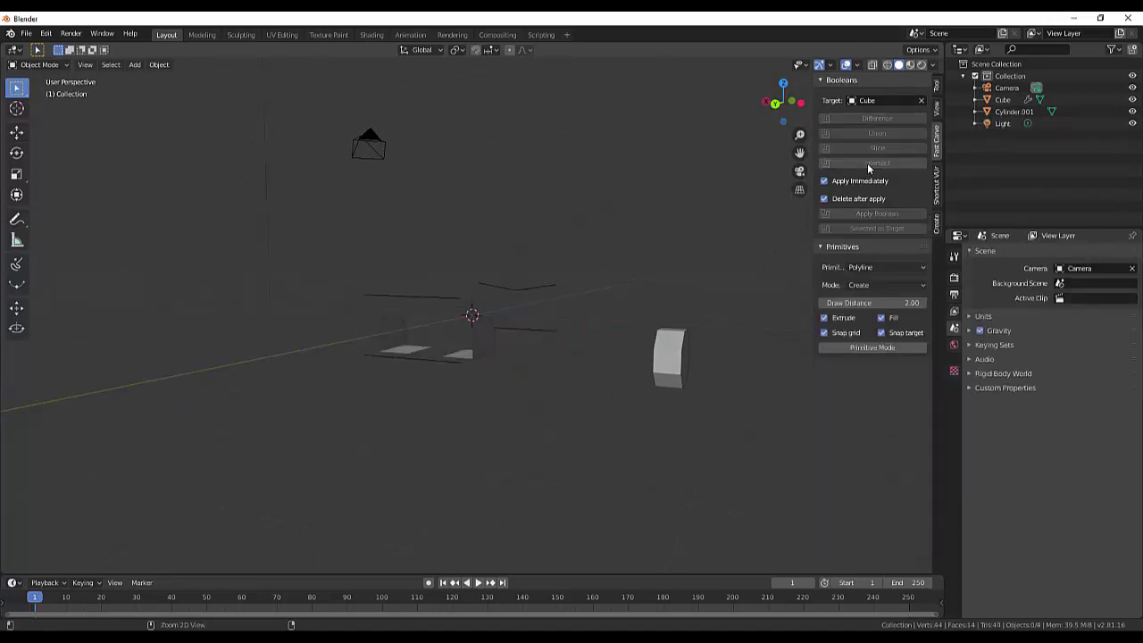
pyautogui.hotkey('ctrl', 'z')
pyautogui.click(864, 146)
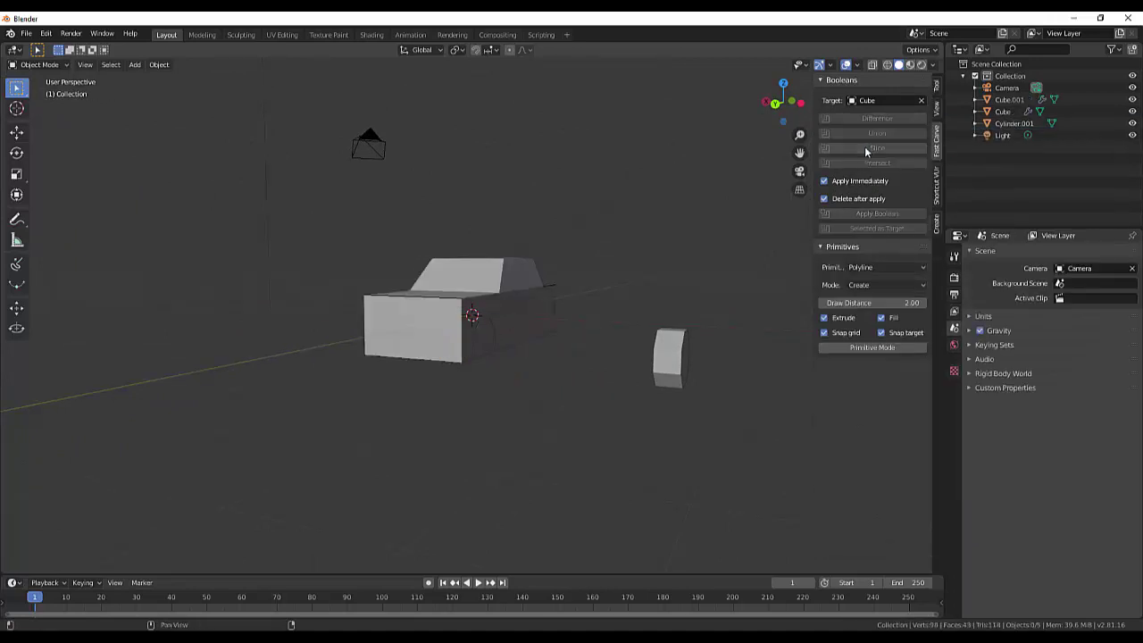
pyautogui.moveTo(666, 241)
pyautogui.mouseDown(button='middle')
pyautogui.moveTo(641, 201)
pyautogui.moveTo(637, 236)
pyautogui.moveTo(650, 241)
pyautogui.mouseUp(button='middle')
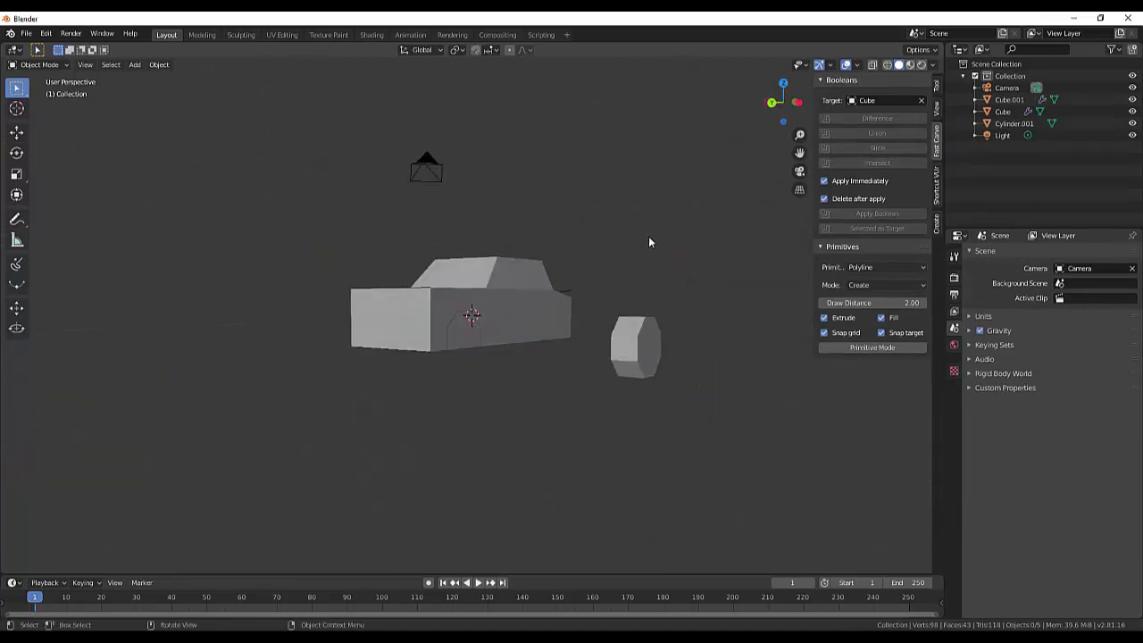
pyautogui.hotkey('ctrl', 'z')
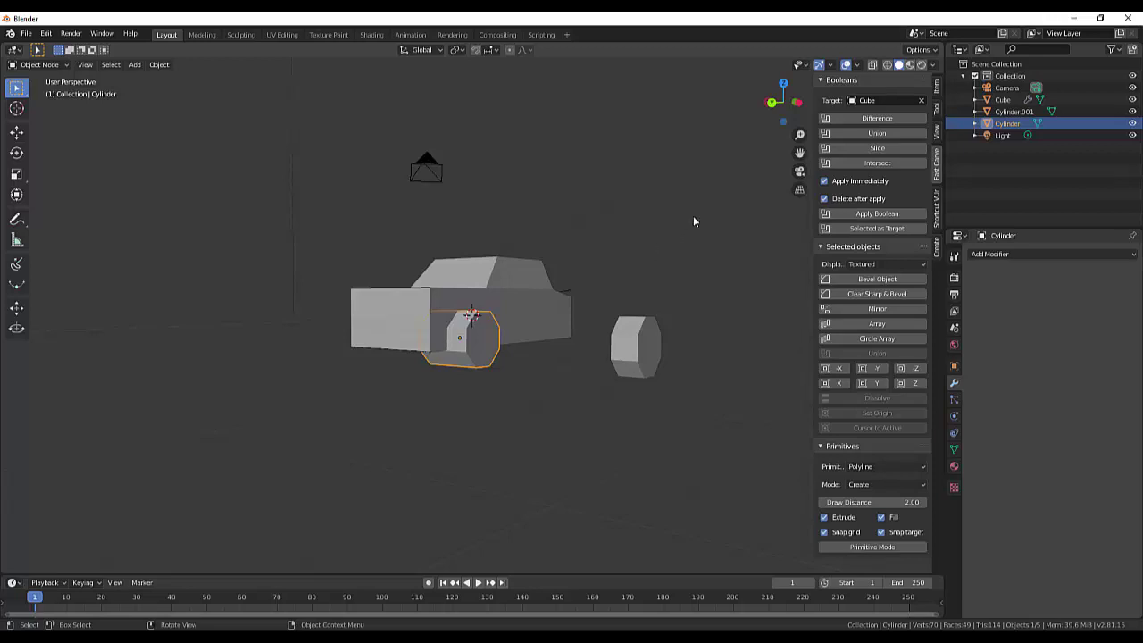
# Test Union, undo it, then reapply Difference to recut the wheel arch.
pyautogui.click(862, 133)
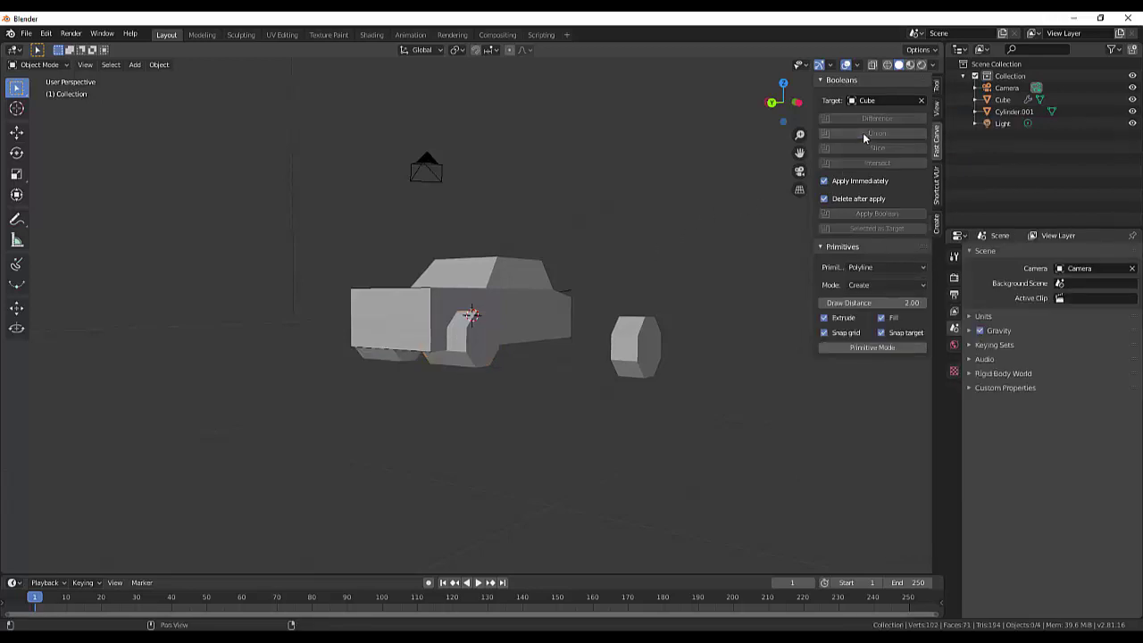
pyautogui.moveTo(734, 195)
pyautogui.mouseDown(button='middle')
pyautogui.moveTo(654, 200)
pyautogui.moveTo(719, 199)
pyautogui.mouseUp(button='middle')
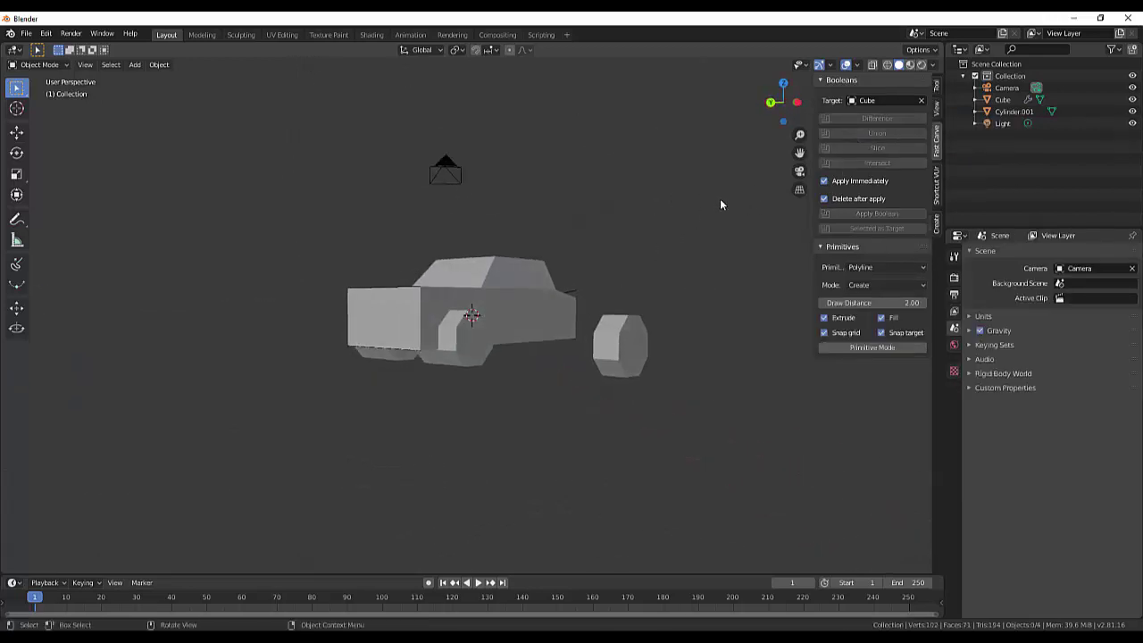
pyautogui.hotkey('ctrl', 'z')
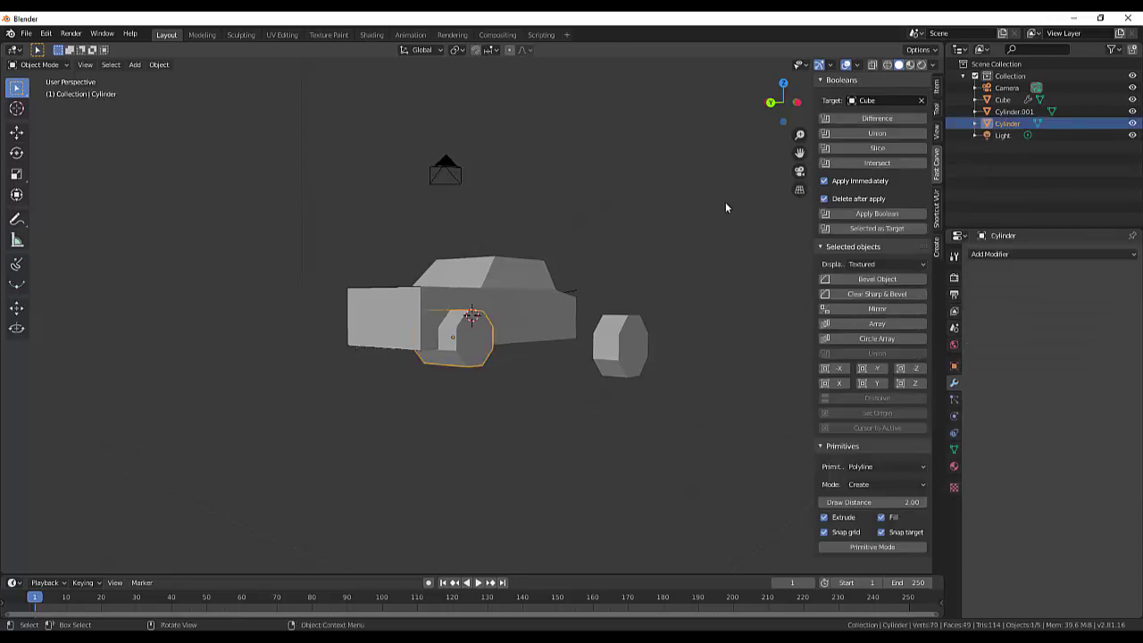
pyautogui.click(878, 119)
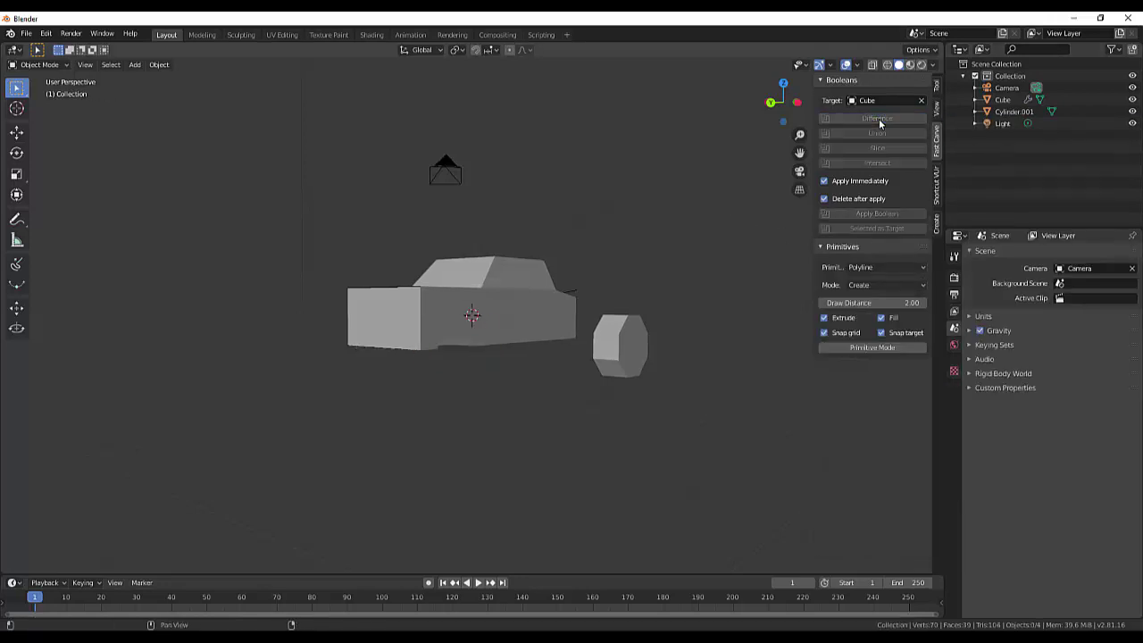
pyautogui.moveTo(697, 276)
pyautogui.mouseDown(button='middle')
pyautogui.moveTo(691, 205)
pyautogui.moveTo(666, 185)
pyautogui.moveTo(653, 204)
pyautogui.moveTo(664, 312)
pyautogui.moveTo(663, 279)
pyautogui.moveTo(748, 255)
pyautogui.moveTo(620, 293)
pyautogui.moveTo(645, 297)
pyautogui.mouseUp(button='middle')
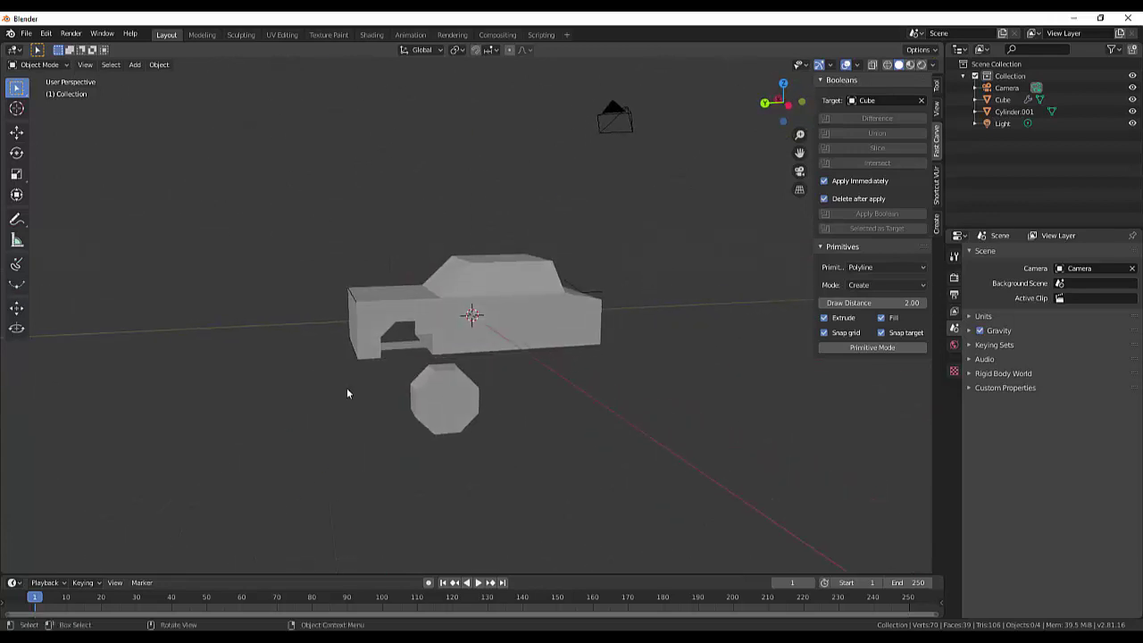
# Zoom in on the car and select the car body to show its mirror modifier.
pyautogui.scroll(1, 402, 356)
pyautogui.scroll(2, 401, 355)
pyautogui.scroll(2, 268, 393)
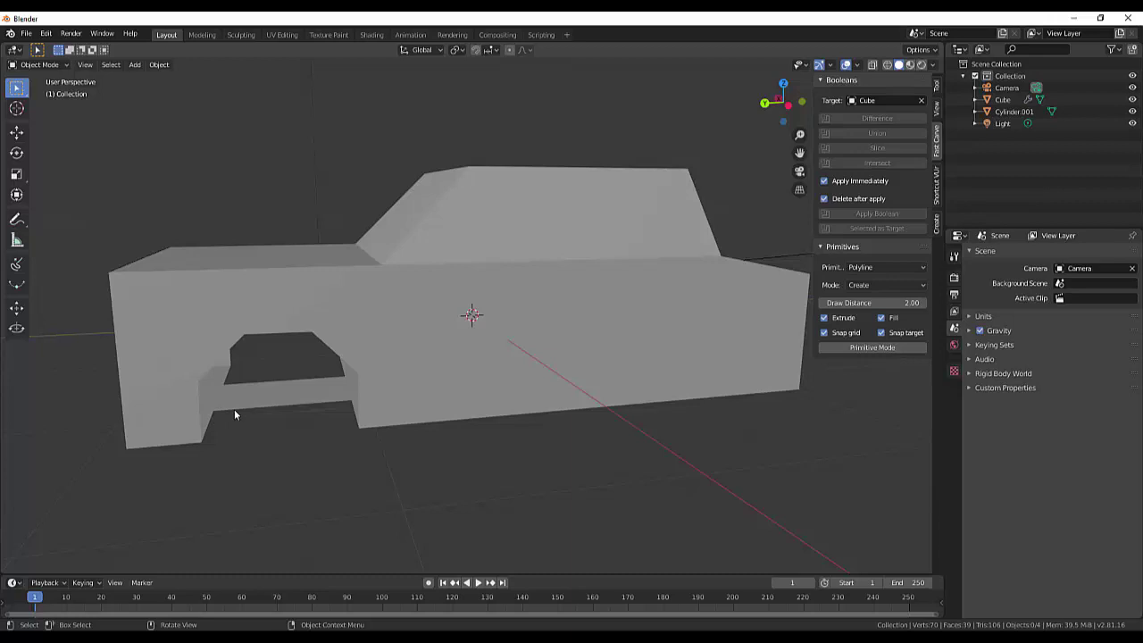
pyautogui.click(36, 65)
pyautogui.click(291, 391)
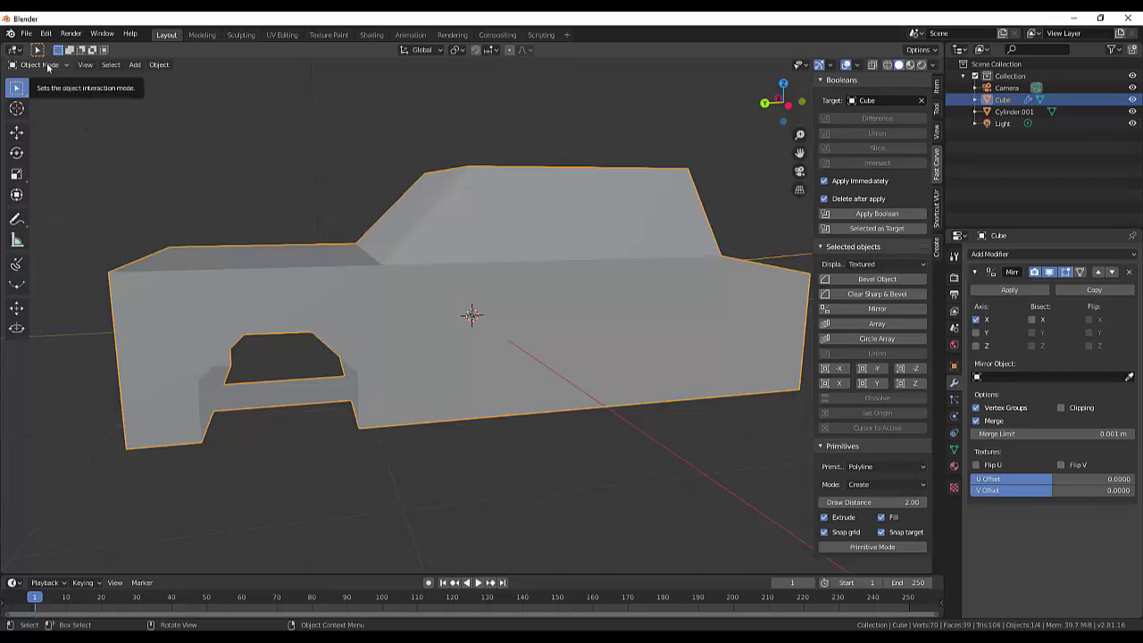
# In Edit Mode, try raising the wheel arch's bottom edge, undo it, and inspect the arch.
pyautogui.press('Tab')
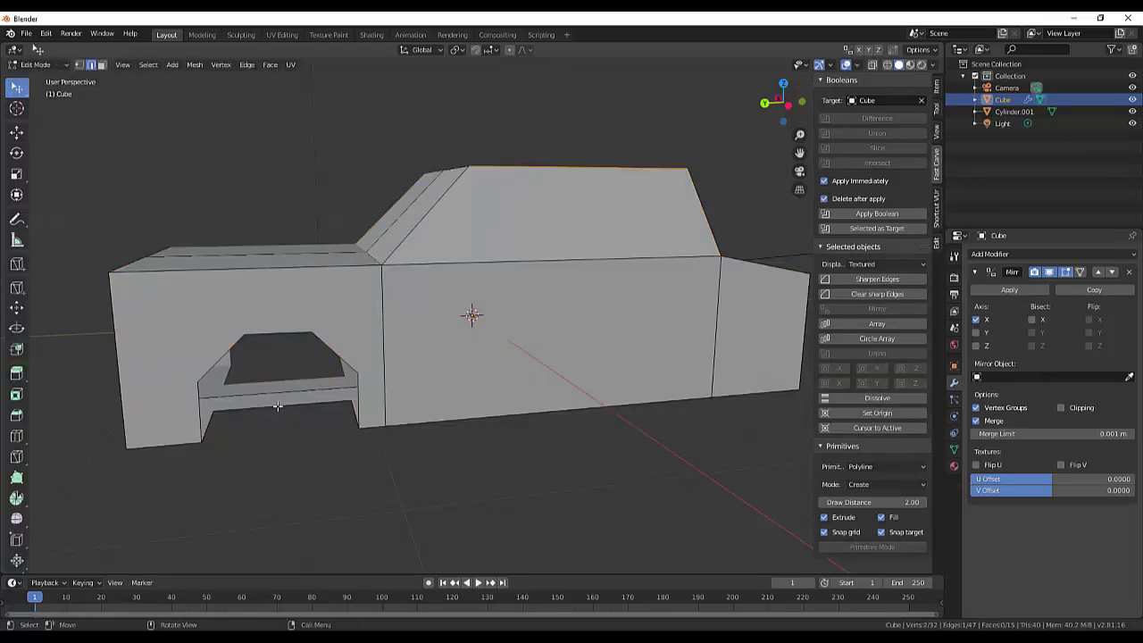
pyautogui.click(278, 406)
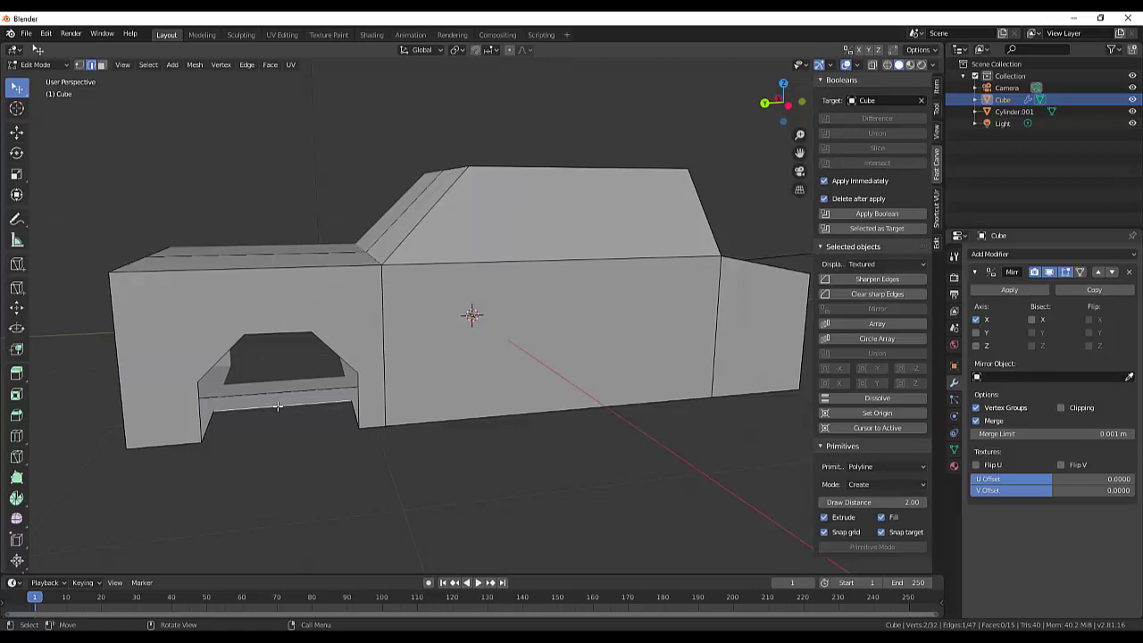
pyautogui.press('g')
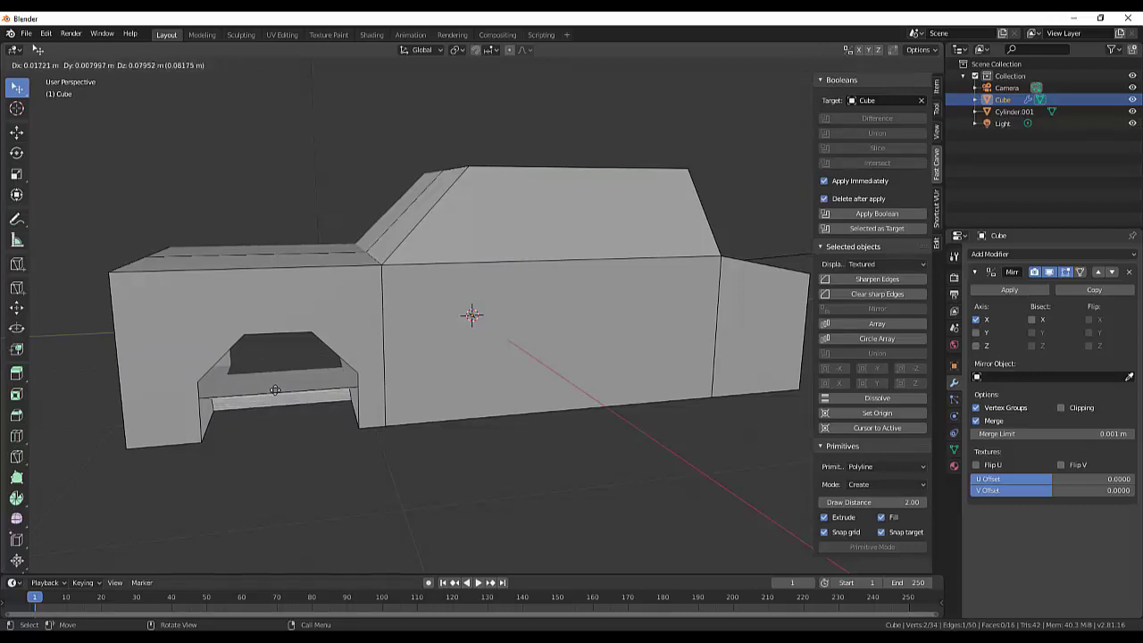
pyautogui.click(271, 311)
pyautogui.moveTo(492, 460)
pyautogui.mouseDown(button='middle')
pyautogui.moveTo(574, 438)
pyautogui.moveTo(474, 413)
pyautogui.moveTo(512, 447)
pyautogui.moveTo(500, 459)
pyautogui.mouseUp(button='middle')
pyautogui.hotkey('ctrl', 'z')
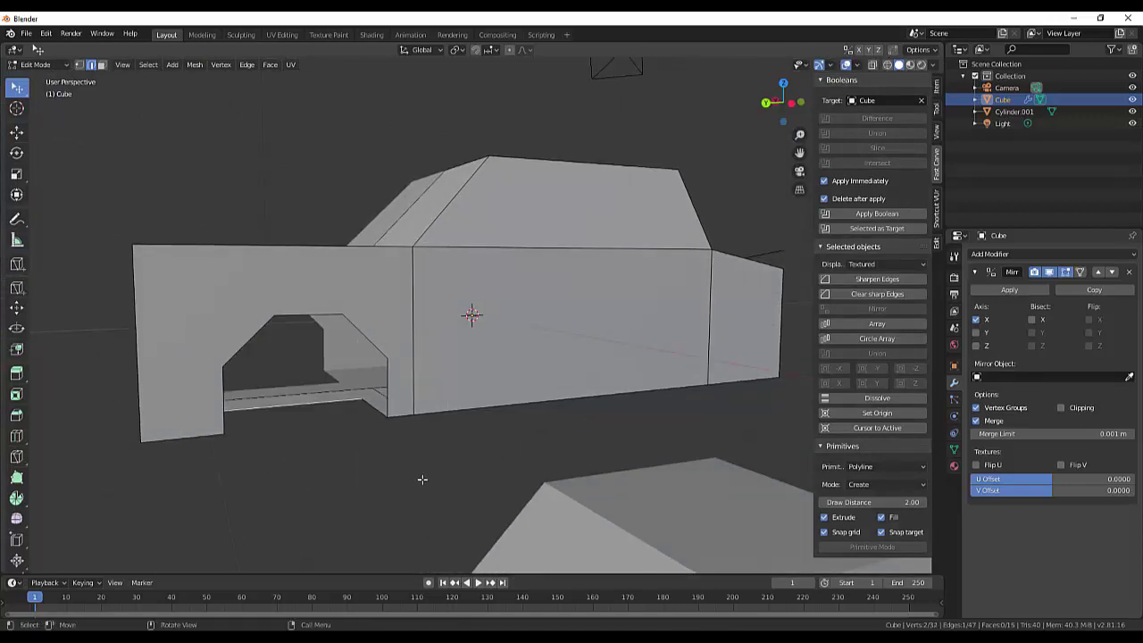
pyautogui.moveTo(419, 476)
pyautogui.mouseDown(button='middle')
pyautogui.moveTo(460, 477)
pyautogui.moveTo(384, 447)
pyautogui.moveTo(370, 462)
pyautogui.moveTo(401, 476)
pyautogui.moveTo(467, 474)
pyautogui.mouseUp(button='middle')
pyautogui.scroll(5, 402, 471)
pyautogui.scroll(-5, 403, 471)
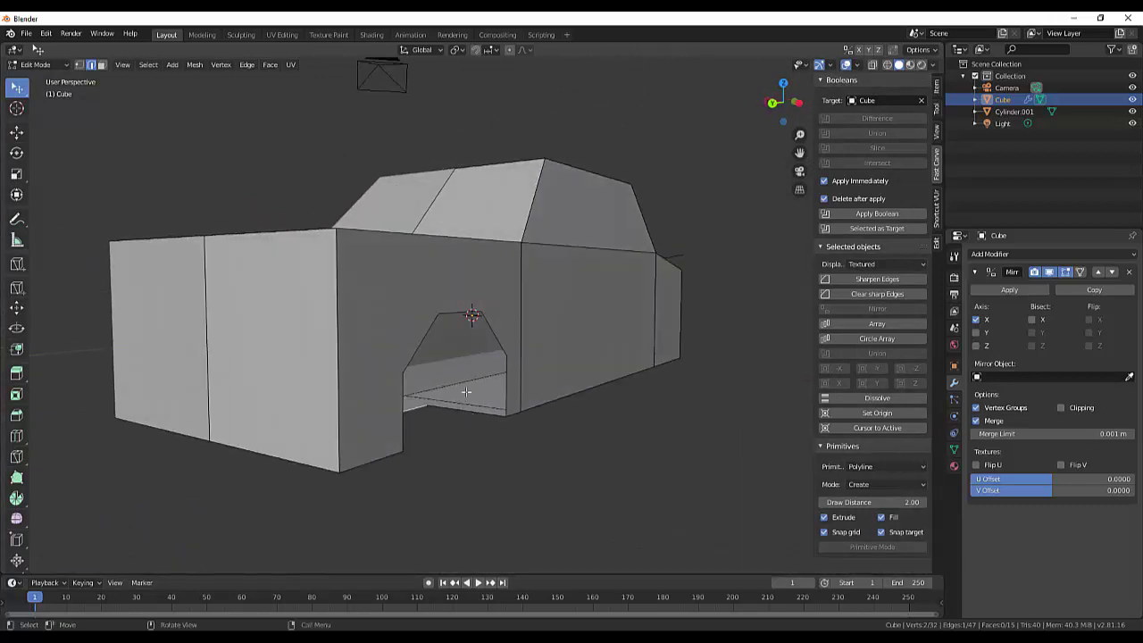
pyautogui.moveTo(566, 467)
pyautogui.mouseDown(button='middle')
pyautogui.moveTo(533, 482)
pyautogui.moveTo(456, 477)
pyautogui.moveTo(519, 470)
pyautogui.mouseUp(button='middle')
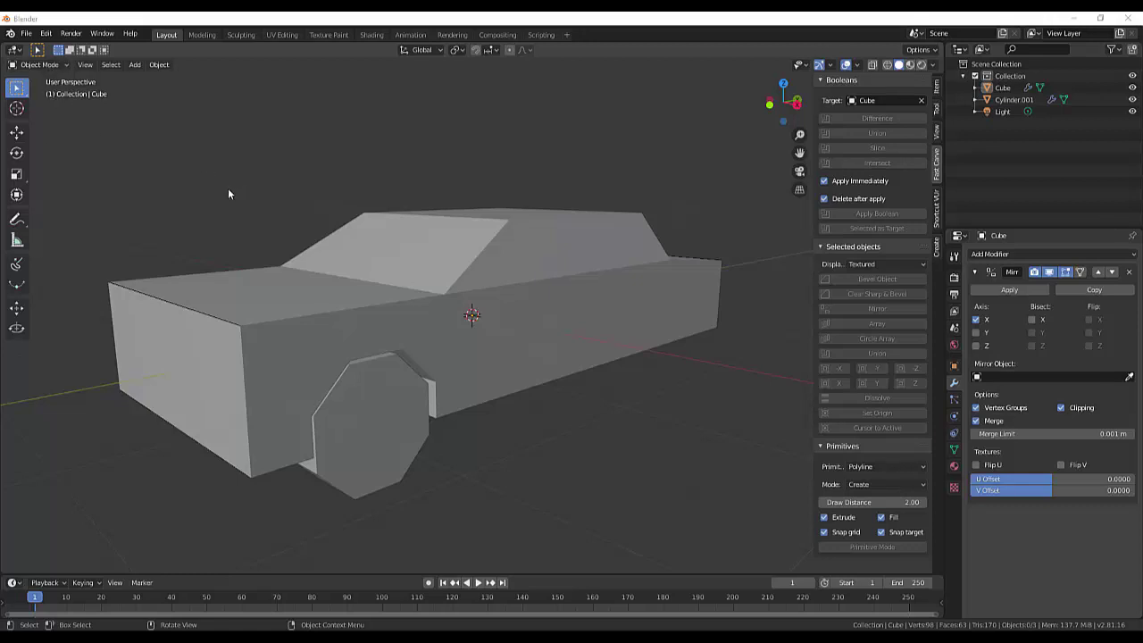
# Enter Edit Mode on the car body and shift the front hood edge slightly to reshape the nose.
pyautogui.press('Tab')
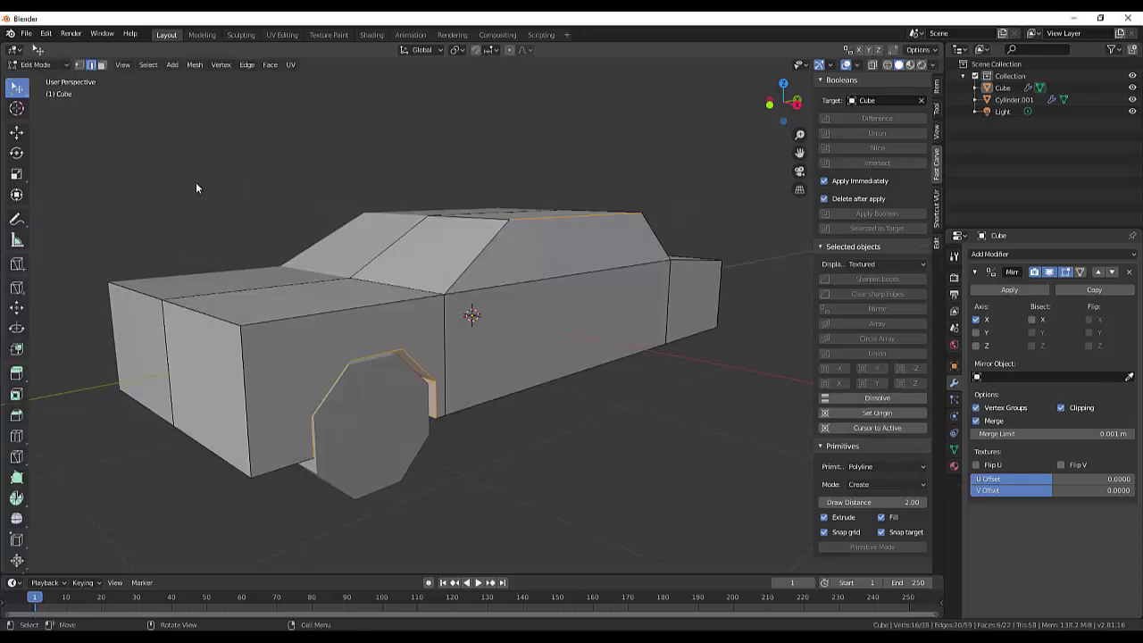
pyautogui.click(216, 316)
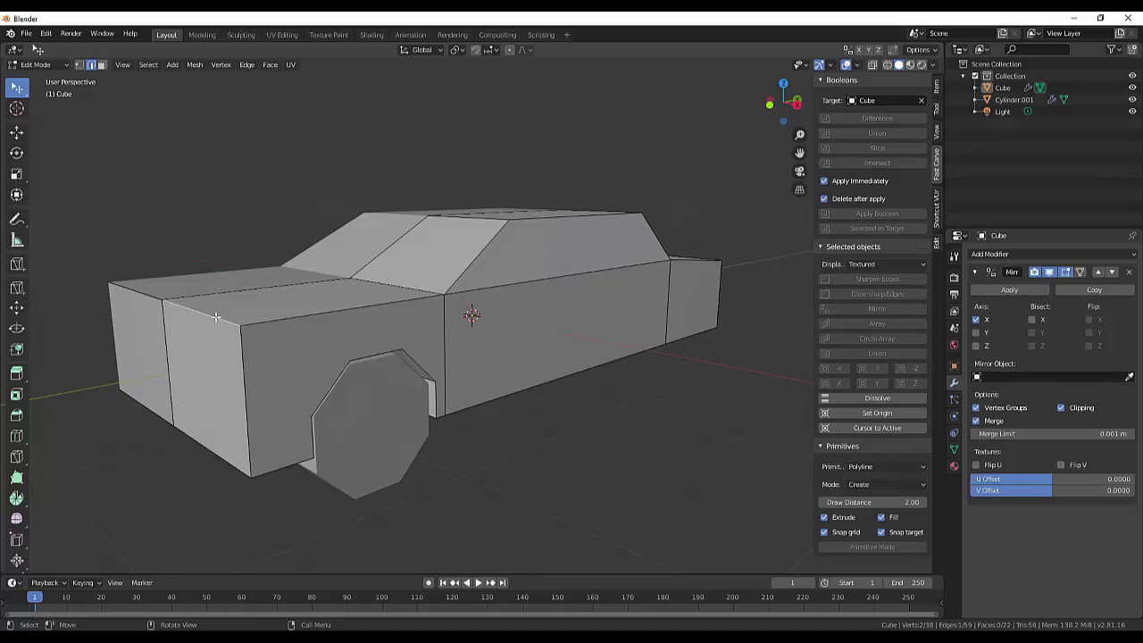
pyautogui.press('g')
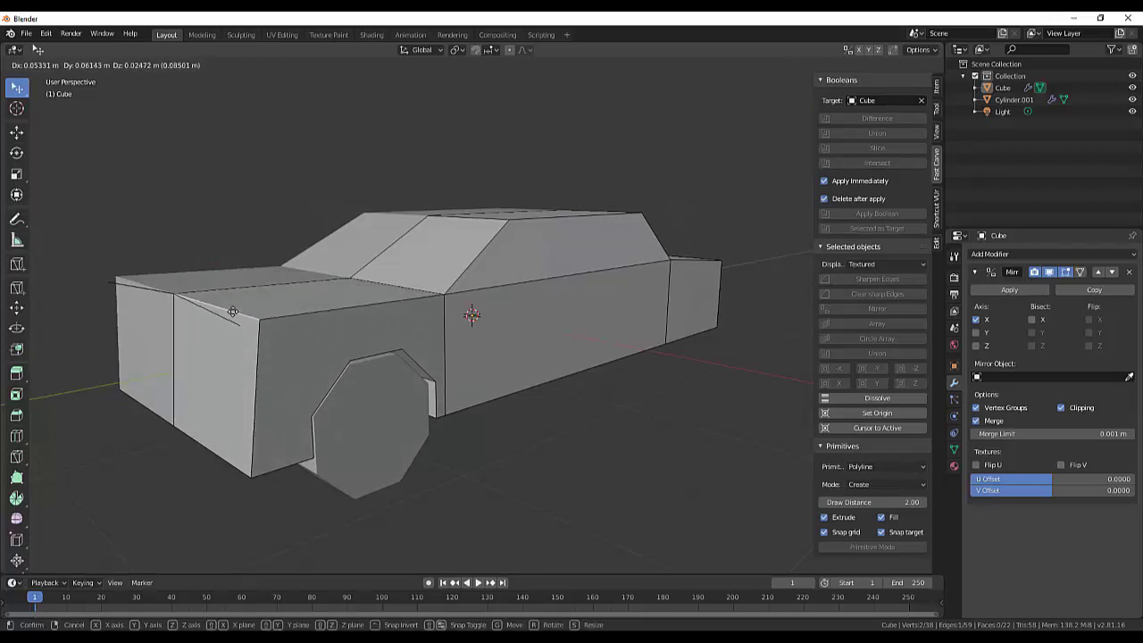
pyautogui.click(238, 327)
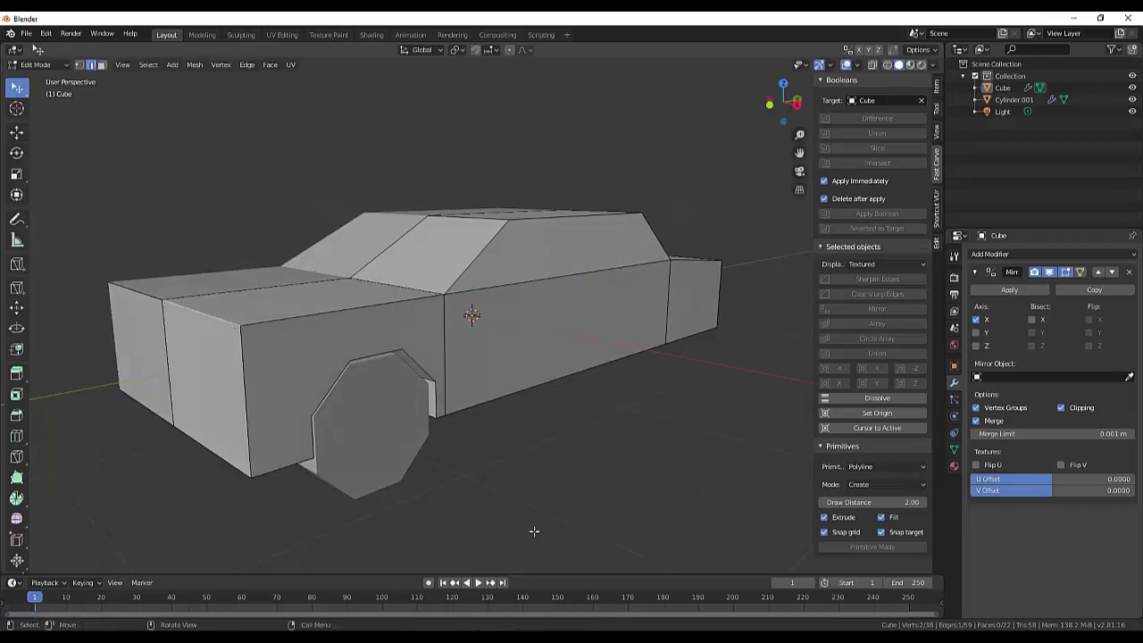
# Clear the hood edge selection, select the body's lower side edge, and orbit to a low side view.
pyautogui.hotkey('alt', 'a')
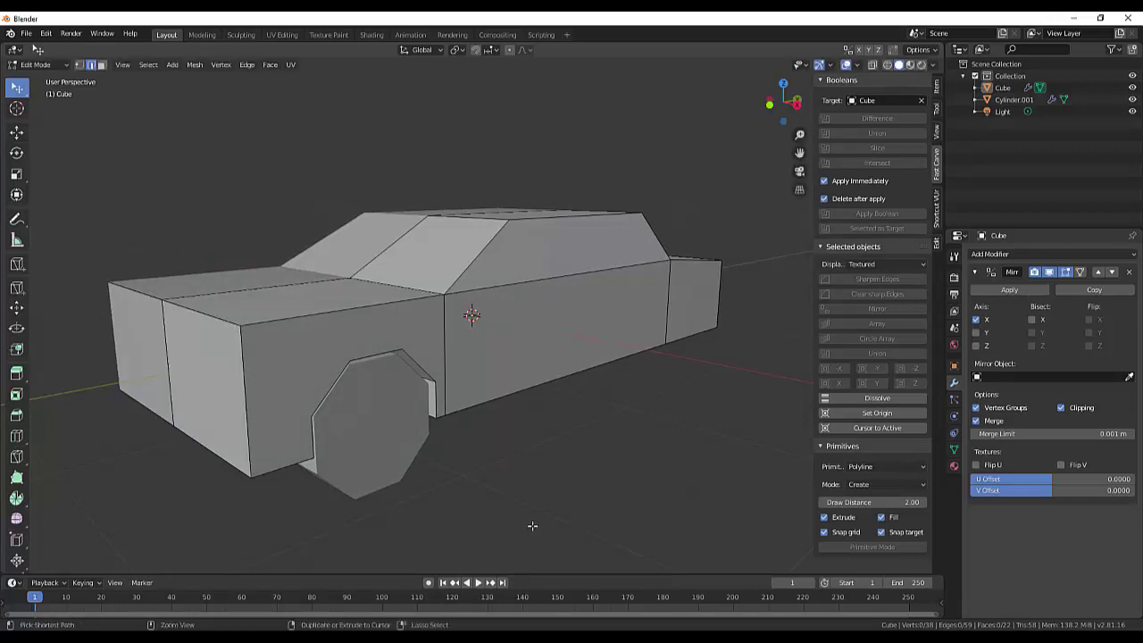
pyautogui.hotkey('ctrl', 'z')
pyautogui.hotkey('ctrl', 'z')
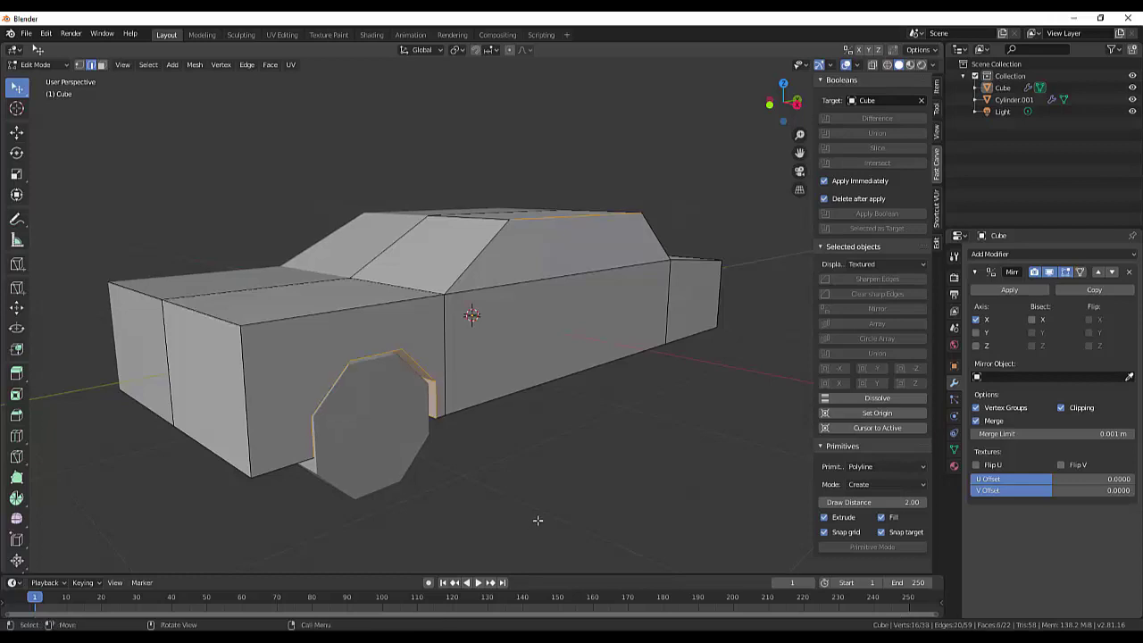
pyautogui.hotkey('ctrl', 'z')
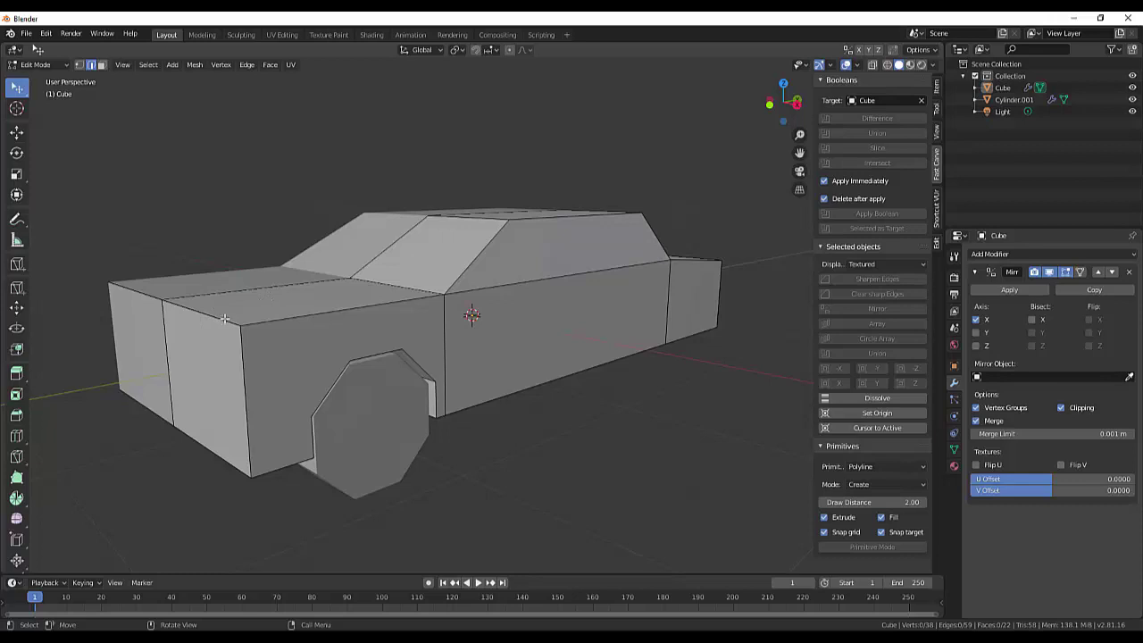
pyautogui.click(576, 414)
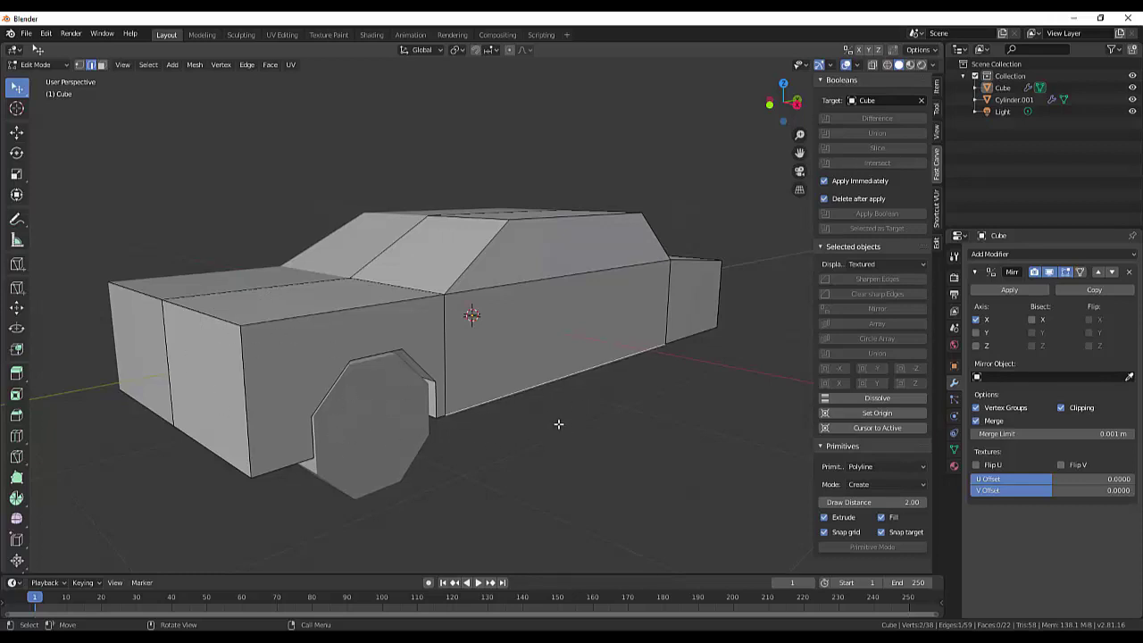
pyautogui.moveTo(558, 424)
pyautogui.mouseDown(button='middle')
pyautogui.moveTo(607, 420)
pyautogui.moveTo(688, 375)
pyautogui.moveTo(774, 367)
pyautogui.moveTo(711, 460)
pyautogui.moveTo(538, 428)
pyautogui.moveTo(502, 403)
pyautogui.moveTo(523, 403)
pyautogui.moveTo(523, 354)
pyautogui.moveTo(531, 416)
pyautogui.moveTo(520, 373)
pyautogui.moveTo(533, 309)
pyautogui.moveTo(551, 296)
pyautogui.moveTo(599, 295)
pyautogui.moveTo(602, 329)
pyautogui.moveTo(591, 404)
pyautogui.moveTo(542, 429)
pyautogui.mouseUp(button='middle')
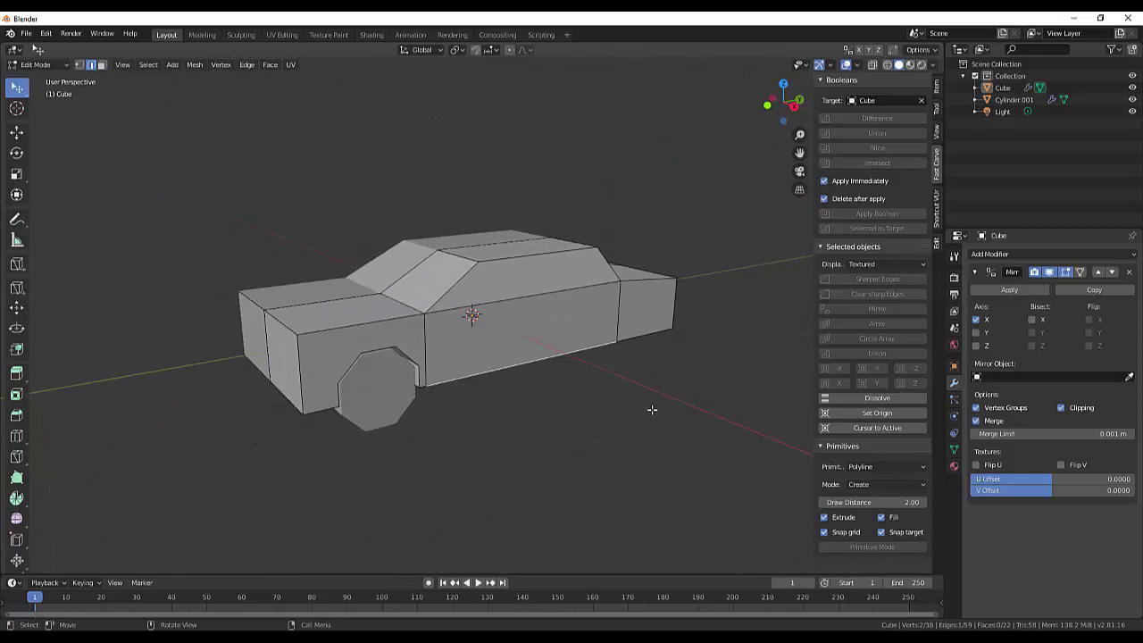
pyautogui.moveTo(673, 356)
pyautogui.mouseDown(button='middle')
pyautogui.moveTo(673, 334)
pyautogui.moveTo(666, 348)
pyautogui.mouseUp(button='middle')
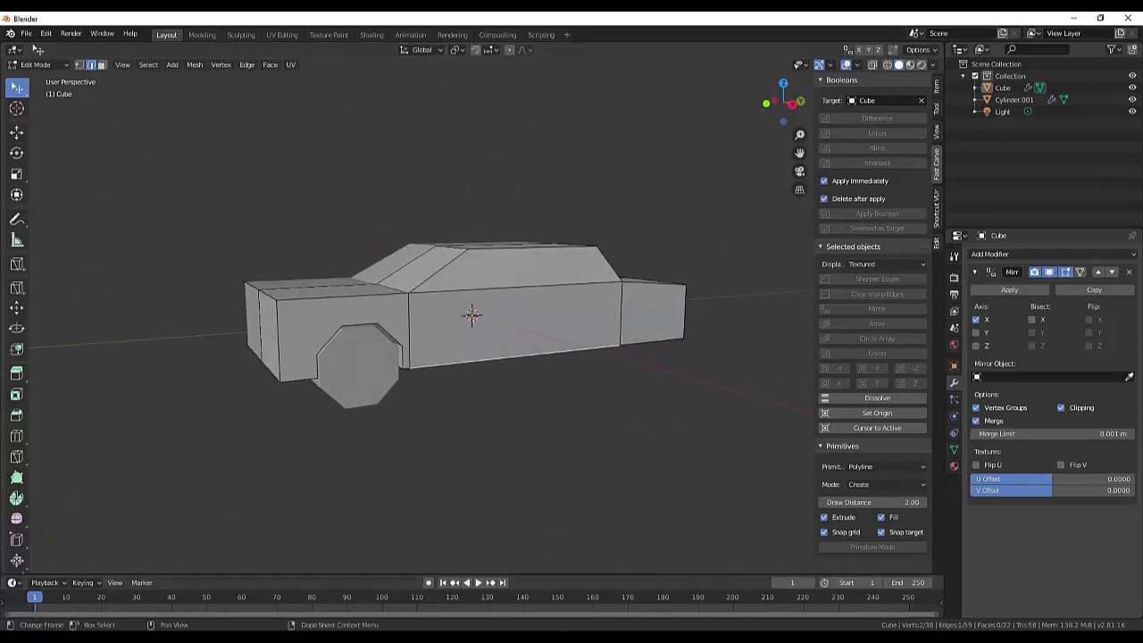